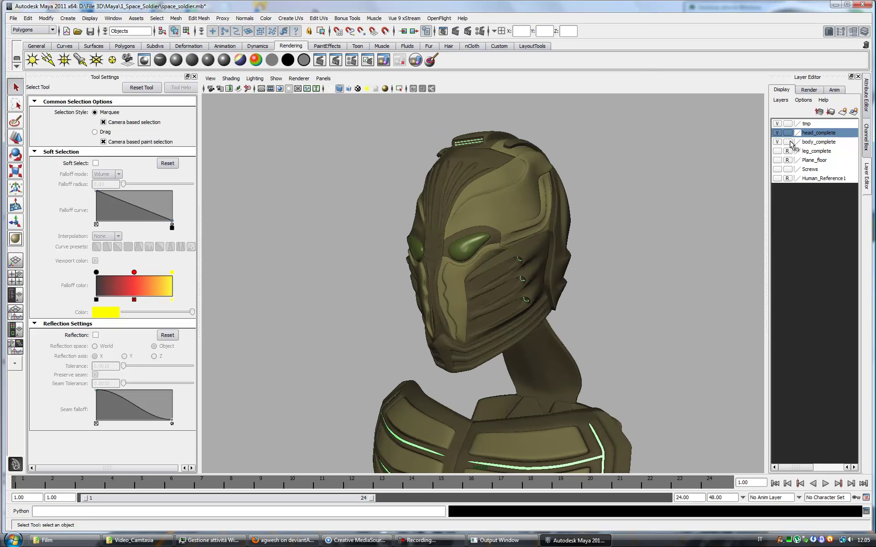
Extract the selected corner faces of the armor panel into a separate piece with Mesh > Extract
left_click(15, 138)
scroll(570, 297, "up", 3)
scroll(553, 344, "up", 3)
scroll(552, 379, "up", 2)
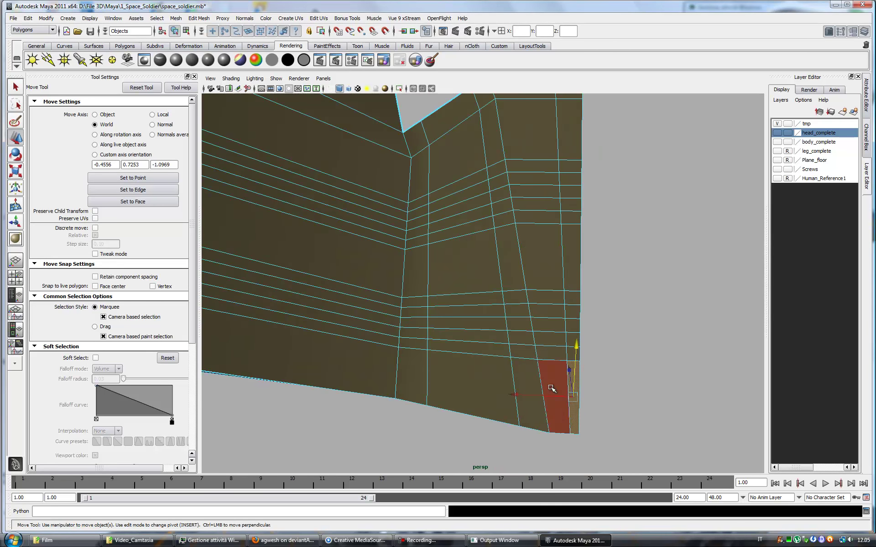
left_click(176, 18)
left_click(191, 41)
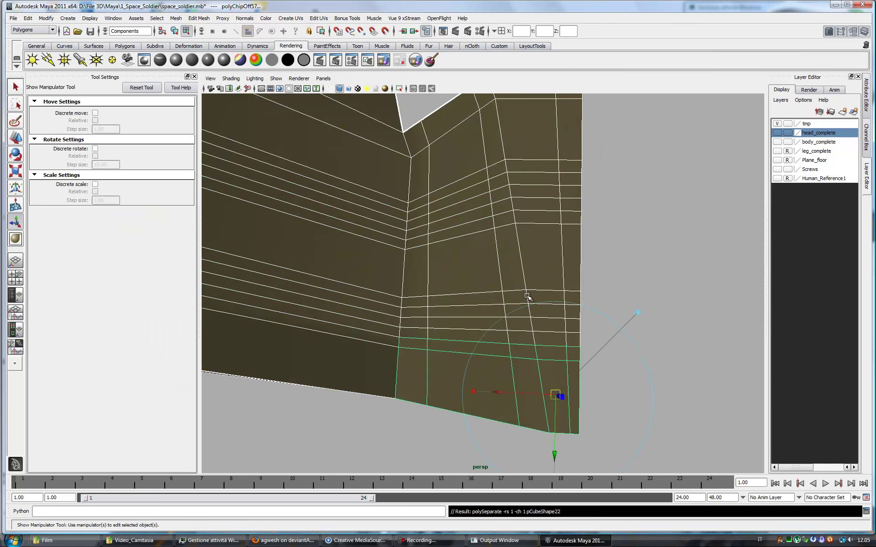
key("ctrl+z")
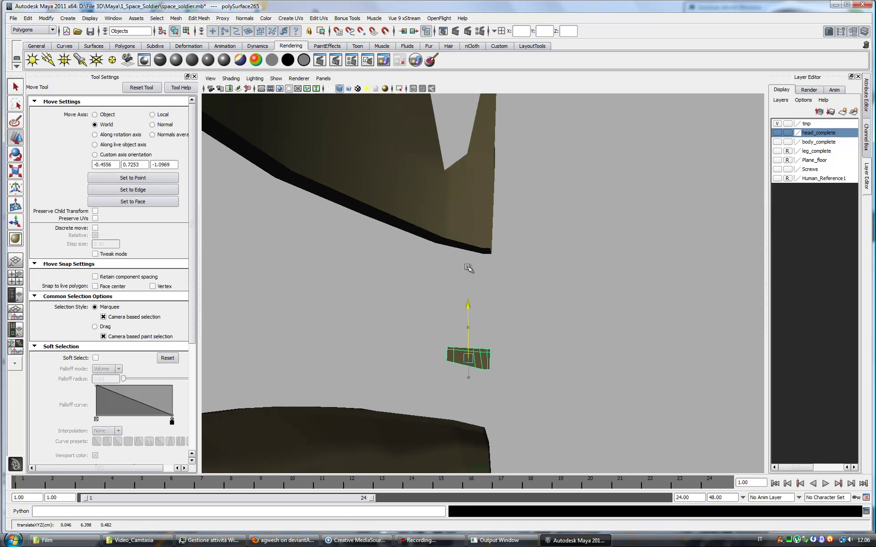
Select an edge of the extracted piece and show the Human_Reference1 layer beside the armor
scroll(524, 202, "up", 2)
scroll(437, 254, "up", 2)
left_click_drag(437, 263, 466, 272, "alt")
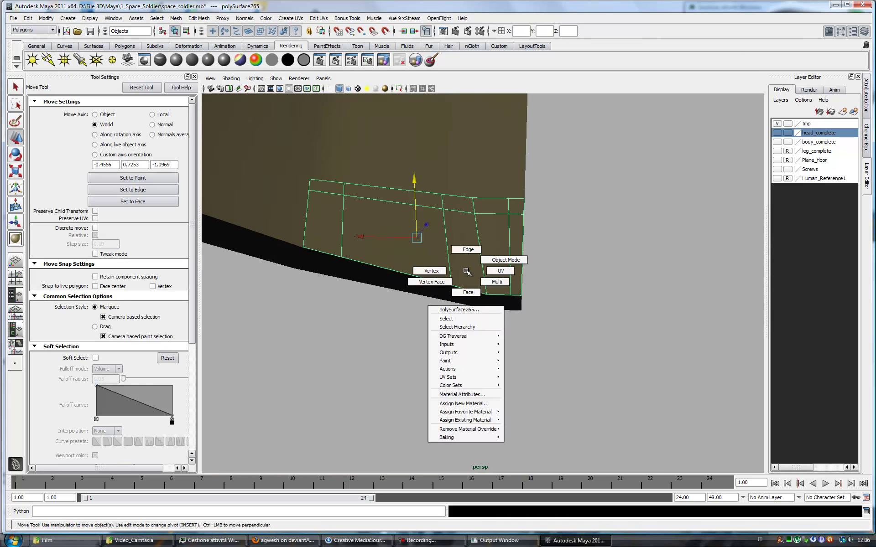
left_click(519, 295)
mouse_move(519, 295)
left_mouse_down("alt")
mouse_move(479, 221)
mouse_move(574, 325)
left_mouse_up("alt")
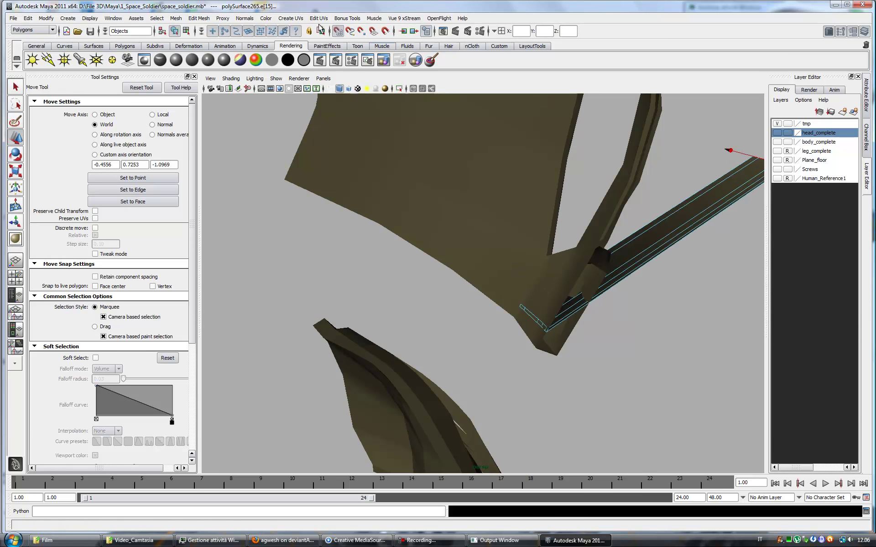
mouse_move(441, 210)
left_mouse_down("alt")
mouse_move(629, 289)
mouse_move(561, 252)
left_mouse_up("alt")
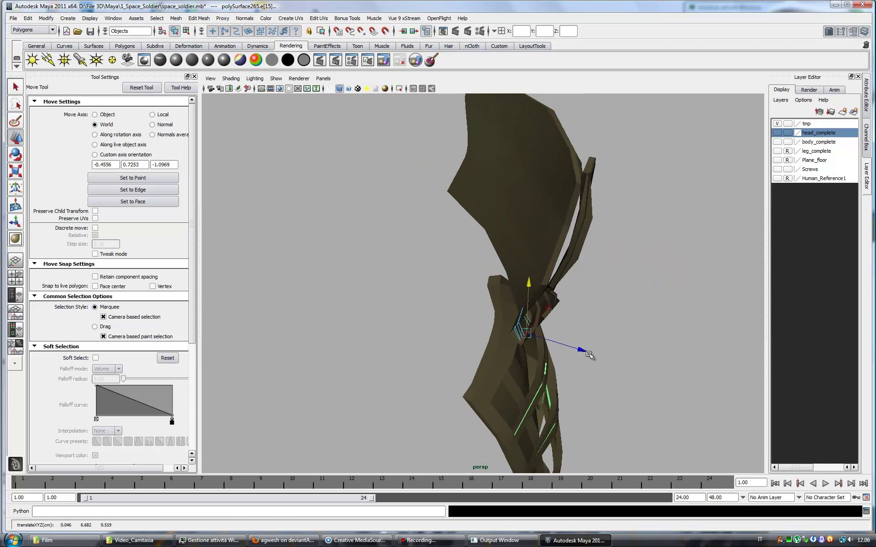
left_click(777, 178)
mouse_move(723, 223)
left_mouse_down("alt")
mouse_move(543, 344)
mouse_move(488, 361)
mouse_move(479, 292)
left_mouse_up("alt")
Extrude the collar edge three times, pulling the new edges under the chin and down the neck
key("ctrl+e")
left_click(16, 136)
left_click_drag(485, 336, 416, 336, "alt")
key("ctrl+e")
key("w")
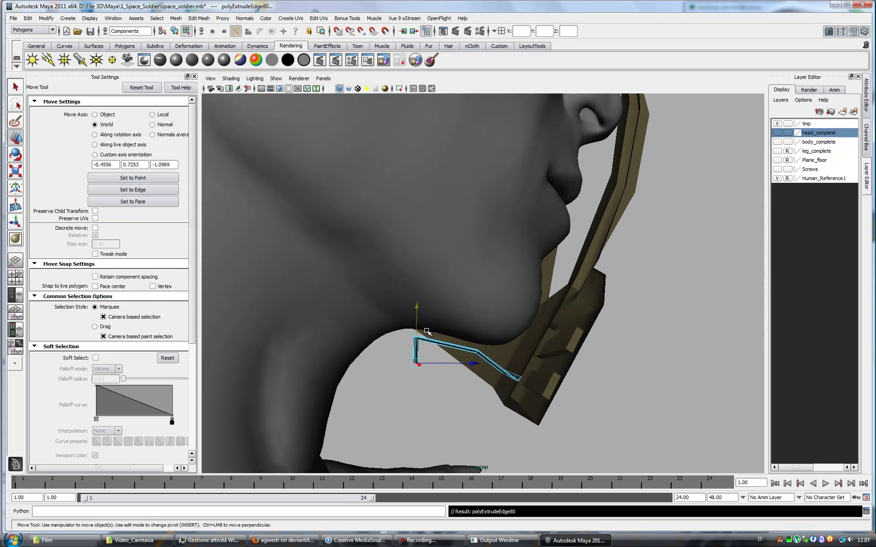
left_click_drag(379, 293, 452, 289, "alt")
key("ctrl+e")
key("w")
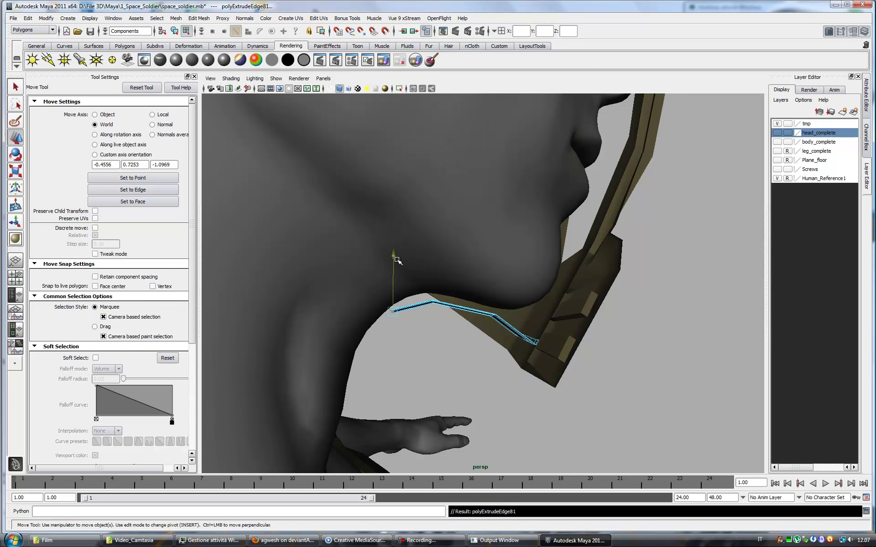
mouse_move(416, 356)
left_mouse_down("alt")
mouse_move(442, 275)
mouse_move(432, 353)
mouse_move(368, 285)
left_mouse_up("alt")
Keep extruding the edge with Ctrl+E to lengthen the strip down the neck
key("ctrl+e")
key("w")
key("ctrl+e")
key("w")
key("ctrl+e")
key("w")
key("ctrl+e")
key("w")
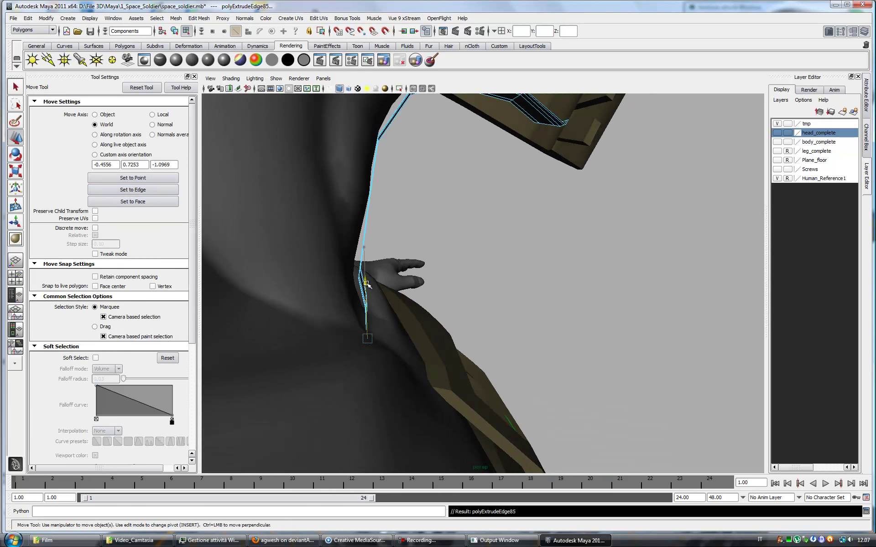
left_click_drag(450, 318, 391, 318, "alt")
Extrude the last edges down onto the shoulder plate, then hide the human reference
key("ctrl+e")
left_click(15, 138)
mouse_move(525, 368)
left_mouse_down("alt")
mouse_move(502, 288)
mouse_move(478, 311)
left_mouse_up("alt")
left_click_drag(523, 336, 525, 342, "alt")
key("ctrl+e")
key("w")
right_click_drag(454, 297, 508, 340, "alt")
mouse_move(508, 340)
left_mouse_down("alt")
mouse_move(694, 229)
mouse_move(684, 233)
left_mouse_up("alt")
left_click(777, 178)
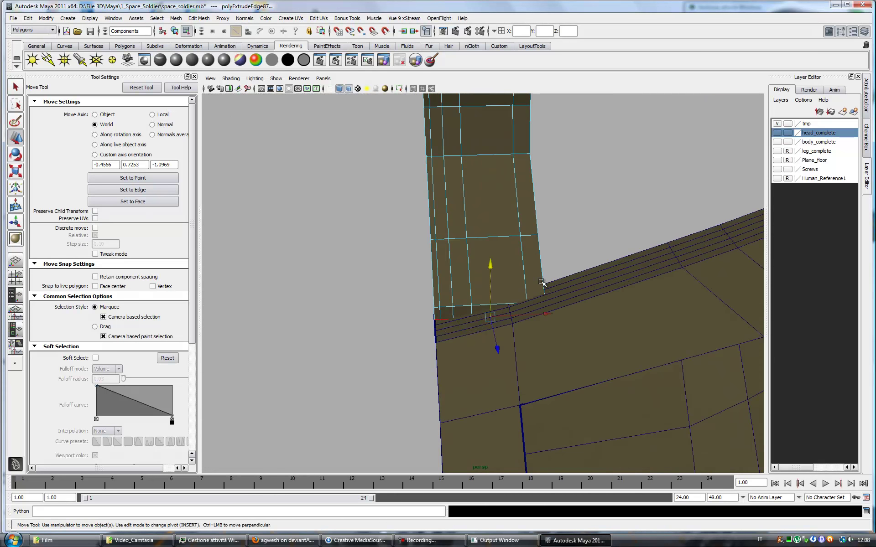
Add the strip to the tmp layer so only the strip stays visible
left_click(777, 124)
right_click_drag(480, 195, 499, 191)
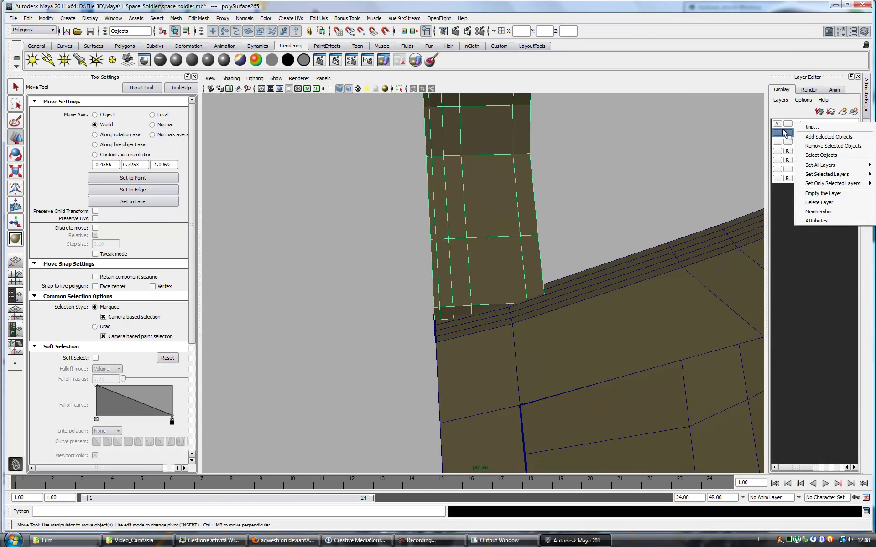
left_click(819, 139)
left_click(777, 124)
left_click(828, 154)
left_click(827, 200)
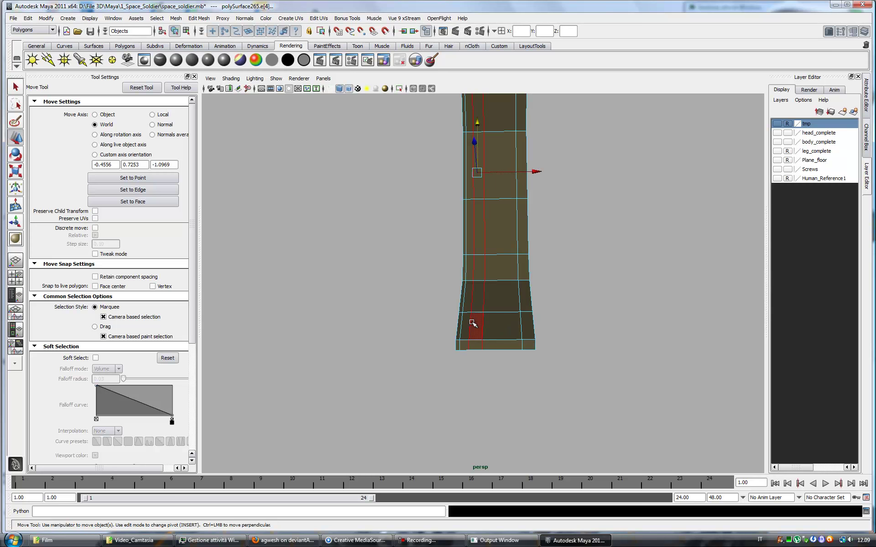
Raise the strip's bottom and slide its base edge outward along an edge-aligned move axis
left_click_drag(534, 353, 657, 279)
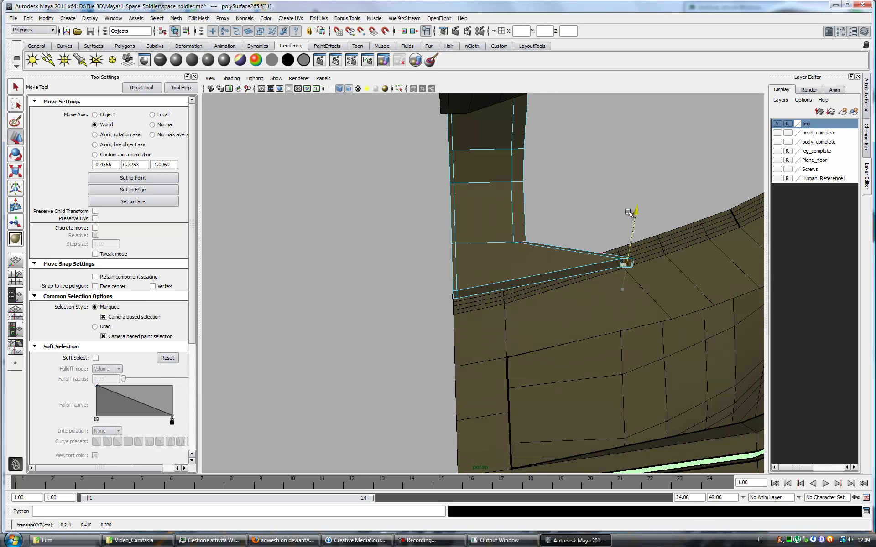
left_click_drag(628, 212, 446, 337, "alt")
mouse_move(502, 340)
left_mouse_down("alt")
mouse_move(529, 277)
mouse_move(531, 287)
left_mouse_up("alt")
left_click(777, 142)
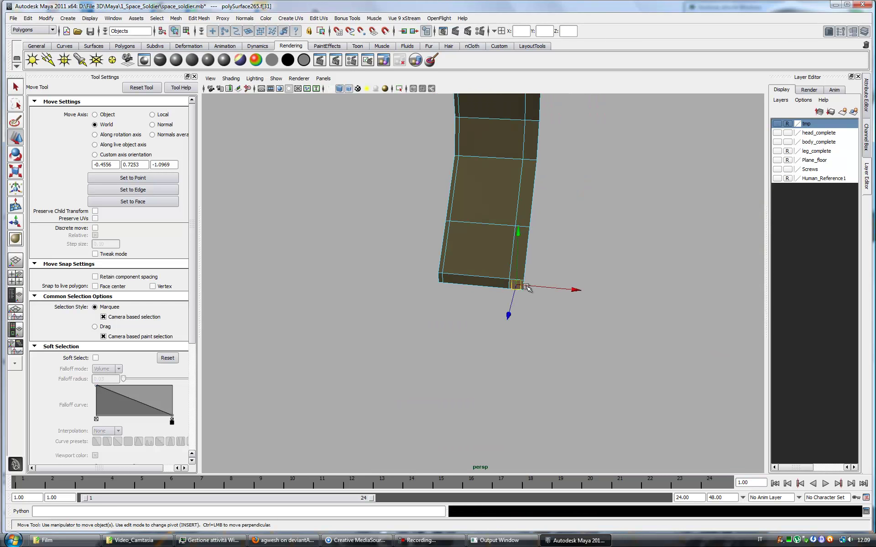
right_click_drag(525, 272, 527, 292)
left_click(522, 278)
mouse_move(649, 226)
left_mouse_down("alt")
mouse_move(509, 211)
mouse_move(520, 241)
left_mouse_up("alt")
right_click_drag(520, 242, 540, 170, "alt")
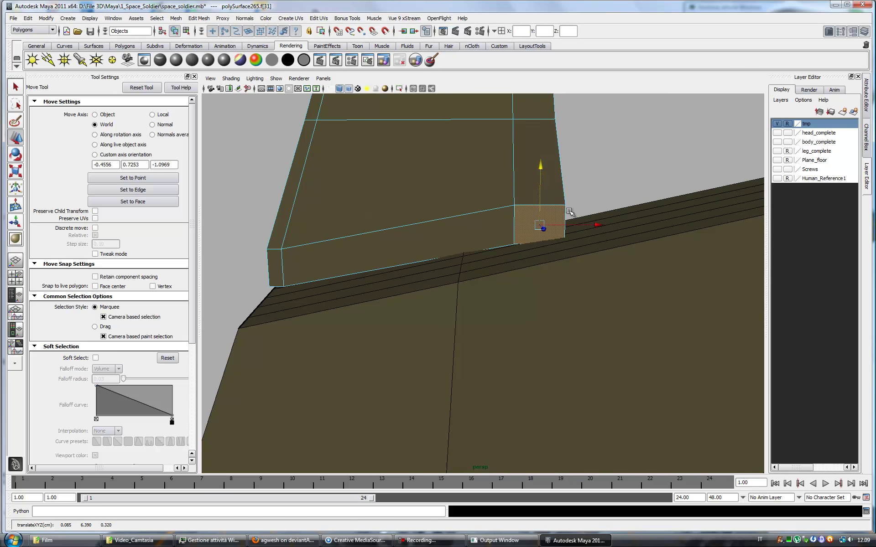
key("alt+w")
left_click(416, 264)
mouse_move(416, 264)
left_mouse_down("alt")
mouse_move(526, 322)
mouse_move(491, 324)
mouse_move(538, 264)
mouse_move(461, 303)
left_mouse_up("alt")
left_click(454, 320)
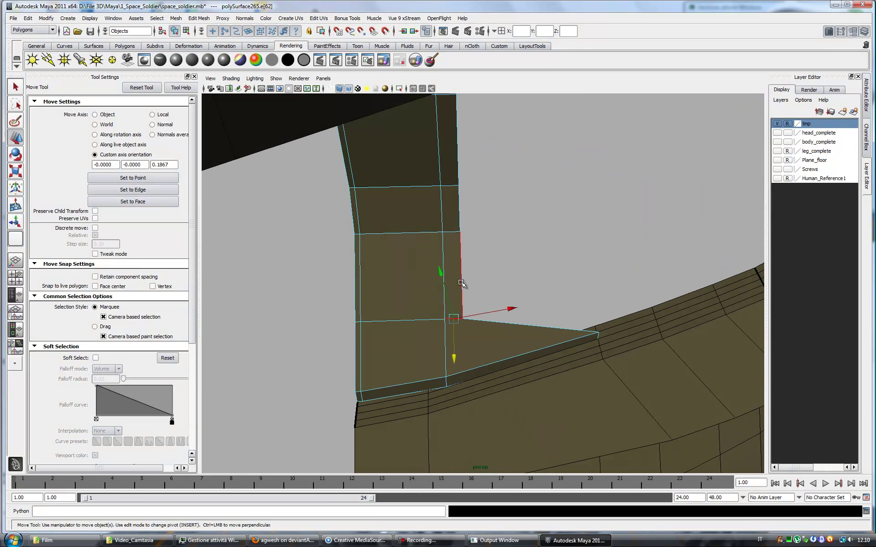
mouse_move(535, 271)
left_mouse_down()
mouse_move(589, 249)
mouse_move(555, 328)
left_mouse_up()
left_click(583, 230)
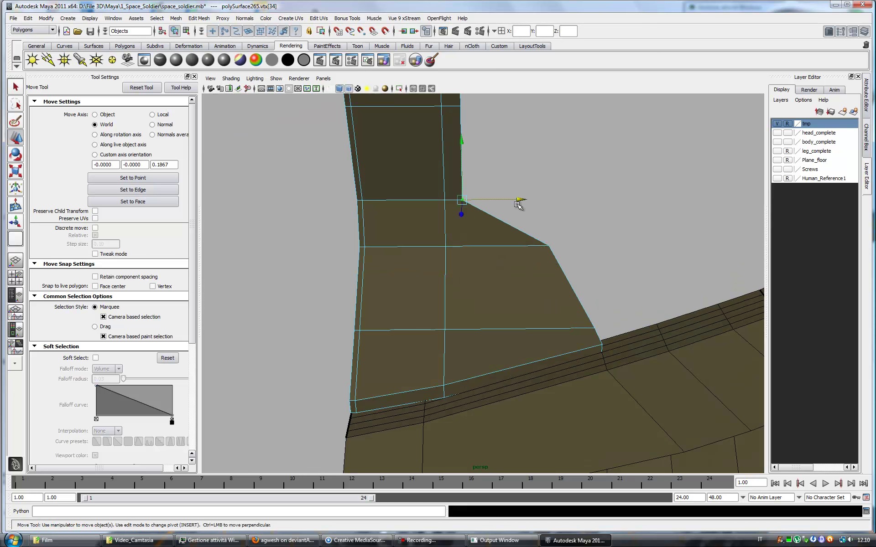
Reposition the base edge and flare vertices to smooth the strip's curve onto the shoulder
left_click_drag(461, 200, 474, 192, "alt")
mouse_move(542, 191)
left_mouse_down("alt")
mouse_move(483, 229)
mouse_move(518, 224)
mouse_move(553, 190)
left_mouse_up("alt")
mouse_move(554, 189)
right_mouse_down("alt")
mouse_move(446, 303)
mouse_move(528, 332)
right_mouse_up("alt")
right_click_drag(599, 279, 607, 258)
left_click(413, 326)
mouse_move(410, 241)
left_mouse_down("alt")
mouse_move(452, 255)
mouse_move(485, 348)
left_mouse_up("alt")
left_click(483, 340)
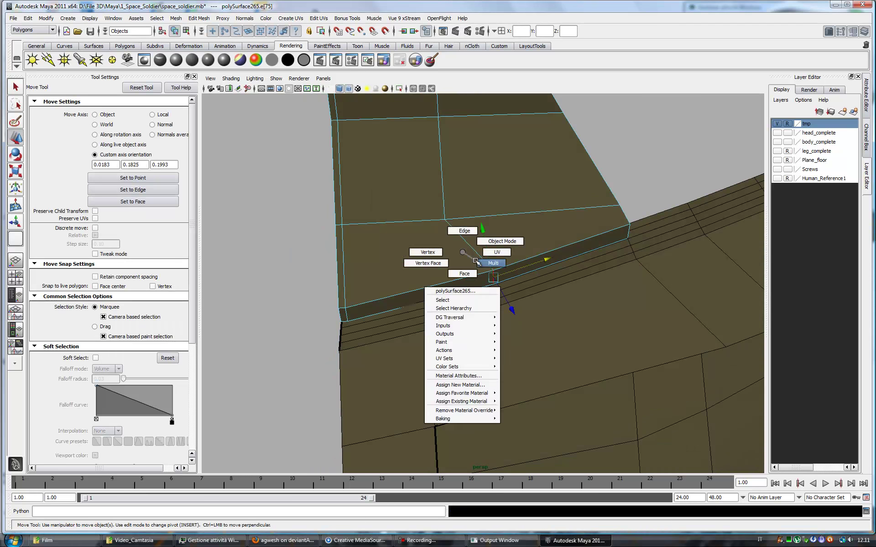
right_click_drag(446, 288, 461, 233)
left_click(449, 220)
mouse_move(497, 272)
left_mouse_down("alt")
mouse_move(488, 251)
mouse_move(477, 365)
left_mouse_up("alt")
left_click(490, 262)
left_click(473, 249)
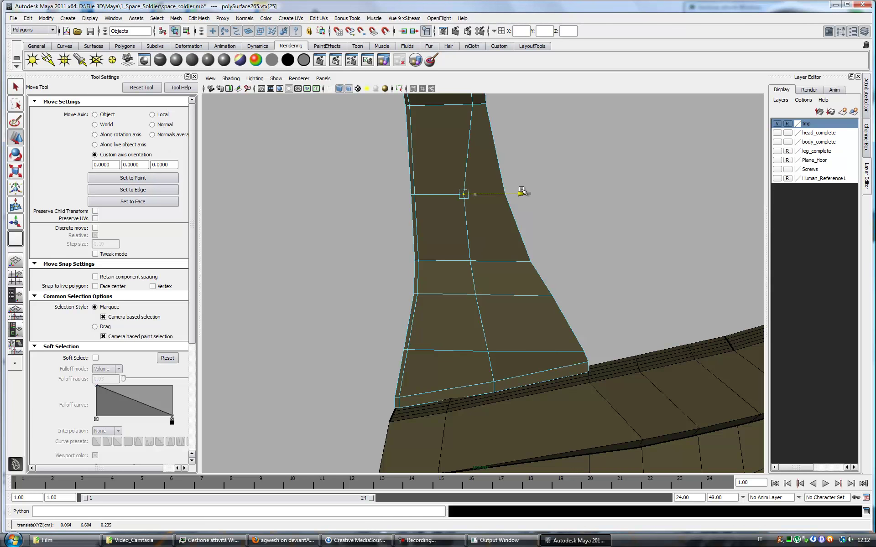
mouse_move(511, 195)
left_mouse_down("alt")
mouse_move(495, 193)
mouse_move(527, 197)
mouse_move(510, 233)
mouse_move(524, 293)
mouse_move(512, 279)
mouse_move(537, 277)
left_mouse_up("alt")
Set the strip's World Scale Pivot to 0 in the Attribute Editor
key("F8")
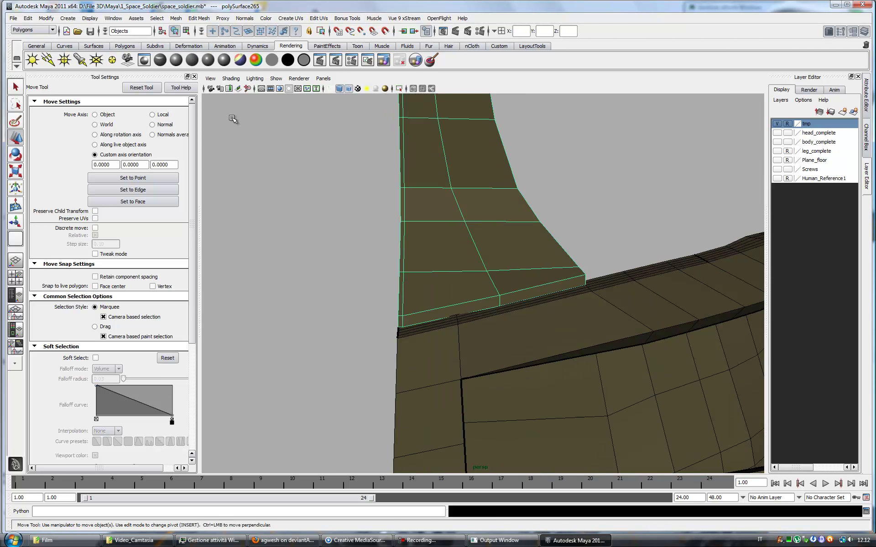
key("ctrl+a")
key("Return")
left_click(27, 19)
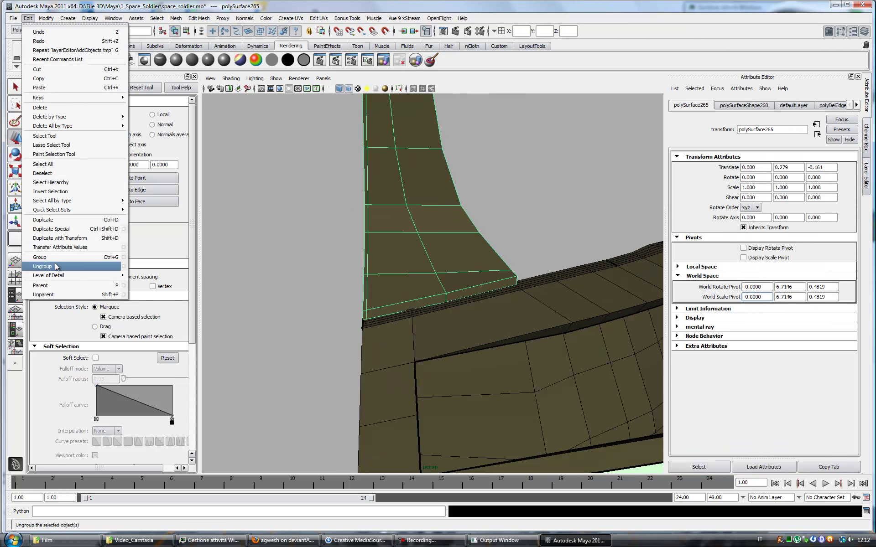
Mirror the strip with Duplicate Special at scale -1 in X and show wireframe on shaded
left_click(51, 228)
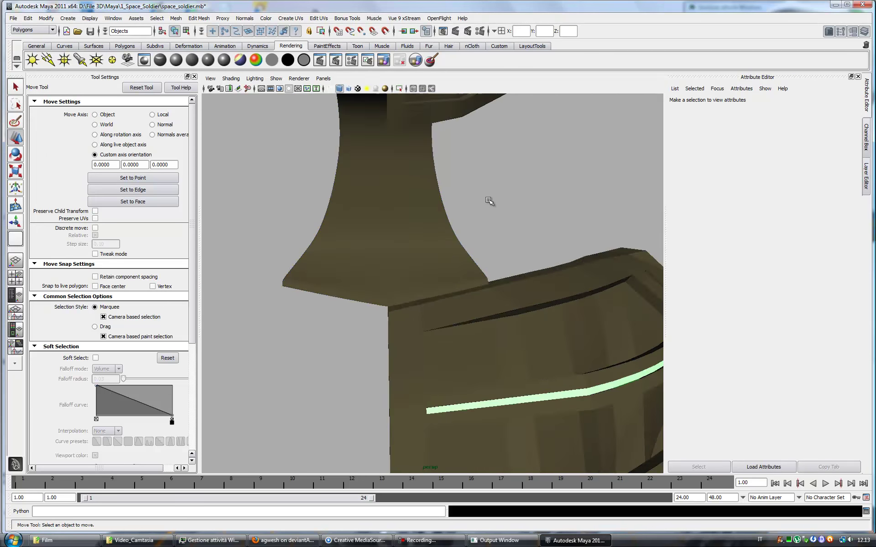
left_click(350, 92)
left_click_drag(492, 213, 587, 215, "alt")
scroll(481, 314, "up", 3)
scroll(485, 391, "up", 2)
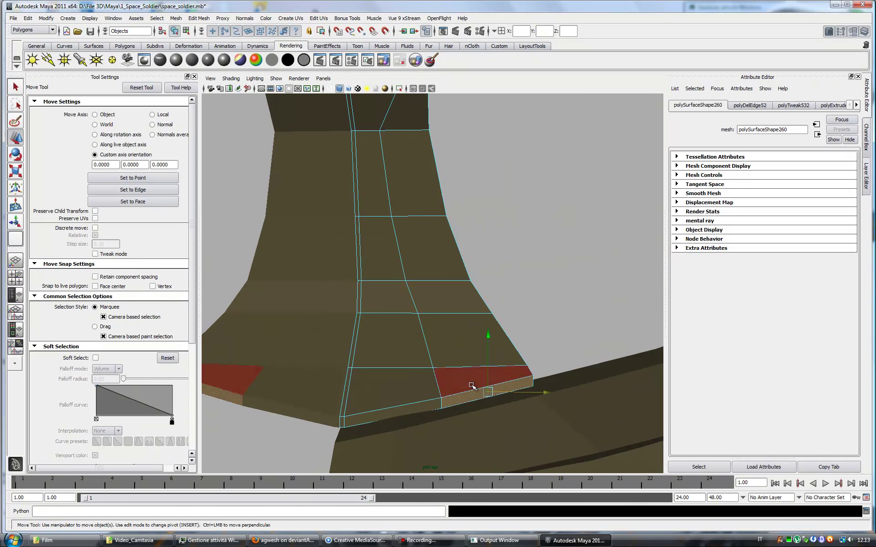
Extrude a run of faces along the neck strip
left_click(485, 392)
scroll(486, 392, "down", 5)
left_click_drag(466, 333, 426, 407, "alt")
scroll(426, 407, "up", 5)
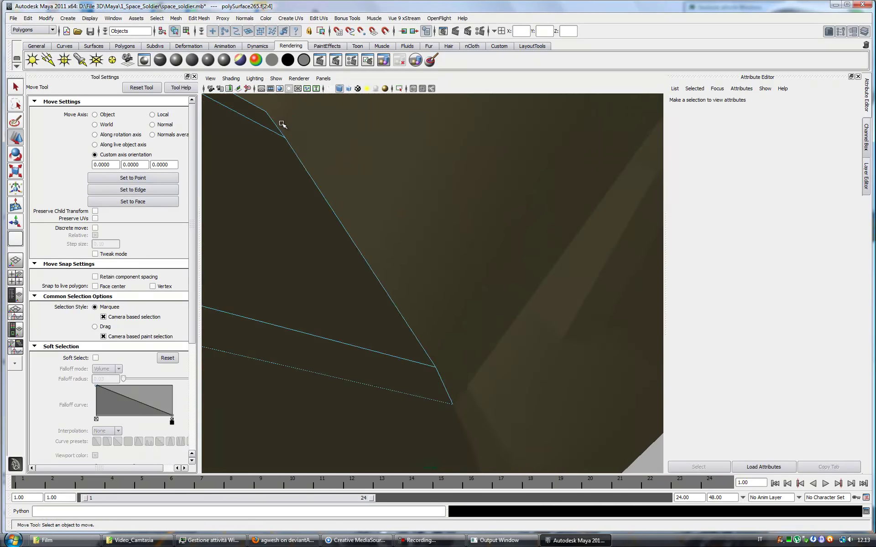
scroll(283, 124, "down", 5)
mouse_move(282, 124)
left_mouse_down("alt")
mouse_move(351, 204)
mouse_move(469, 303)
left_mouse_up("alt")
key("ctrl+e")
scroll(352, 204, "down", 3)
scroll(411, 307, "up", 3)
left_click_drag(411, 307, 440, 328, "alt")
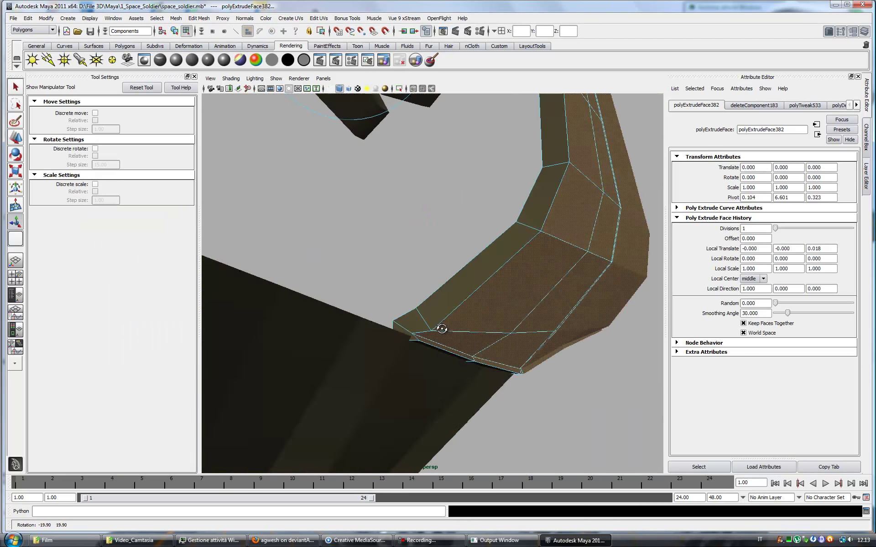
scroll(413, 254, "up", 2)
Adjust the triangular face and lip vertices of the extrusion, checking the Normals menu
left_click(397, 249)
key("w")
mouse_move(412, 263)
left_mouse_down("alt")
mouse_move(515, 408)
mouse_move(508, 427)
mouse_move(372, 269)
mouse_move(477, 332)
mouse_move(561, 323)
mouse_move(507, 306)
left_mouse_up("alt")
left_click(371, 270)
left_click(245, 18)
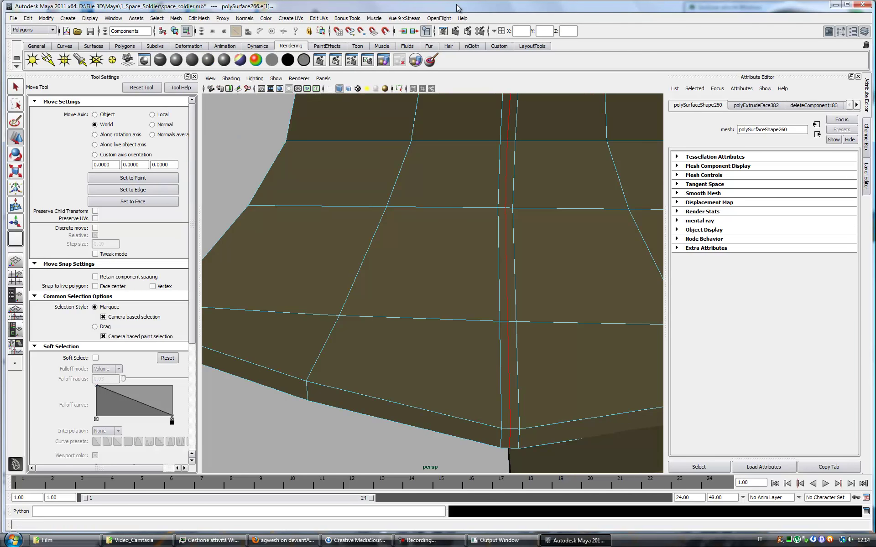
right_click_drag(594, 327, 546, 327, "alt")
Move a vertex on the strip and extrude two more selected faces
key("q")
right_click_drag(493, 338, 483, 367)
left_click_drag(483, 367, 477, 188, "alt")
scroll(477, 189, "up", 5)
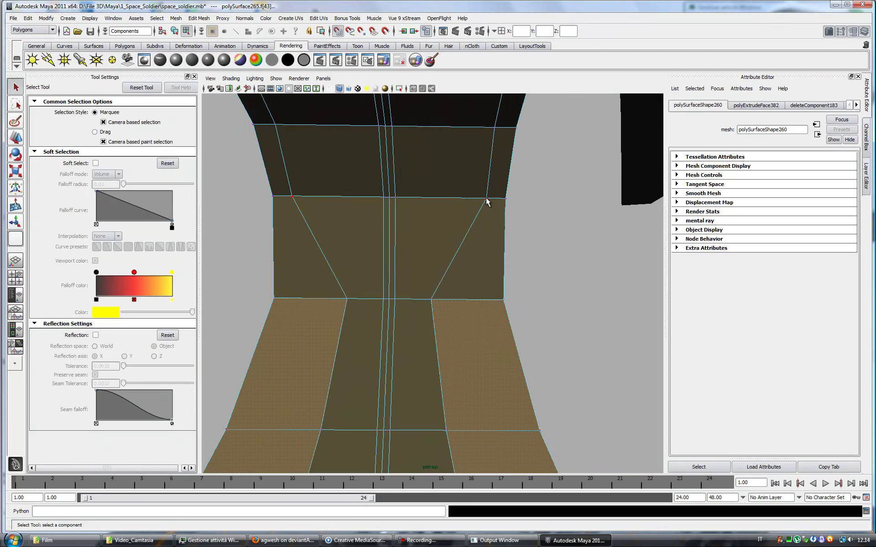
key("F9")
left_click(487, 198)
key("w")
key("F11")
scroll(474, 336, "down", 5)
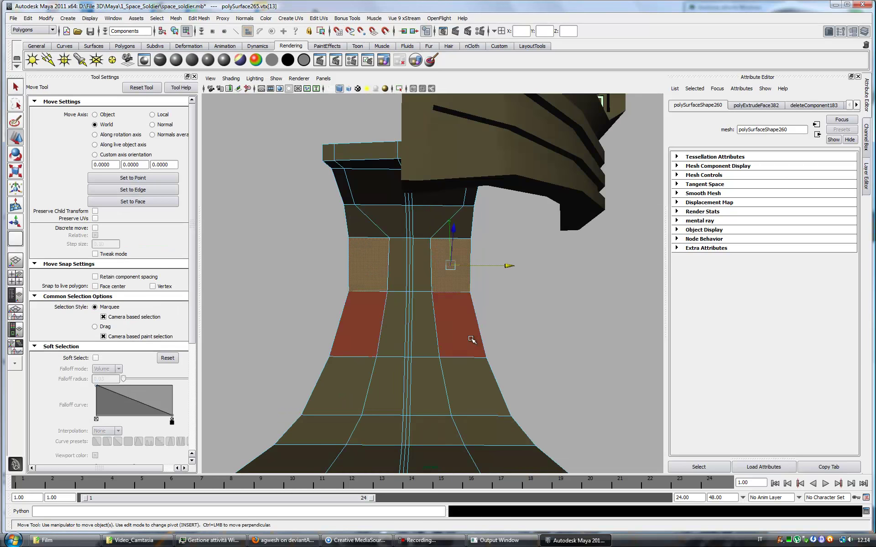
left_click_drag(475, 336, 511, 186, "alt")
left_click(586, 293)
key("ctrl+e")
Select the mirrored copy as a whole object and reframe the curved strip
mouse_move(612, 294)
left_mouse_down("alt")
mouse_move(438, 201)
mouse_move(410, 219)
mouse_move(417, 227)
left_mouse_up("alt")
key("F8")
mouse_move(425, 168)
left_mouse_down("alt")
mouse_move(406, 215)
mouse_move(445, 245)
mouse_move(643, 279)
mouse_move(481, 289)
left_mouse_up("alt")
key("ctrl+a")
key("F11")
Extrude selected faces on the armor strip beside the arm
left_click(548, 317)
left_click_drag(549, 317, 456, 329, "alt")
key("w")
left_click(455, 332)
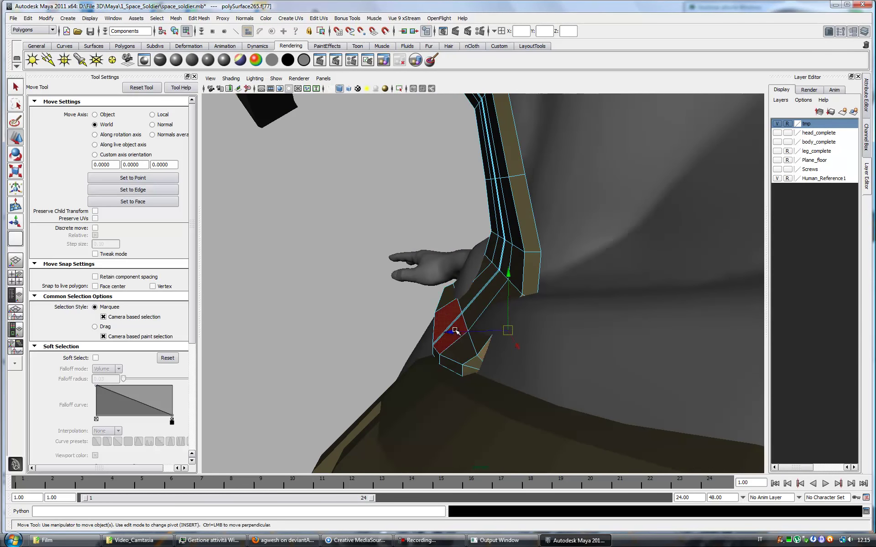
mouse_move(508, 263)
left_mouse_down("alt")
mouse_move(460, 292)
mouse_move(538, 283)
mouse_move(437, 234)
mouse_move(557, 264)
mouse_move(516, 274)
left_mouse_up("alt")
left_click(461, 292)
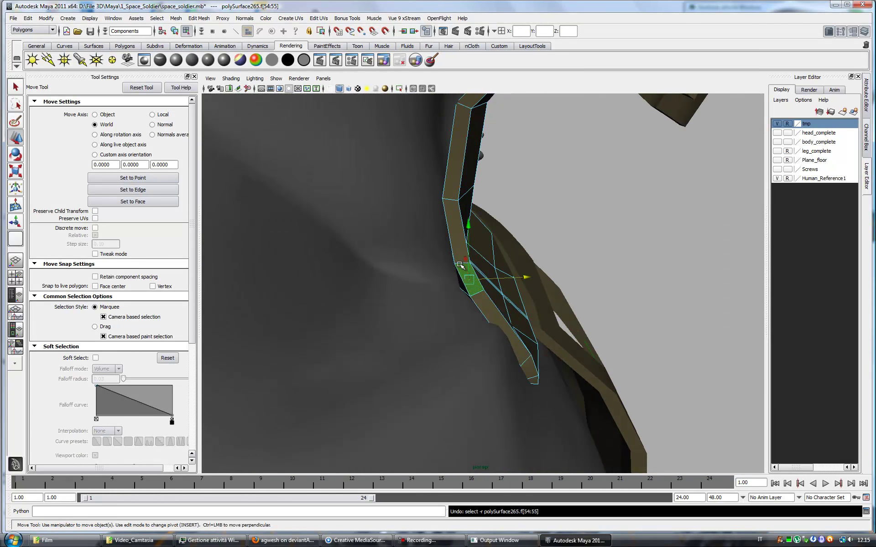
mouse_move(492, 277)
left_mouse_down("alt")
mouse_move(477, 264)
mouse_move(401, 251)
mouse_move(573, 299)
mouse_move(587, 292)
mouse_move(424, 209)
mouse_move(456, 237)
left_mouse_up("alt")
left_click(573, 299)
key("ctrl+e")
Weld a stray vertex onto its neighbour with the Merge Vertex Tool
left_click(199, 18)
left_click(219, 246)
mouse_move(456, 274)
left_mouse_down("alt")
mouse_move(488, 347)
mouse_move(491, 250)
mouse_move(564, 319)
mouse_move(549, 337)
left_mouse_up("alt")
key("q")
Select the two groove edge runs at the base of the flared piece
left_click(195, 18)
key("q")
right_click_drag(622, 244, 593, 401, "alt")
left_click_drag(592, 401, 475, 348, "alt")
right_click_drag(475, 348, 450, 417, "alt")
mouse_move(504, 242)
left_mouse_down("alt")
mouse_move(461, 255)
mouse_move(472, 256)
mouse_move(358, 202)
mouse_move(497, 257)
mouse_move(537, 260)
left_mouse_up("alt")
key("ctrl+z")
key("ctrl+z")
mouse_move(456, 237)
left_mouse_down("alt")
mouse_move(559, 323)
mouse_move(603, 243)
left_mouse_up("alt")
Orbit around the flared piece in smooth preview and switch to face selection
key("w")
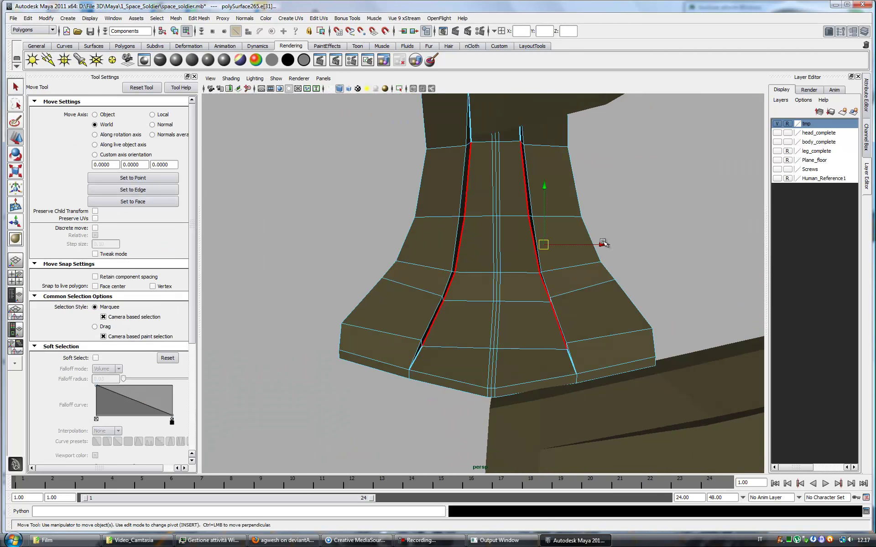
key("q")
key("3")
left_click_drag(592, 295, 508, 245, "alt")
key("F11")
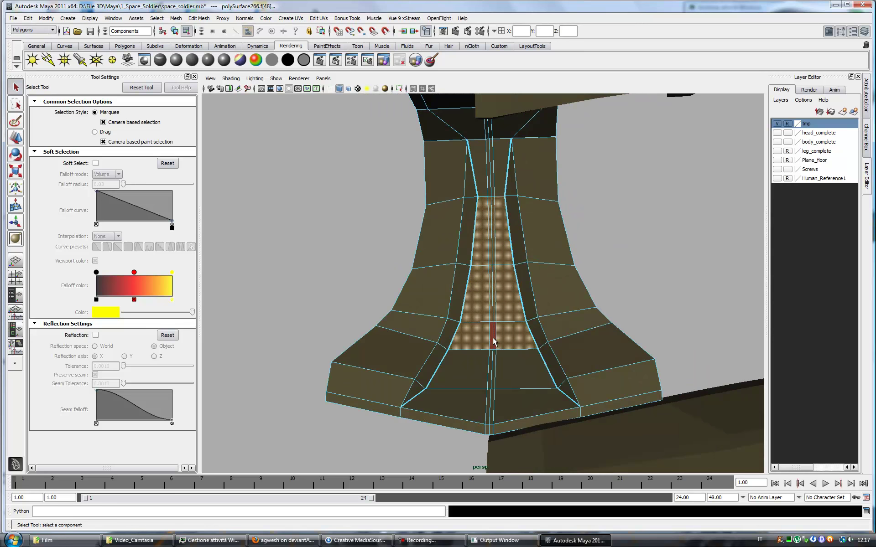
left_click_drag(510, 410, 584, 401, "alt")
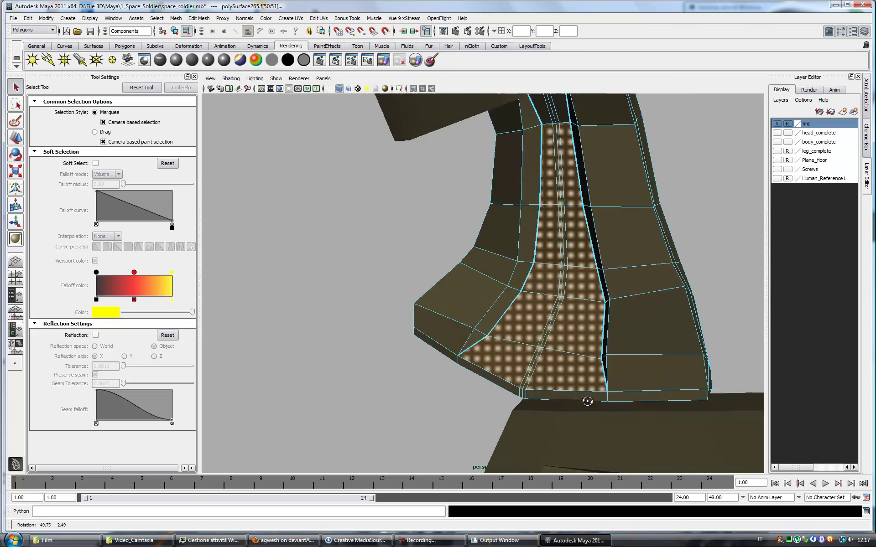
left_click(199, 19)
left_click(221, 88)
key("q")
key("F11")
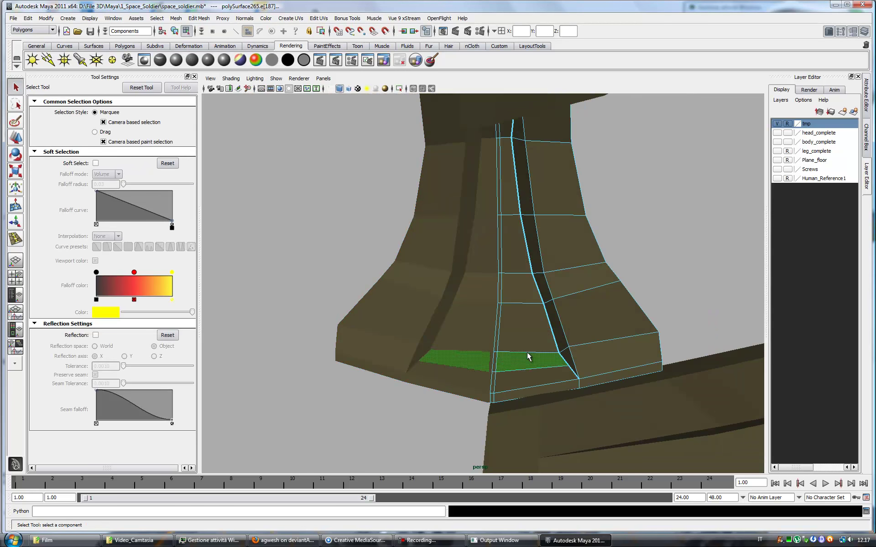
Select the central groove strip faces and extrude them into a raised plate
left_click(528, 360)
left_click_drag(527, 361, 495, 186, "alt")
key("t")
mouse_move(510, 354)
left_mouse_down("alt")
mouse_move(522, 408)
mouse_move(579, 275)
left_mouse_up("alt")
left_click(580, 285)
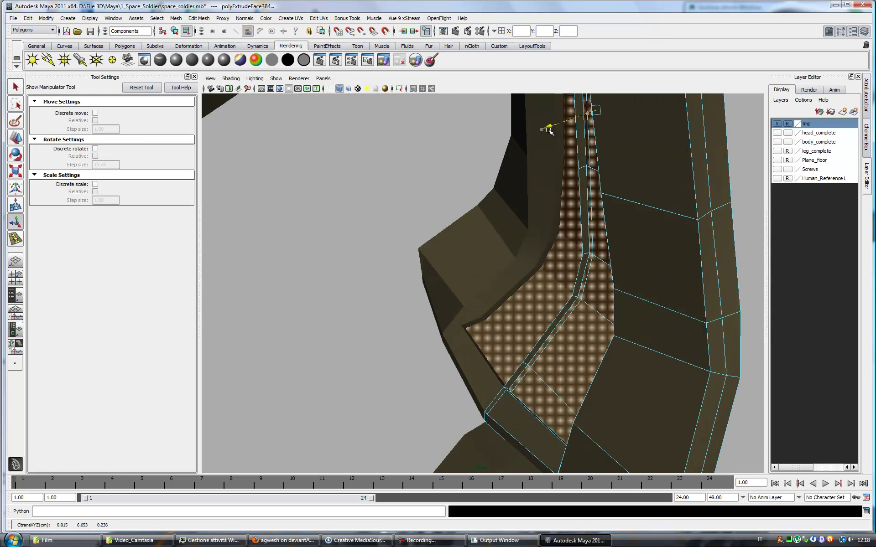
left_click_drag(546, 131, 561, 141, "alt")
left_click_drag(518, 457, 537, 217, "alt")
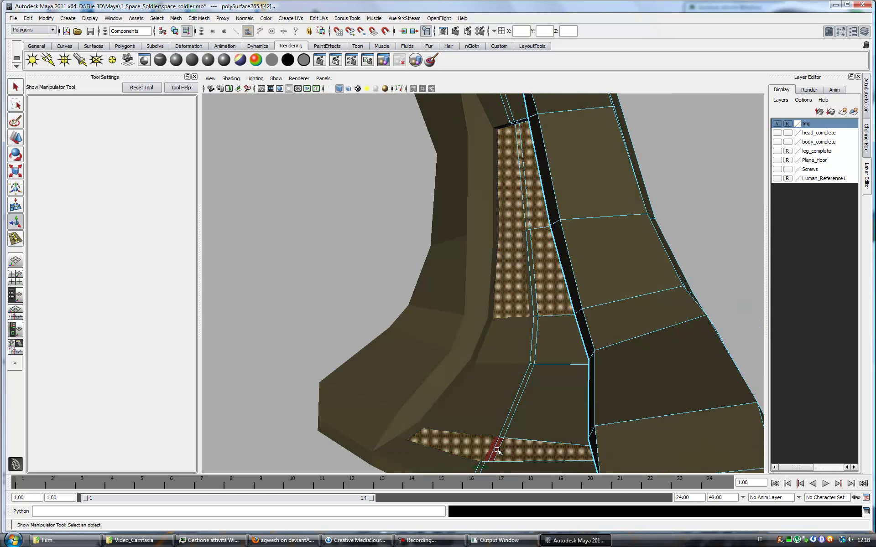
key("ctrl+e")
left_click_drag(537, 310, 556, 342, "alt")
mouse_move(512, 149)
left_mouse_down("alt")
mouse_move(506, 147)
mouse_move(523, 139)
mouse_move(461, 150)
mouse_move(529, 265)
left_mouse_up("alt")
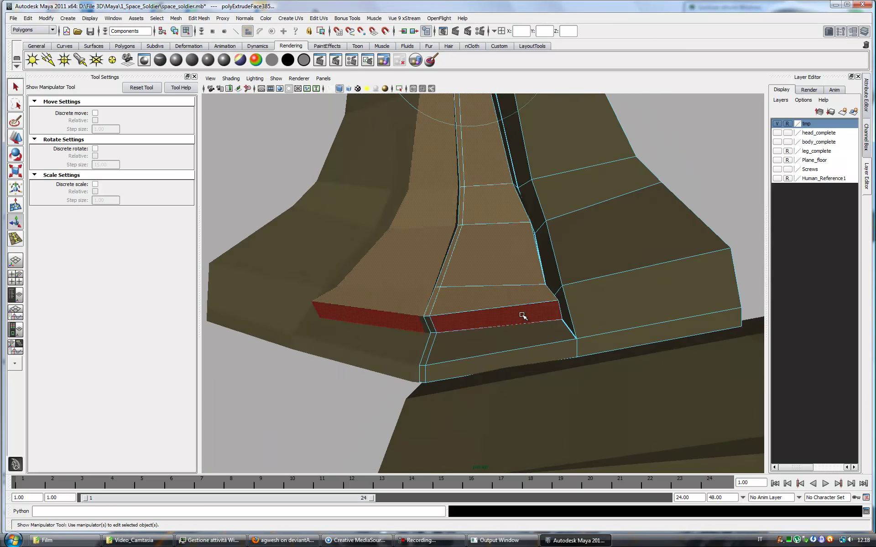
Select the faces of the raised strip for detaching
key("3")
left_click_drag(522, 315, 538, 332, "alt")
right_click_drag(469, 365, 470, 351)
left_click(467, 262)
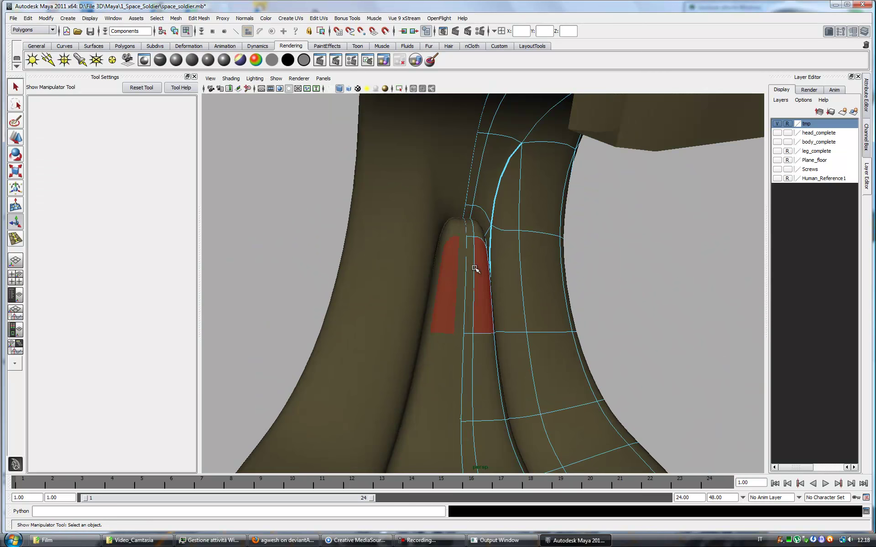
left_click_drag(475, 268, 569, 355, "alt")
double_click(512, 362)
key("w")
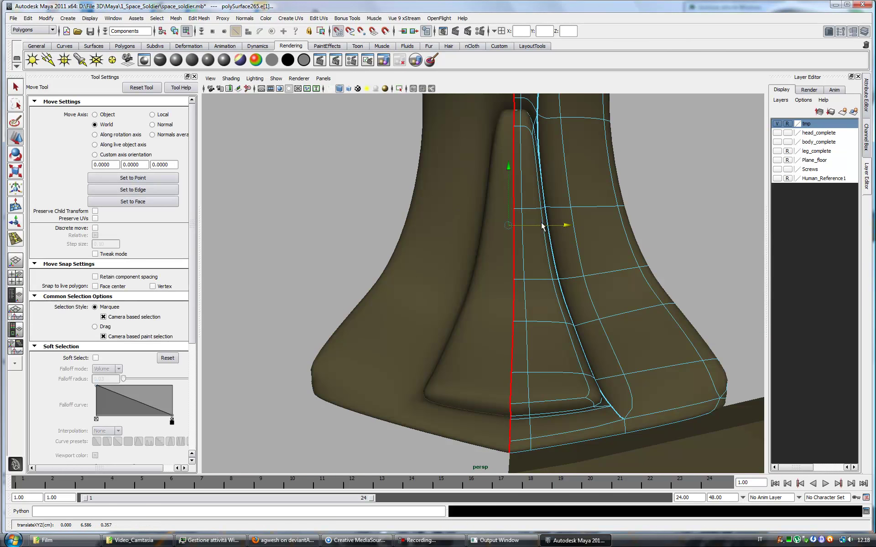
key("q")
left_click_drag(542, 225, 585, 415, "alt")
left_click(585, 414)
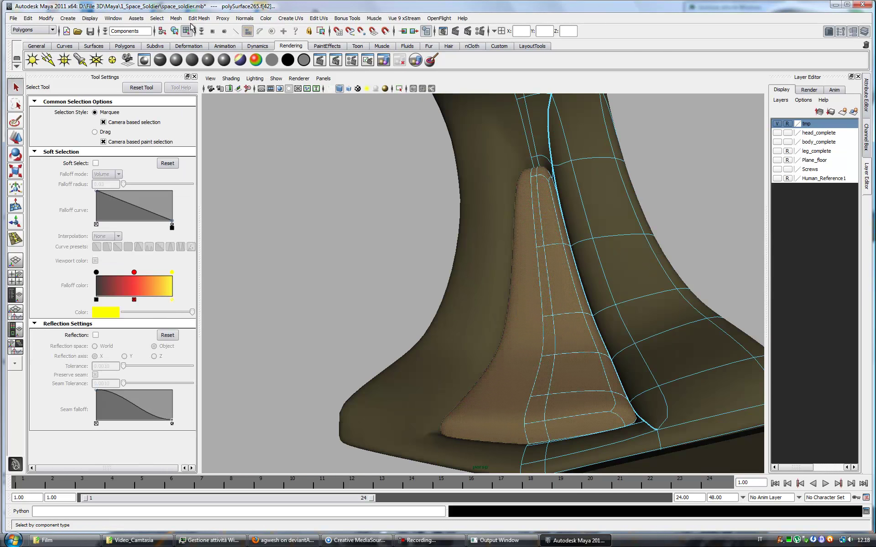
Extract the raised strip faces as a separate plate
left_click(176, 19)
left_click(187, 46)
left_click_drag(524, 274, 588, 292, "alt")
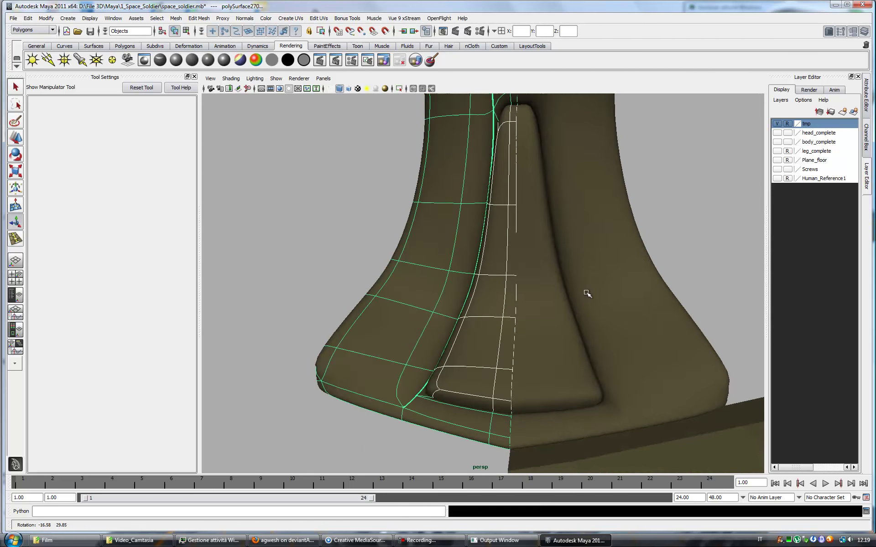
Insert an edge loop near the detached plate's bottom edge and check it smoothed
left_click(199, 18)
left_click(228, 170)
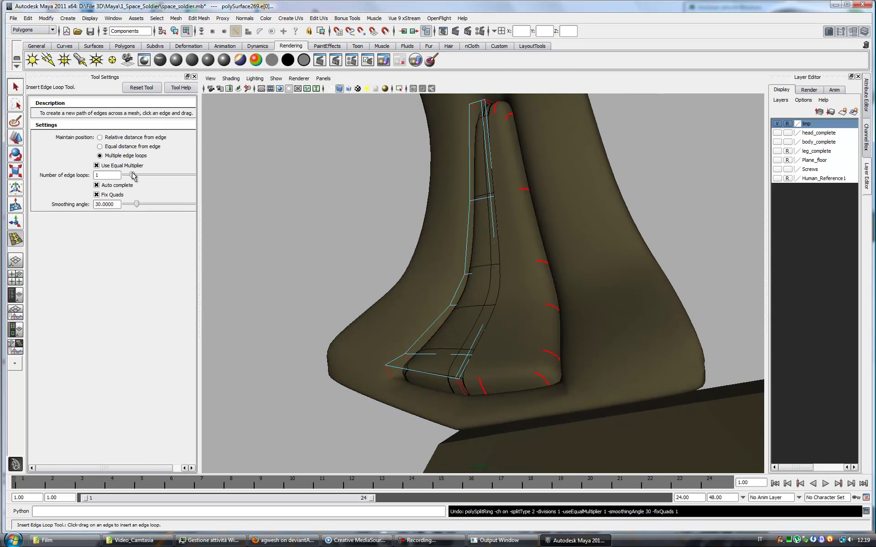
left_click(461, 388)
left_click_drag(466, 390, 542, 403, "alt")
mouse_move(470, 414)
left_mouse_down("alt")
mouse_move(516, 375)
mouse_move(613, 338)
mouse_move(561, 362)
mouse_move(599, 349)
mouse_move(491, 272)
mouse_move(597, 286)
left_mouse_up("alt")
key("q")
key("3")
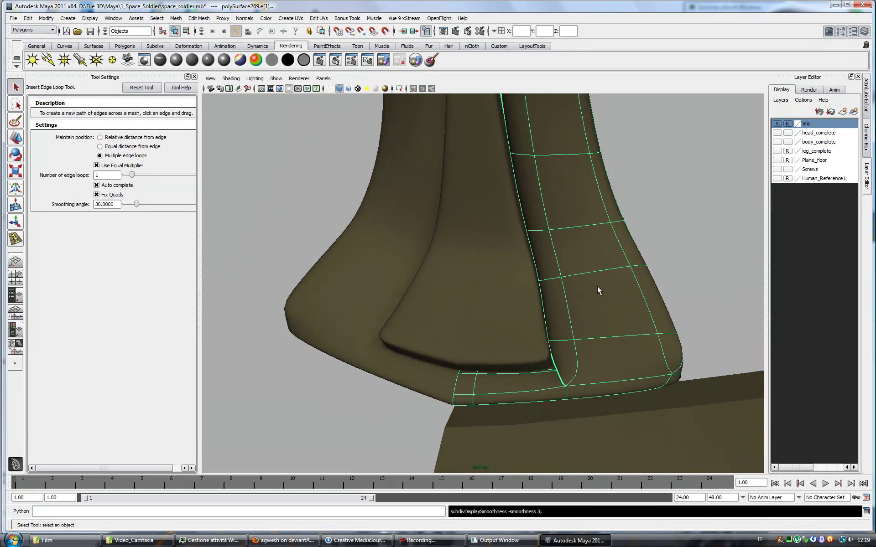
Select the edge loop running down the flared piece
mouse_move(520, 306)
left_mouse_down("alt")
mouse_move(528, 309)
mouse_move(488, 351)
left_mouse_up("alt")
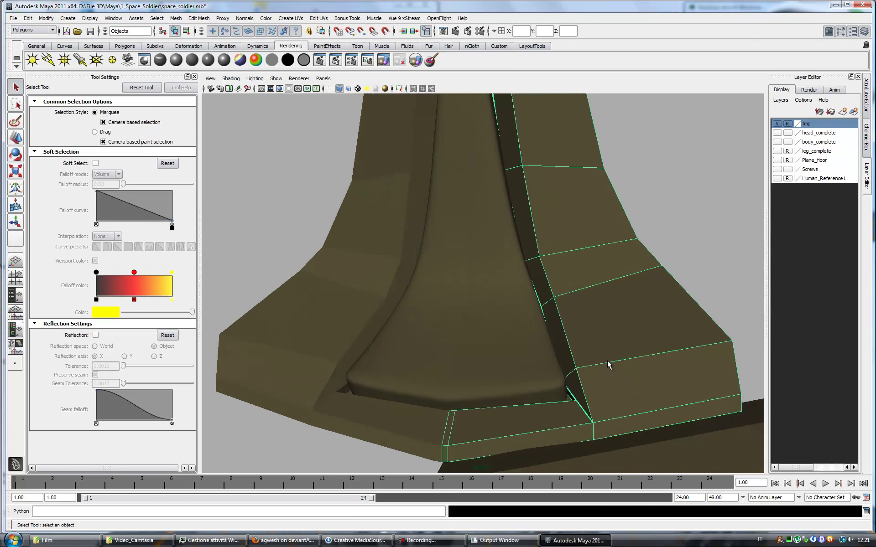
right_click_drag(609, 365, 516, 210, "alt")
double_click(523, 326)
key("w")
mouse_move(564, 270)
left_mouse_down("alt")
mouse_move(539, 265)
mouse_move(577, 329)
left_mouse_up("alt")
Insert edge loops along the side strip and select its lower corner vertices
left_click(198, 18)
left_click(219, 86)
left_click(534, 274)
key("q")
key("3")
left_click_drag(580, 349, 597, 352, "alt")
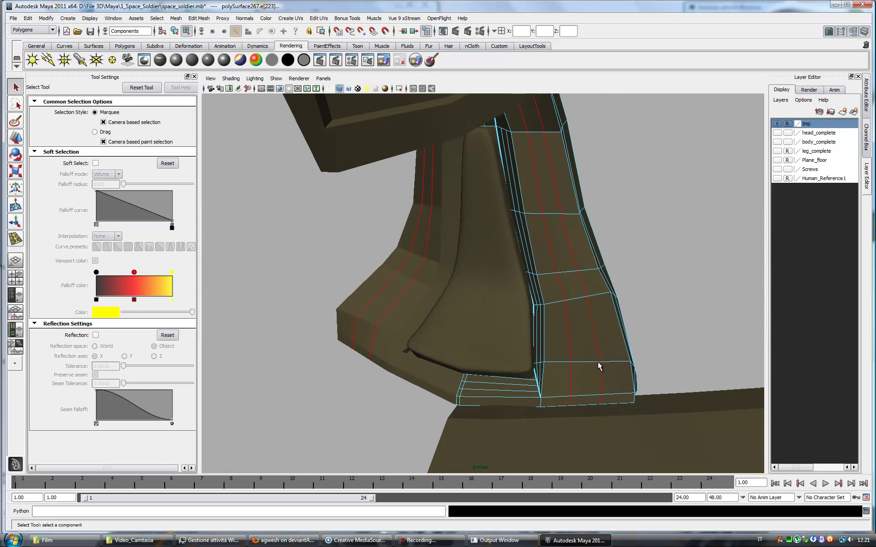
left_click(17, 138)
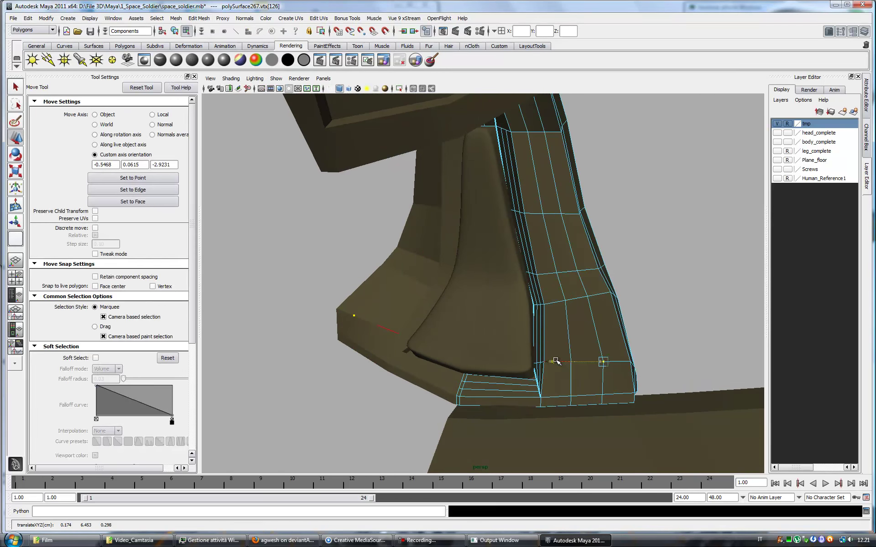
left_click(545, 305)
Cut a new edge across the side strip with the Split Polygon Tool
left_click(577, 271)
key("Return")
left_click(561, 212)
left_click(499, 211)
key("Return")
Extrude the side strip faces and select them
left_click_drag(583, 223, 528, 213, "alt")
left_click_drag(693, 309, 664, 295, "alt")
key("ctrl+e")
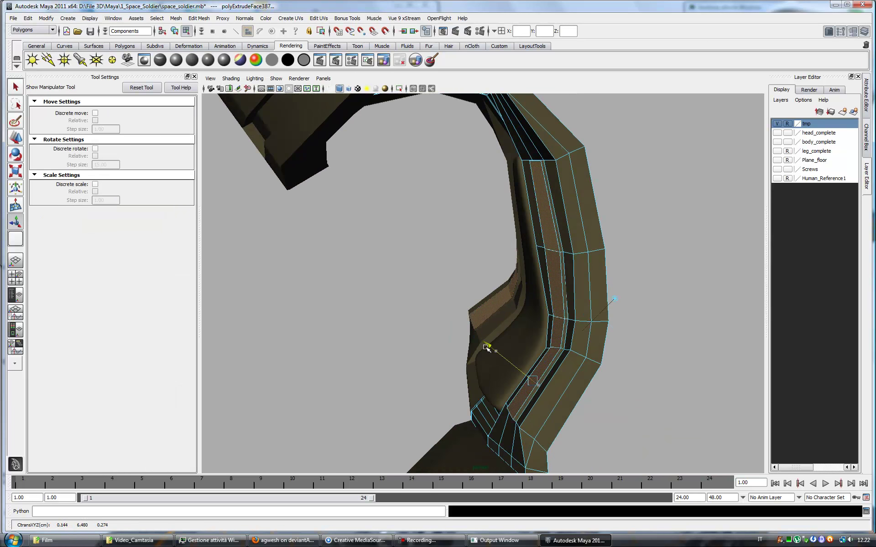
key("q")
left_click_drag(487, 347, 567, 371, "alt")
right_click_drag(567, 372, 567, 387)
left_click(568, 323)
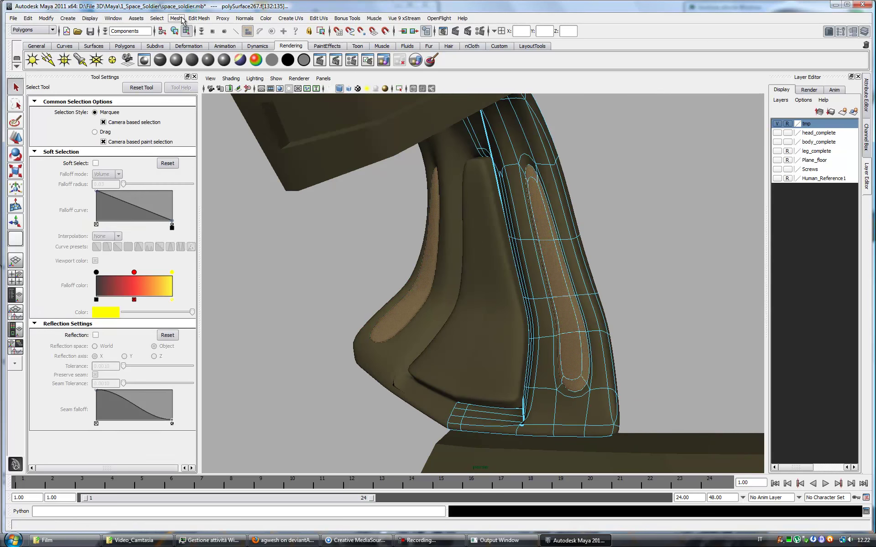
Extract the side strip faces as a separate piece
left_click(182, 20)
left_click(192, 44)
mouse_move(456, 274)
left_mouse_down("alt")
mouse_move(524, 283)
mouse_move(566, 255)
mouse_move(581, 389)
left_mouse_up("alt")
Insert an edge loop across the detached side strip
left_click(199, 18)
left_click(214, 80)
left_click(567, 254)
key("q")
mouse_move(585, 437)
left_mouse_down("alt")
mouse_move(567, 378)
mouse_move(572, 356)
mouse_move(588, 388)
left_mouse_up("alt")
key("F8")
scroll(588, 388, "up", 5)
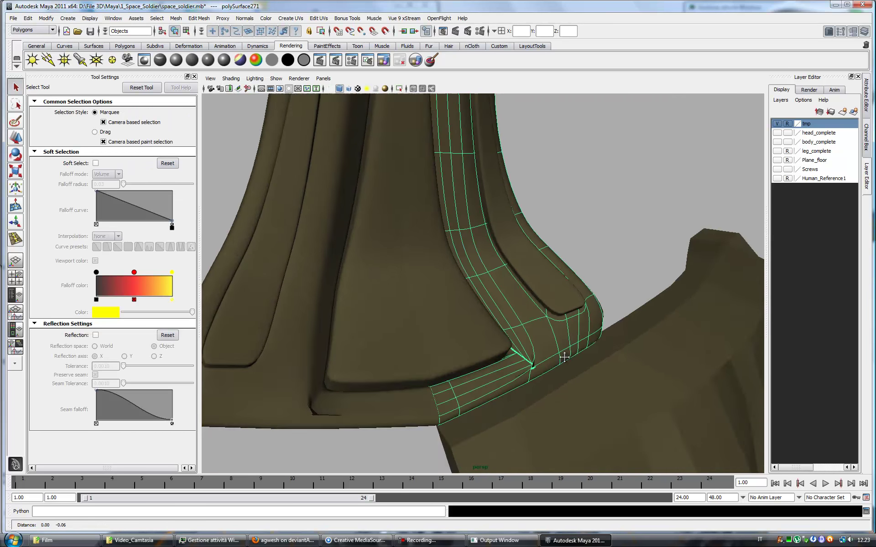
Crease the side strip's base edges with the Crease Tool
key("F10")
left_click(199, 18)
left_click(215, 292)
mouse_move(542, 336)
left_mouse_down("alt")
mouse_move(499, 394)
mouse_move(622, 404)
mouse_move(567, 375)
left_mouse_up("alt")
Switch from the Hypershade layout back to the single perspective view
key("q")
left_click(15, 329)
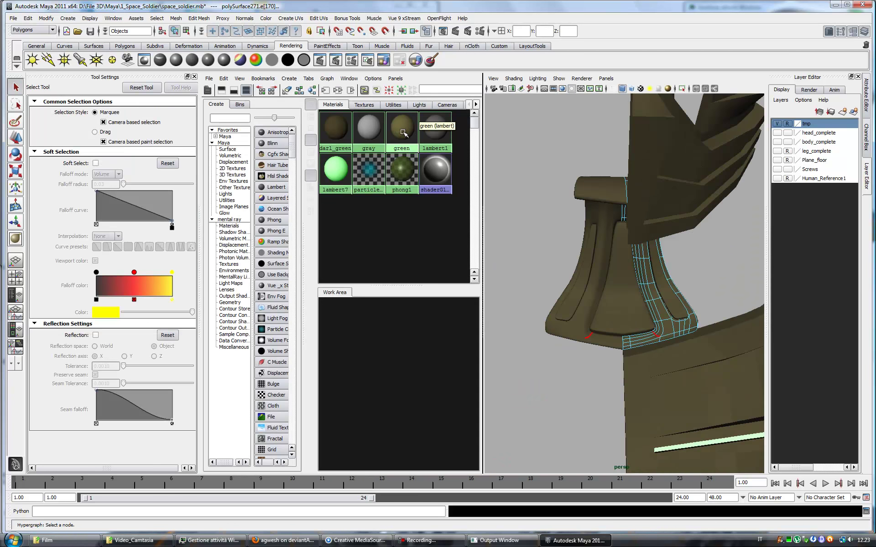
left_click(15, 261)
mouse_move(570, 295)
left_mouse_down("alt")
mouse_move(632, 362)
mouse_move(685, 372)
mouse_move(512, 379)
left_mouse_up("alt")
Select another armor part and insert an edge loop on it
left_click(626, 351)
mouse_move(574, 306)
left_mouse_down("alt")
mouse_move(494, 294)
mouse_move(612, 301)
mouse_move(530, 285)
mouse_move(557, 329)
mouse_move(678, 328)
mouse_move(560, 293)
mouse_move(554, 341)
mouse_move(514, 342)
mouse_move(623, 342)
mouse_move(593, 319)
mouse_move(602, 319)
mouse_move(596, 297)
mouse_move(611, 433)
left_mouse_up("alt")
left_click(199, 19)
left_click(215, 80)
left_click(543, 296)
key("q")
key("F8")
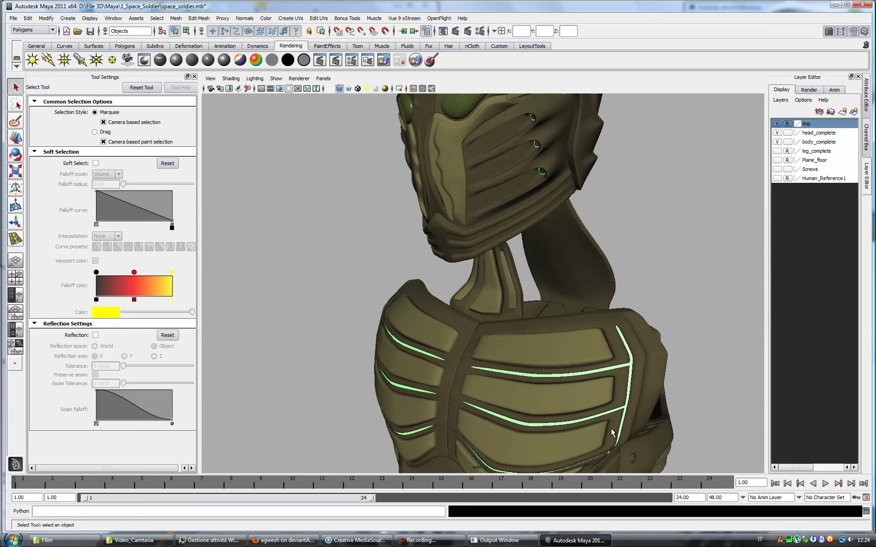
Duplicate the shoulder strap and extract its selected faces as a new piece
right_click_drag(611, 433, 578, 380, "alt")
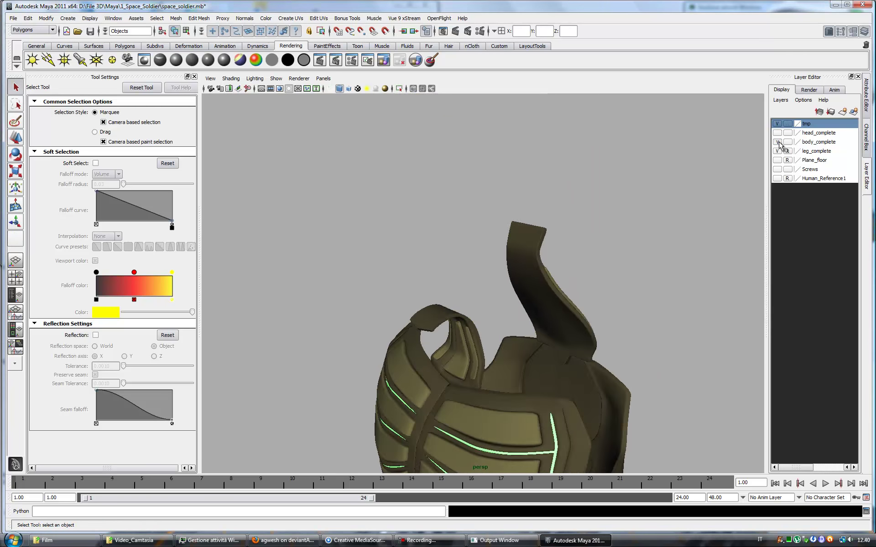
key("ctrl+d")
key("w")
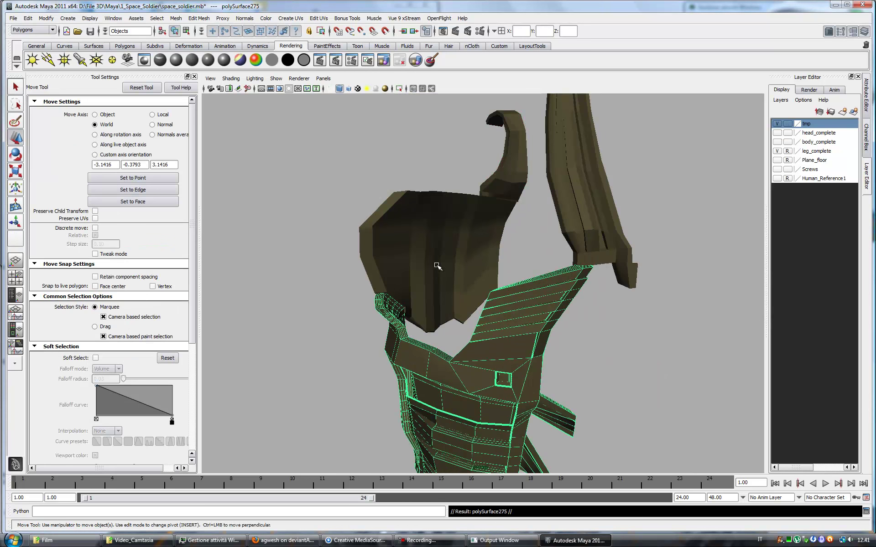
left_click_drag(319, 228, 589, 199, "alt")
right_click_drag(588, 199, 588, 180)
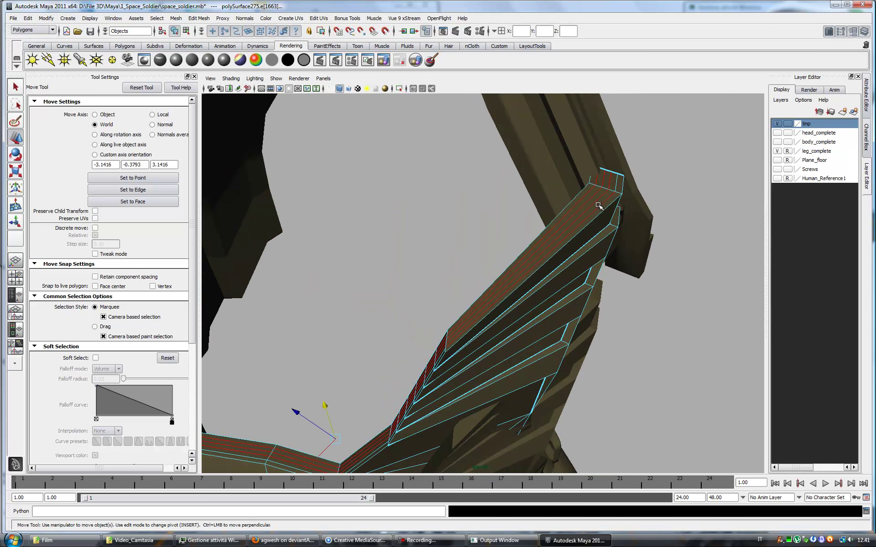
left_click(175, 19)
left_click(192, 51)
right_click(548, 292)
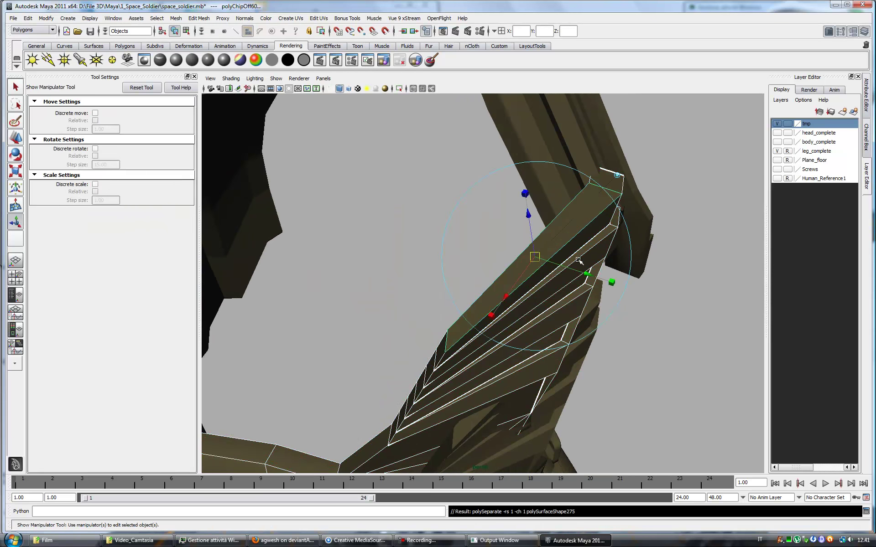
Select the board's top face and extrude it
key("w")
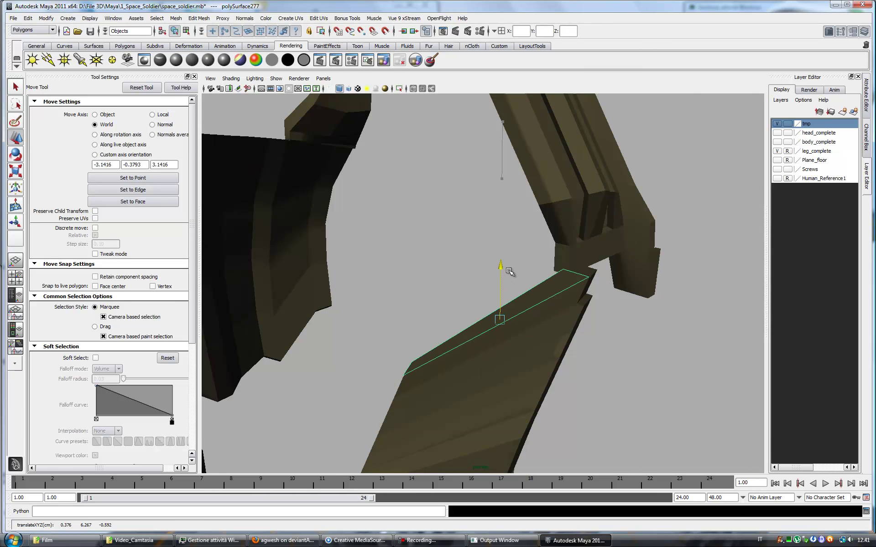
mouse_move(508, 273)
left_mouse_down("alt")
mouse_move(430, 196)
mouse_move(489, 269)
left_mouse_up("alt")
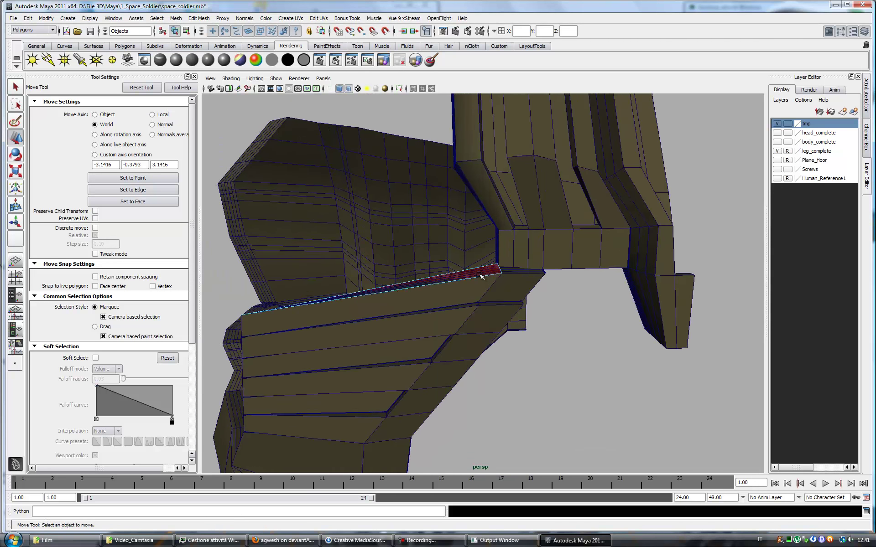
right_click_drag(529, 299, 567, 289)
left_click(545, 297)
mouse_move(545, 297)
left_mouse_down("alt")
mouse_move(533, 249)
mouse_move(395, 219)
mouse_move(545, 256)
mouse_move(383, 249)
mouse_move(530, 251)
left_mouse_up("alt")
key("ctrl+e")
key("ctrl+e")
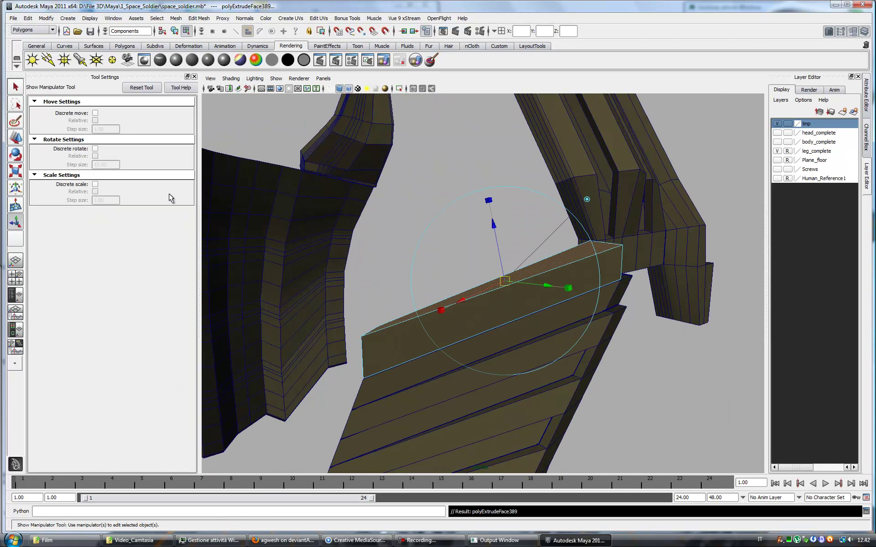
Align the move axis to an edge and move and rotate the extruded faces along the neck
key("ctrl+w")
left_click(502, 282)
mouse_move(489, 258)
left_mouse_down("alt")
mouse_move(520, 290)
mouse_move(519, 328)
mouse_move(460, 357)
mouse_move(527, 311)
left_mouse_up("alt")
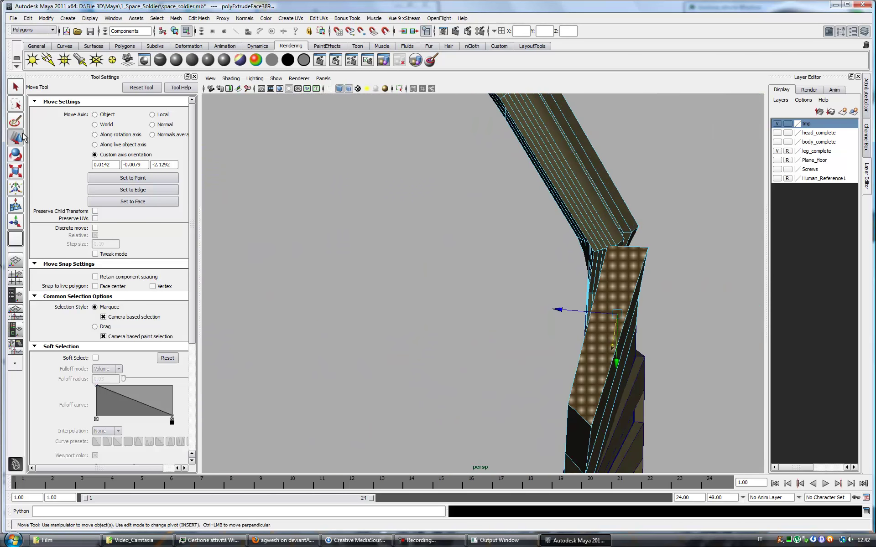
key("e")
mouse_move(676, 248)
left_mouse_down("alt")
mouse_move(686, 202)
mouse_move(680, 230)
mouse_move(529, 282)
left_mouse_up("alt")
key("w")
right_click_drag(518, 292, 530, 285)
left_click(415, 429)
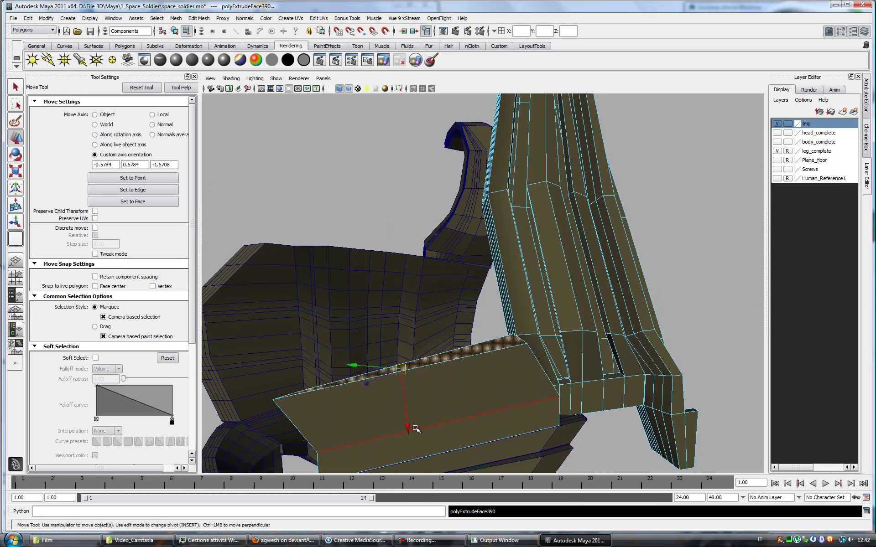
Show Human_Reference1 to check the strip against the body
scroll(381, 268, "down", 3)
left_click(777, 178)
left_click_drag(543, 326, 479, 171, "alt")
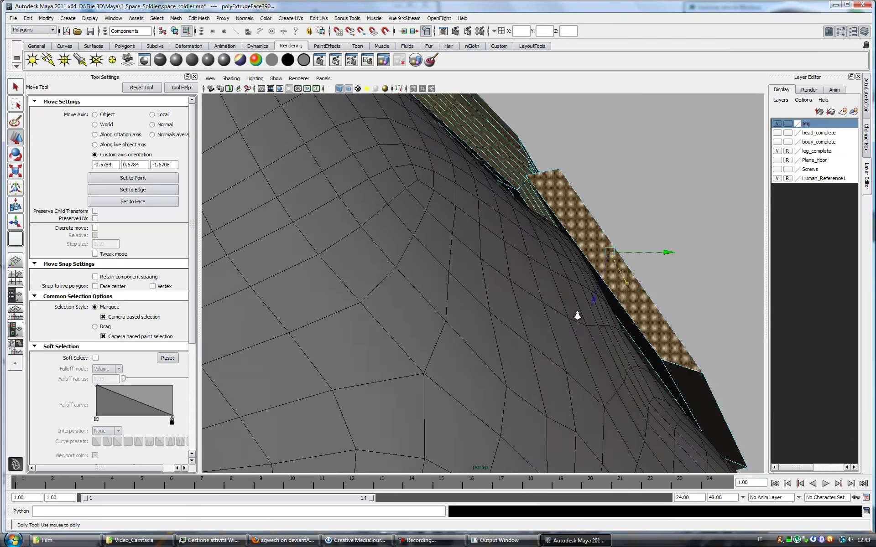
key("ctrl+t")
Extrude the neck strap's end face and tilt it to follow the shoulder
key("w")
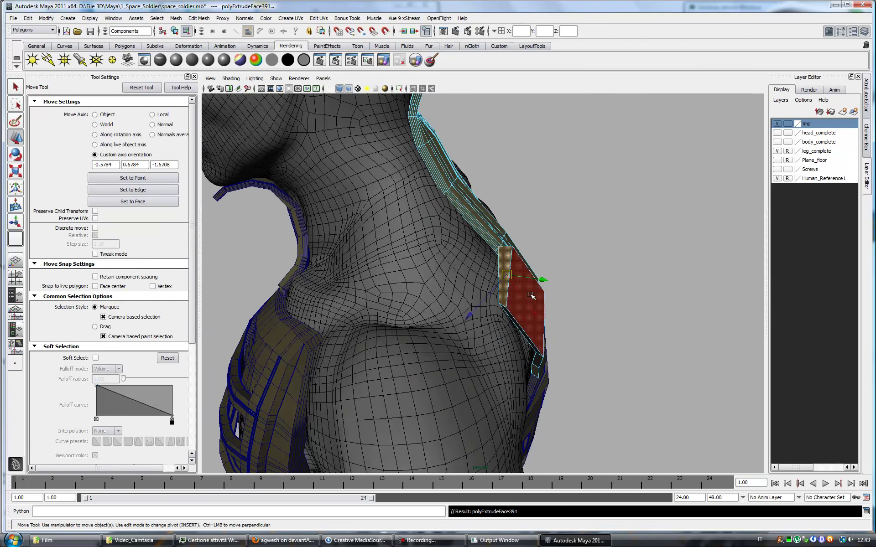
key("e")
mouse_move(508, 185)
left_mouse_down("alt")
mouse_move(469, 288)
mouse_move(429, 180)
left_mouse_up("alt")
key("ctrl+e")
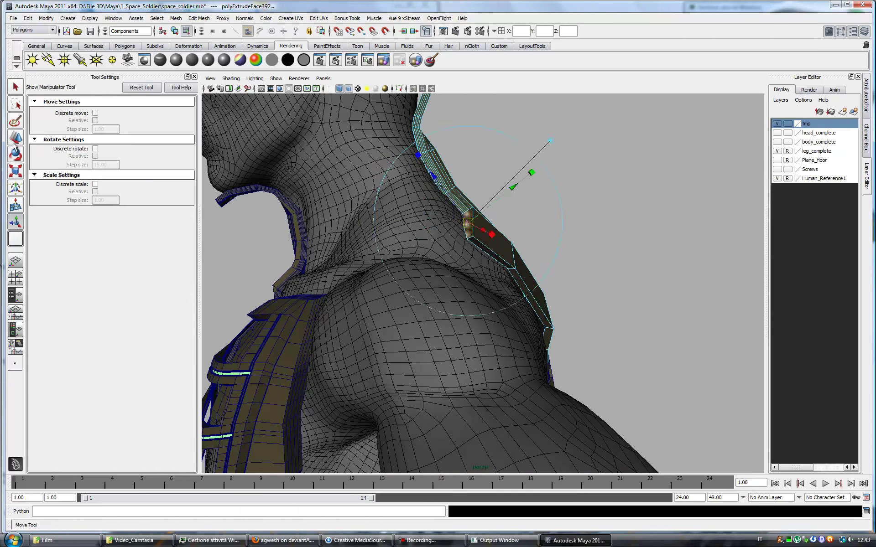
key("w")
mouse_move(431, 127)
left_mouse_down("alt")
mouse_move(463, 267)
mouse_move(358, 122)
left_mouse_up("alt")
key("e")
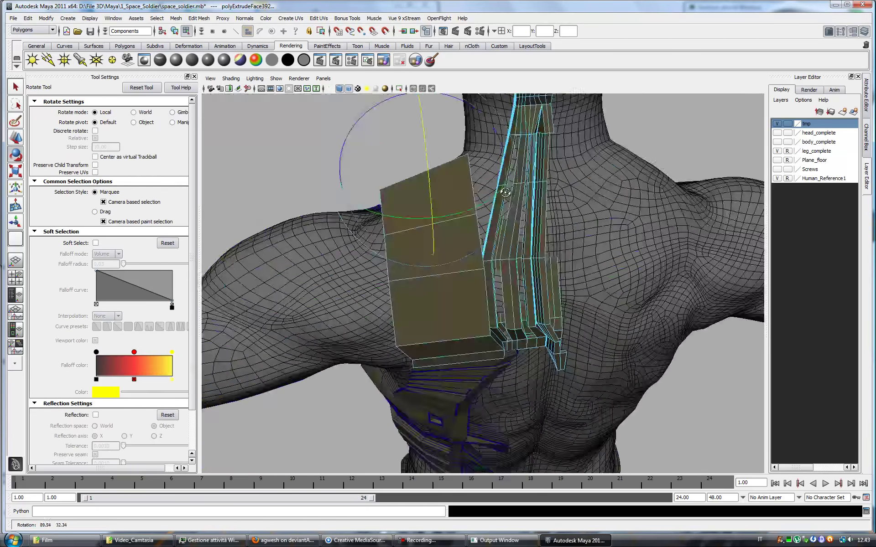
left_click_drag(528, 187, 493, 201, "alt")
Extrude another segment and slide it sideways along the neck
key("w")
key("ctrl+e")
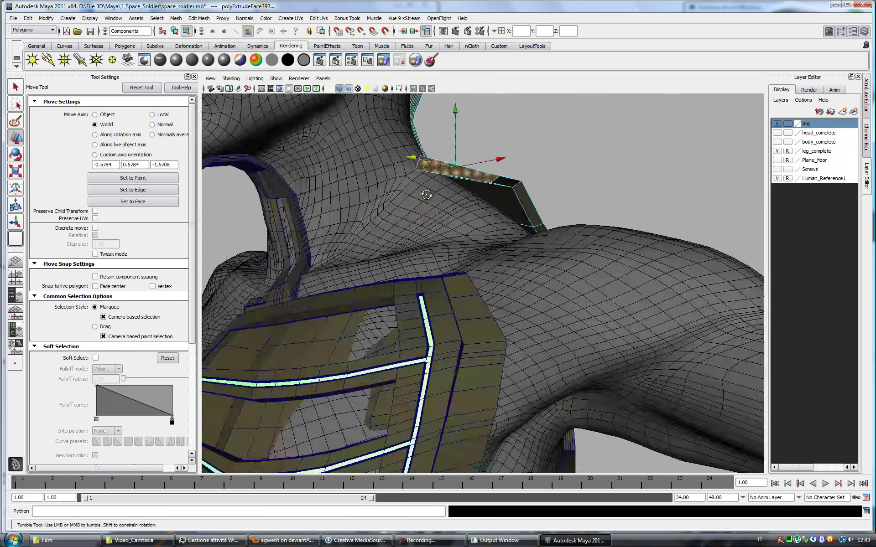
left_click_drag(410, 228, 325, 174, "alt")
key("w")
middle_click_drag(324, 172, 305, 179)
mouse_move(342, 157)
left_mouse_down("alt")
mouse_move(475, 352)
mouse_move(475, 290)
left_mouse_up("alt")
Extrude a further segment, moving and rotating it to follow the collar
key("ctrl+e")
key("w")
left_click_drag(532, 270, 407, 245, "alt")
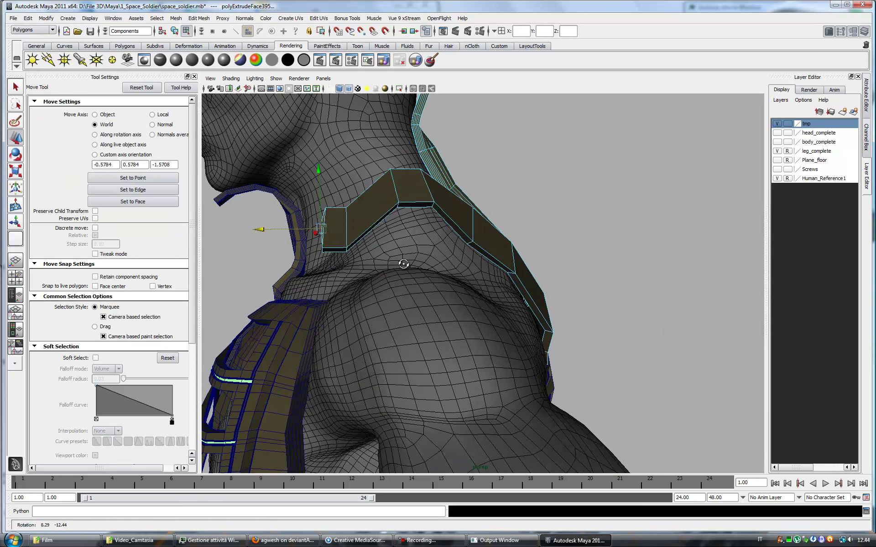
key("e")
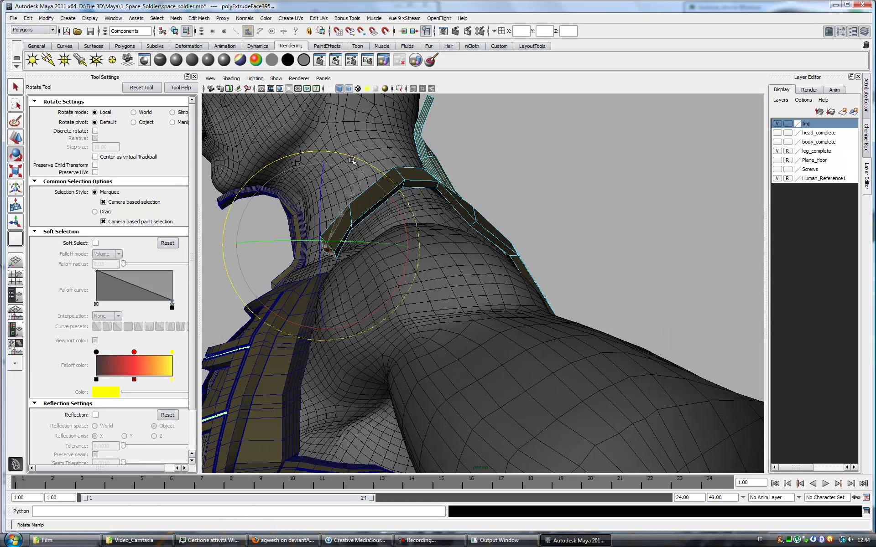
left_click_drag(353, 241, 454, 264, "alt")
key("w")
mouse_move(537, 307)
left_mouse_down("alt")
mouse_move(475, 294)
mouse_move(347, 219)
left_mouse_up("alt")
Extrude one more segment and angle it over the shoulder as a plate
key("ctrl+e")
key("w")
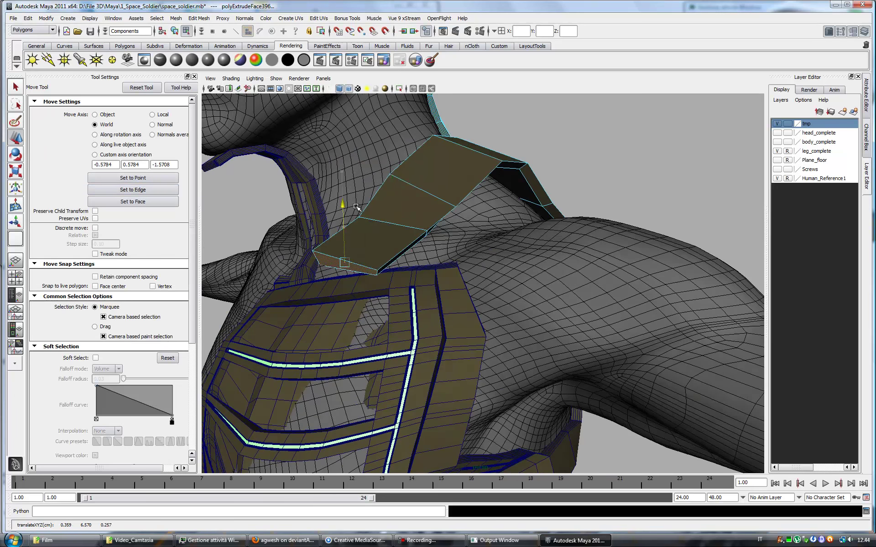
key("e")
left_click_drag(296, 274, 258, 267, "alt")
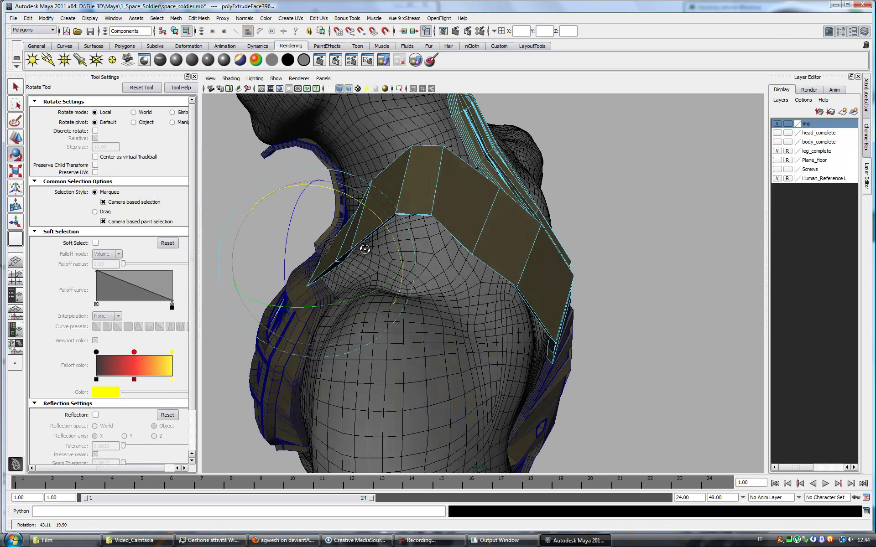
key("w")
Show the Human_Reference1 layer and select a face on the shoulder plate
left_click(777, 179)
mouse_move(456, 274)
left_mouse_down("alt")
mouse_move(540, 362)
mouse_move(606, 209)
mouse_move(557, 185)
mouse_move(528, 260)
mouse_move(536, 317)
mouse_move(553, 111)
left_mouse_up("alt")
left_click(529, 205)
middle_click_drag(554, 112, 411, 347, "alt")
left_click_drag(411, 347, 336, 348, "alt")
right_click_drag(335, 348, 355, 346)
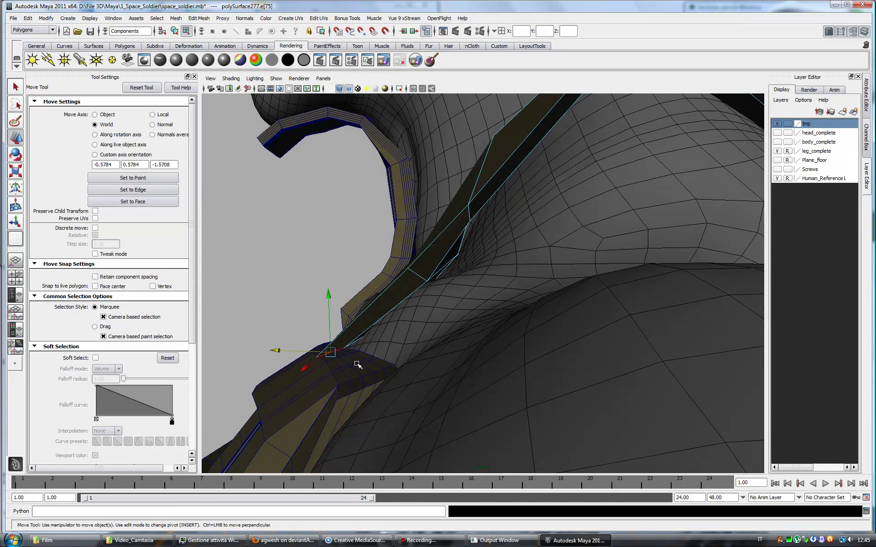
Select face f[37] of the plate and align the Move axis to it
left_click_drag(357, 365, 10, 155, "alt")
left_click_drag(612, 318, 404, 298, "alt")
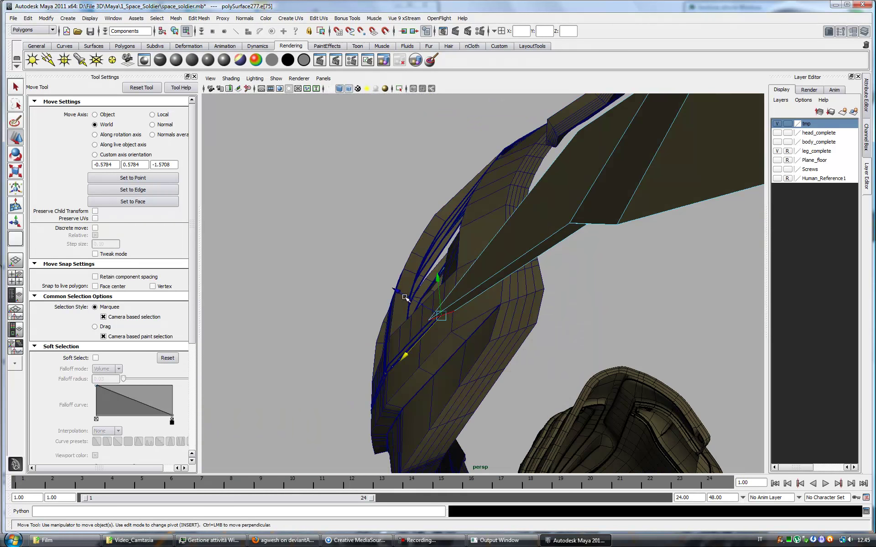
left_click_drag(467, 286, 538, 270, "alt")
right_click_drag(538, 270, 571, 283)
left_click(583, 288)
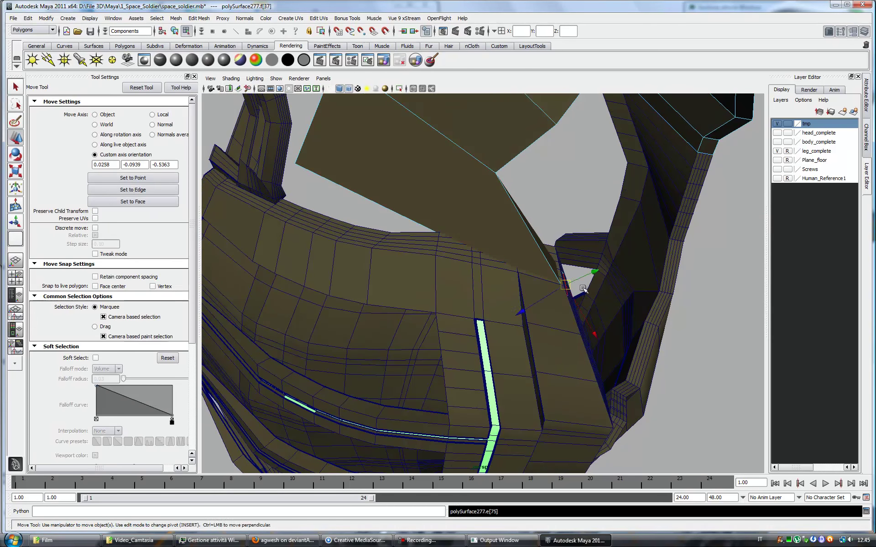
left_click_drag(584, 322, 557, 321, "alt")
left_click(141, 201)
Change the component selection mode and inspect the shoulder plate from several sides
left_click_drag(577, 286, 524, 314, "alt")
scroll(505, 198, "up", 5)
mouse_move(505, 197)
left_mouse_down("alt")
mouse_move(583, 190)
mouse_move(557, 219)
mouse_move(513, 231)
mouse_move(568, 212)
mouse_move(616, 257)
mouse_move(618, 190)
left_mouse_up("alt")
right_click(619, 189)
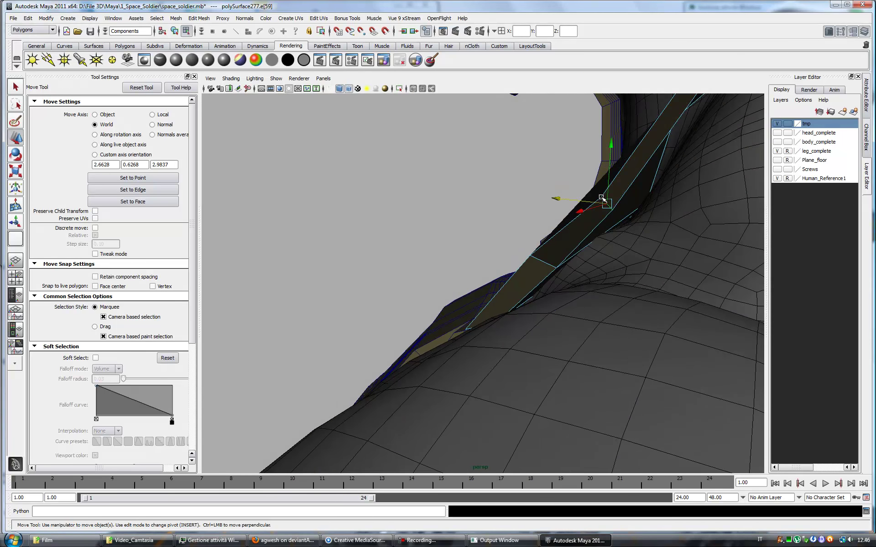
mouse_move(558, 278)
left_mouse_down("alt")
mouse_move(643, 192)
mouse_move(648, 219)
mouse_move(643, 190)
mouse_move(451, 426)
left_mouse_up("alt")
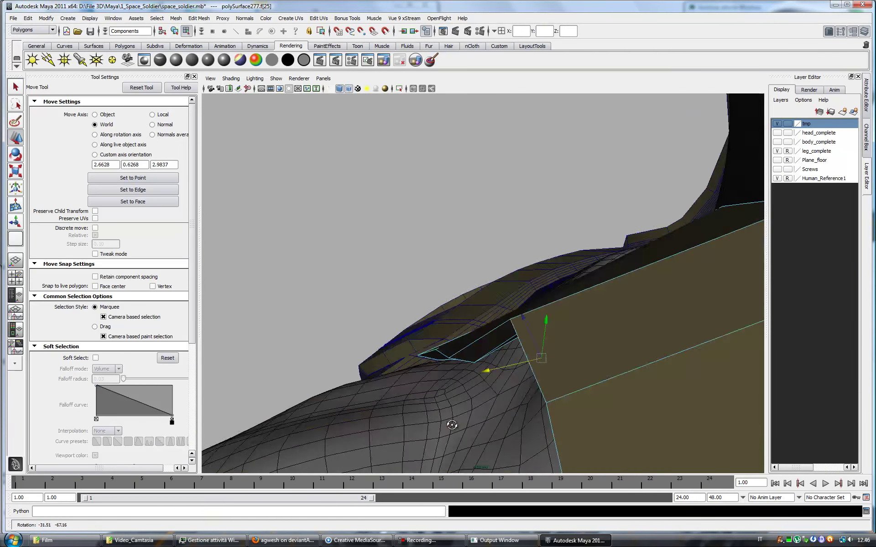
mouse_move(555, 358)
left_mouse_down("alt")
mouse_move(617, 260)
mouse_move(550, 222)
left_mouse_up("alt")
mouse_move(477, 193)
left_mouse_down("alt")
mouse_move(556, 219)
mouse_move(579, 249)
mouse_move(682, 245)
left_mouse_up("alt")
mouse_move(430, 338)
left_mouse_down("alt")
mouse_move(575, 303)
mouse_move(570, 330)
mouse_move(545, 353)
left_mouse_up("alt")
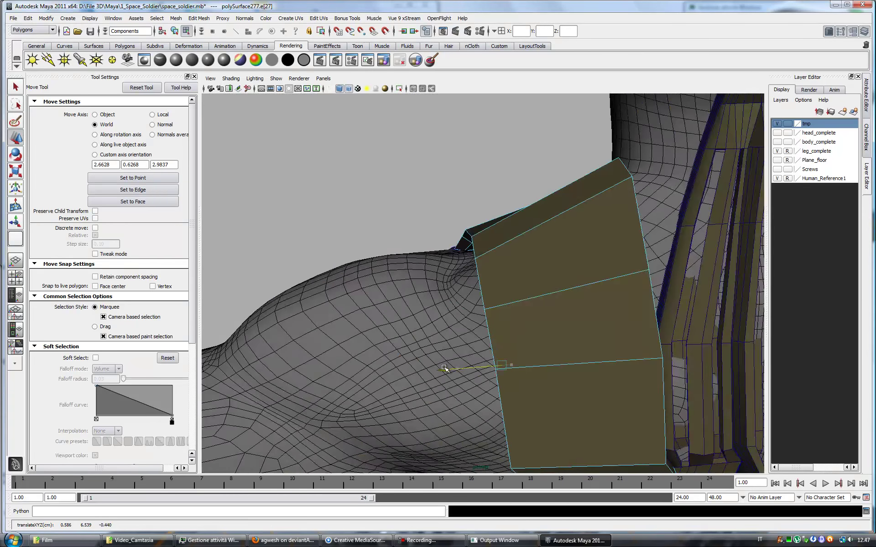
Pick edges of the shoulder plate and align the Move axis to them
mouse_move(443, 368)
left_mouse_down("alt")
mouse_move(633, 342)
mouse_move(532, 349)
mouse_move(433, 283)
left_mouse_up("alt")
left_click(137, 190)
left_click(369, 221)
mouse_move(409, 156)
left_mouse_down("alt")
mouse_move(504, 197)
mouse_move(598, 192)
mouse_move(399, 176)
mouse_move(607, 197)
mouse_move(590, 228)
left_mouse_up("alt")
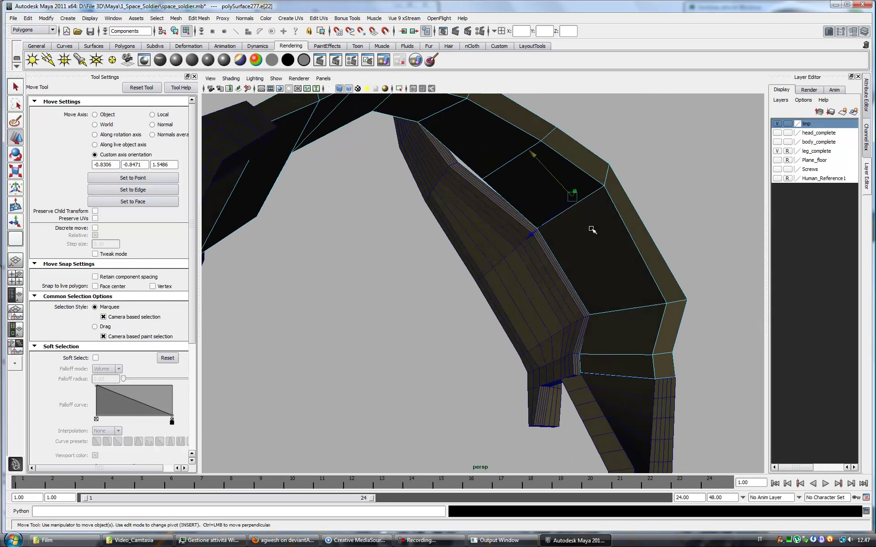
left_click(133, 190)
mouse_move(606, 195)
left_mouse_down("alt")
mouse_move(701, 206)
mouse_move(547, 213)
left_mouse_up("alt")
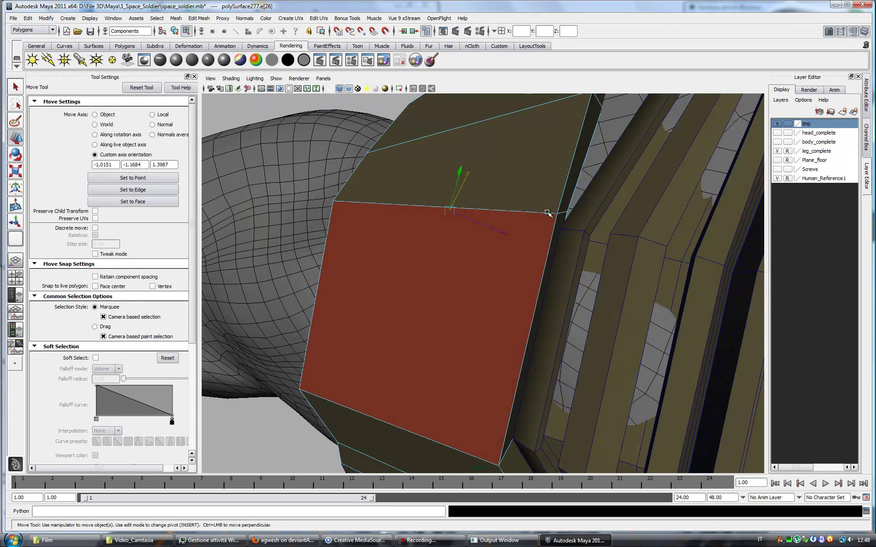
mouse_move(439, 174)
left_mouse_down("alt")
mouse_move(621, 246)
mouse_move(675, 244)
left_mouse_up("alt")
left_click(593, 205)
mouse_move(499, 153)
left_mouse_down("alt")
mouse_move(590, 202)
mouse_move(502, 228)
mouse_move(566, 242)
mouse_move(588, 356)
mouse_move(645, 411)
mouse_move(450, 312)
left_mouse_up("alt")
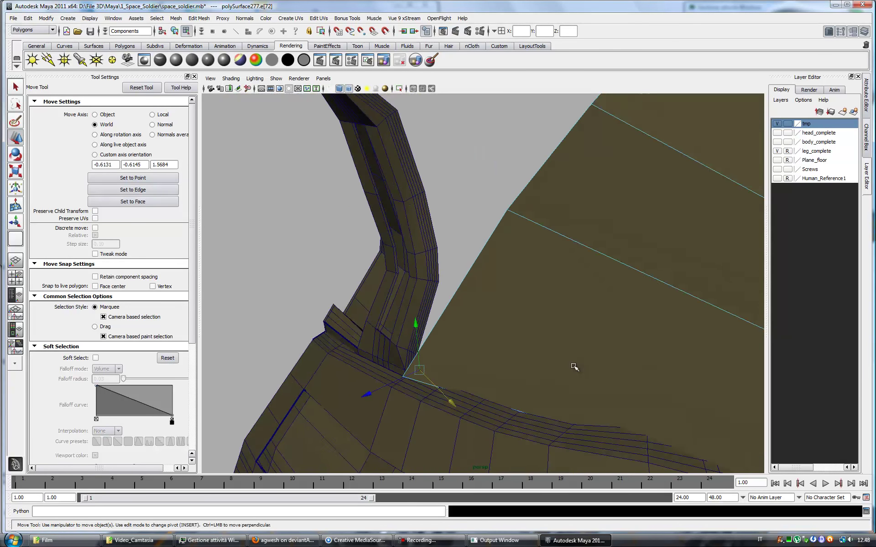
Align the Move axis along an edge and select the plate's corner vertex
mouse_move(580, 229)
left_mouse_down("alt")
mouse_move(289, 375)
mouse_move(470, 319)
mouse_move(502, 364)
mouse_move(395, 309)
left_mouse_up("alt")
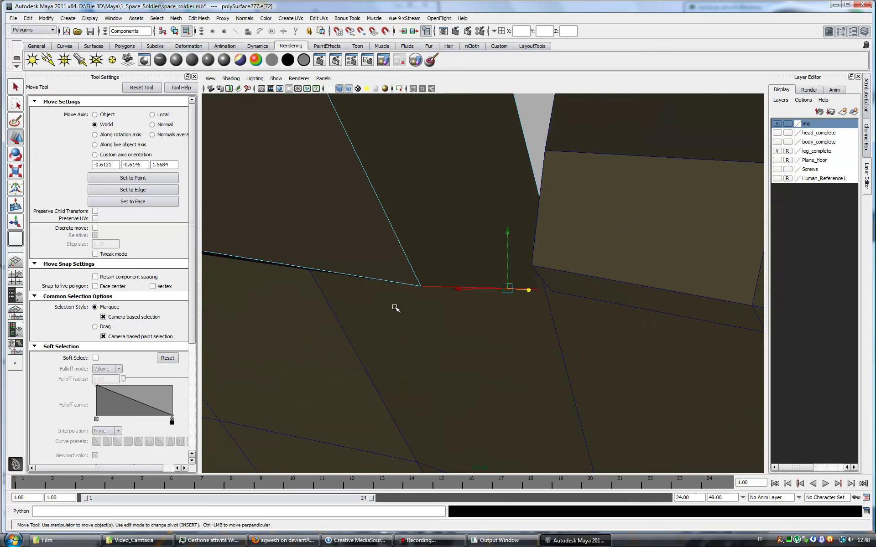
left_click(127, 188)
right_click_drag(389, 224, 418, 235)
left_click(373, 186)
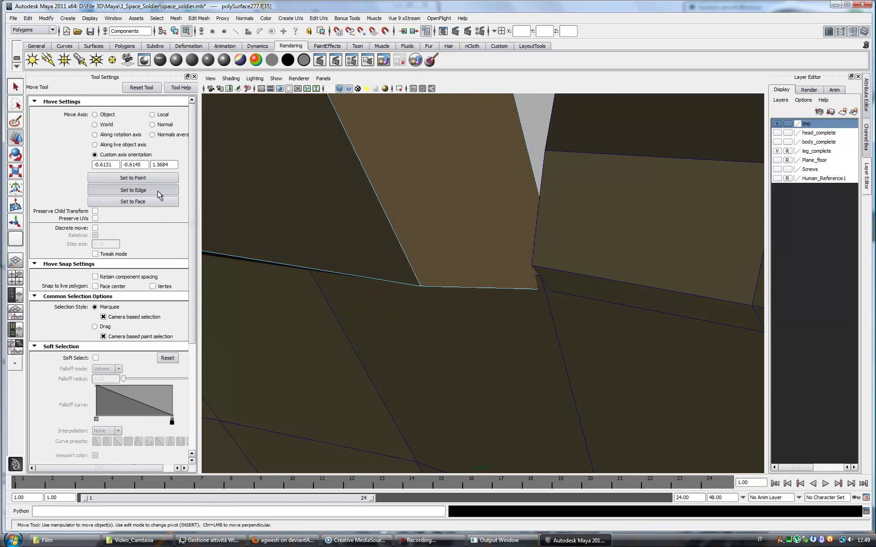
left_click_drag(372, 187, 454, 217, "alt")
right_click_drag(508, 272, 452, 303, "alt")
left_click_drag(452, 302, 430, 323, "alt")
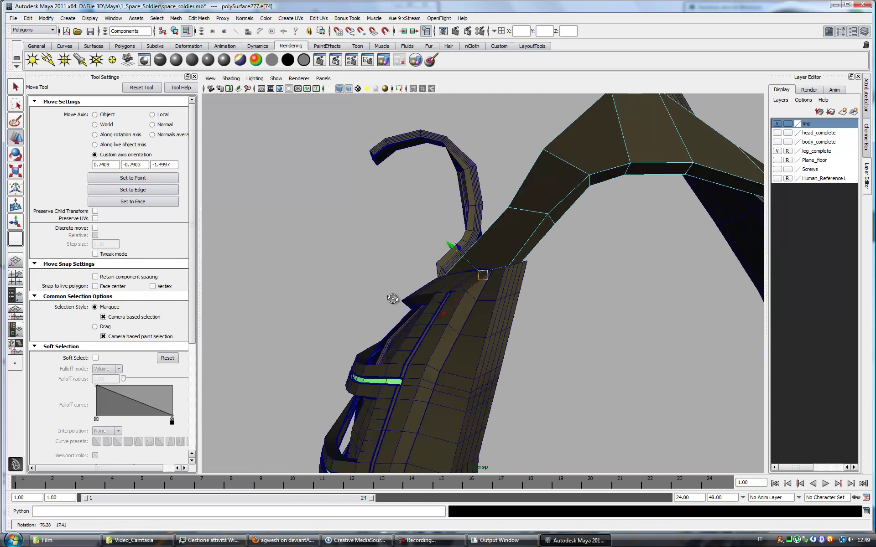
right_click_drag(430, 322, 483, 329, "alt")
left_click(508, 292)
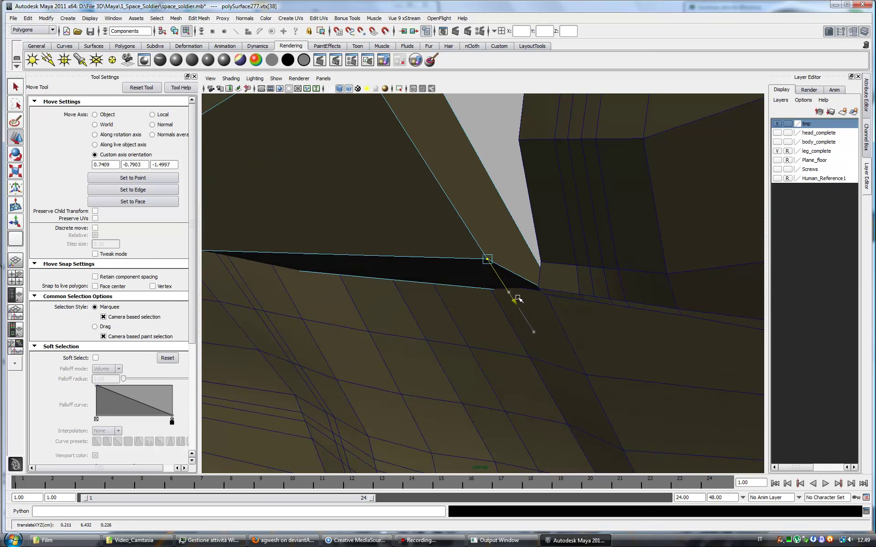
right_click_drag(519, 301, 473, 301, "alt")
mouse_move(473, 301)
left_mouse_down("alt")
mouse_move(511, 334)
mouse_move(442, 308)
left_mouse_up("alt")
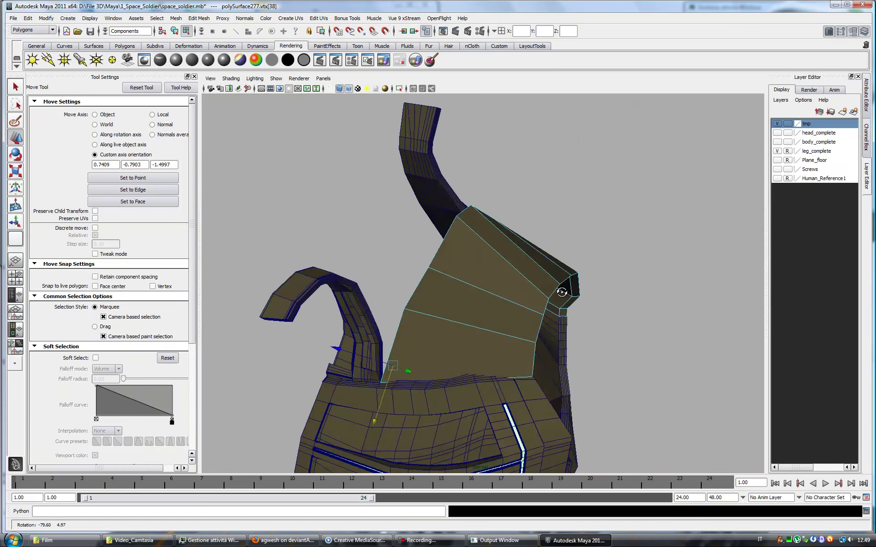
Insert an edge loop across the shoulder plate and show Human_Reference1
left_click(199, 18)
left_click(215, 86)
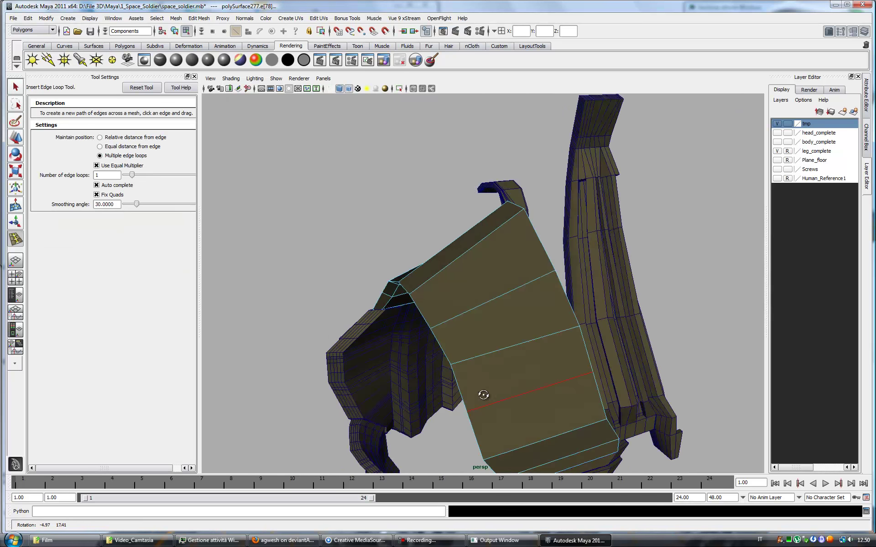
key("q")
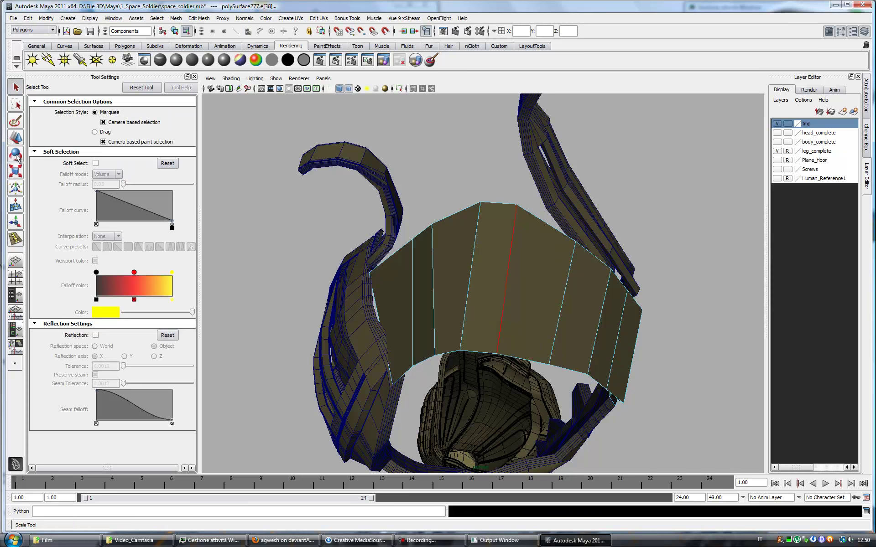
key("w")
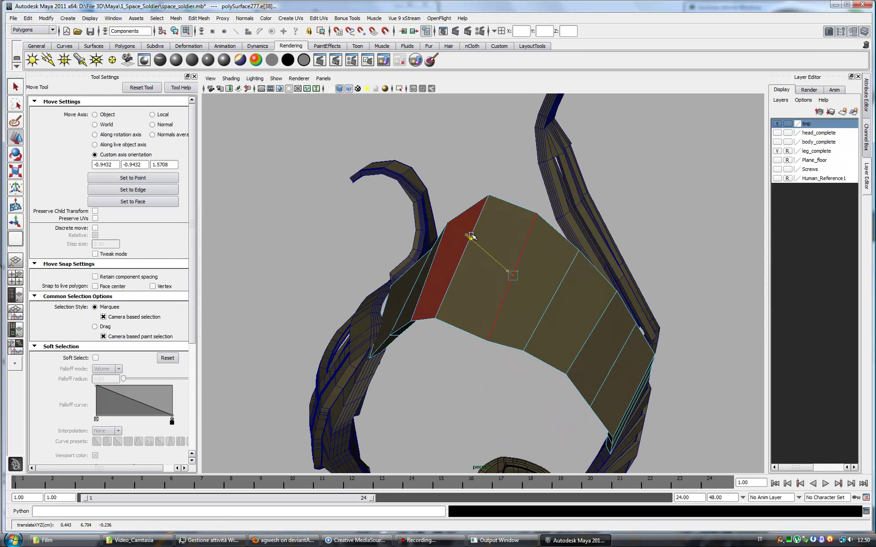
left_click(777, 179)
Align the Move axis and select collar edge e[67]
left_click_drag(683, 237, 501, 277, "alt")
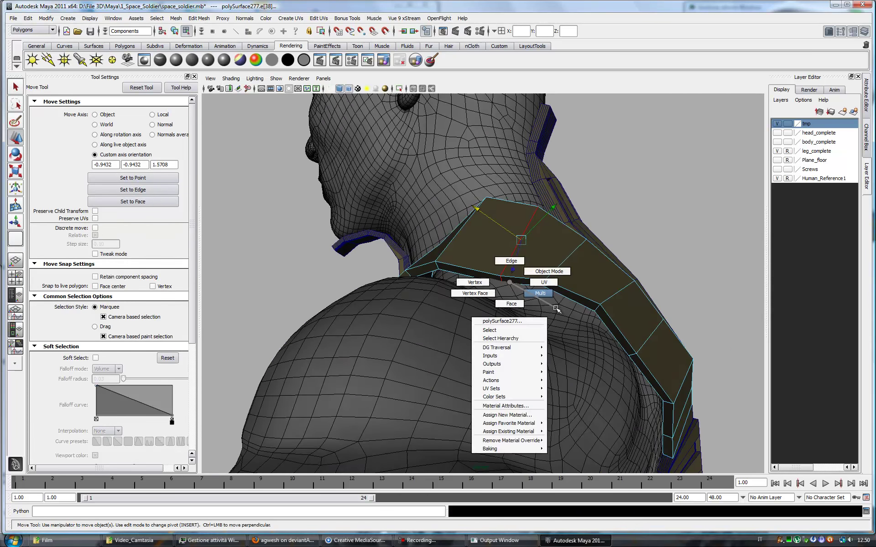
left_click_drag(556, 309, 516, 277, "alt")
mouse_move(270, 170)
left_mouse_down("alt")
mouse_move(465, 272)
mouse_move(355, 249)
mouse_move(462, 301)
left_mouse_up("alt")
left_click(354, 249)
mouse_move(396, 387)
left_mouse_down("alt")
mouse_move(463, 274)
mouse_move(447, 271)
left_mouse_up("alt")
mouse_move(383, 418)
left_mouse_down("alt")
mouse_move(458, 407)
mouse_move(424, 351)
mouse_move(452, 299)
mouse_move(524, 255)
left_mouse_up("alt")
left_click(425, 352)
Zoom in on the collar junction and select the adjacent plate edge
mouse_move(707, 237)
left_mouse_down("alt")
mouse_move(547, 283)
mouse_move(571, 274)
left_mouse_up("alt")
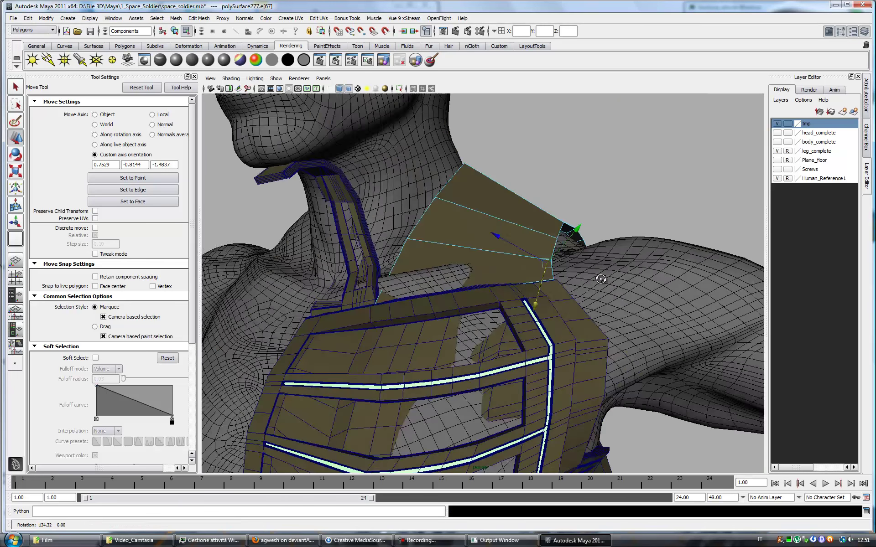
scroll(570, 273, "up", 3)
middle_click_drag(570, 274, 565, 286, "alt")
mouse_move(564, 286)
left_mouse_down("alt")
mouse_move(463, 254)
mouse_move(525, 260)
mouse_move(503, 272)
left_mouse_up("alt")
scroll(503, 272, "up", 3)
left_click(369, 263)
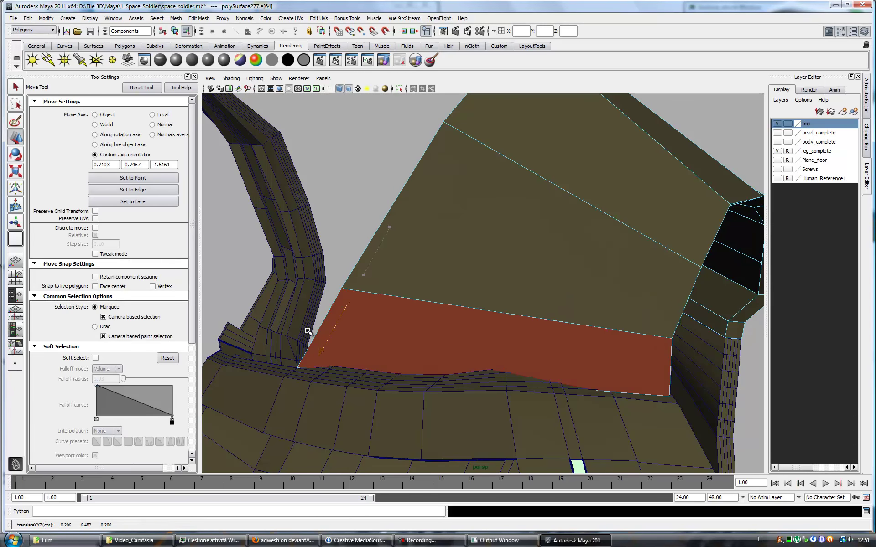
Move the plate edge flush against the collar and check it from several angles
left_click_drag(305, 339, 584, 284, "alt")
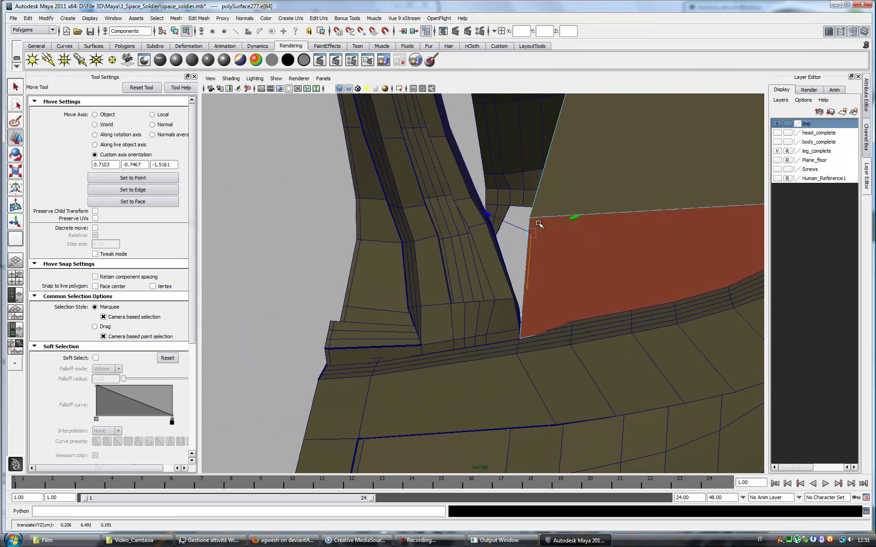
left_click_drag(556, 235, 499, 237, "alt")
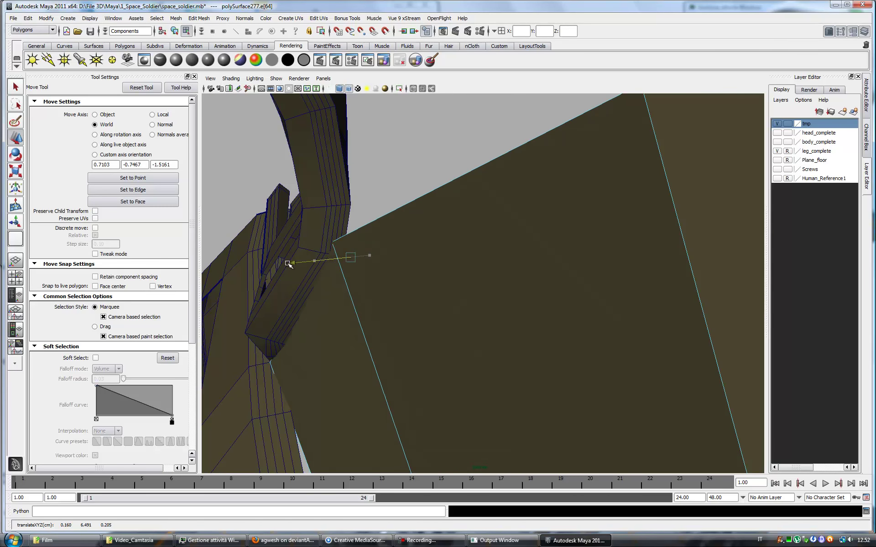
mouse_move(331, 308)
left_mouse_down("alt")
mouse_move(551, 293)
mouse_move(525, 155)
left_mouse_up("alt")
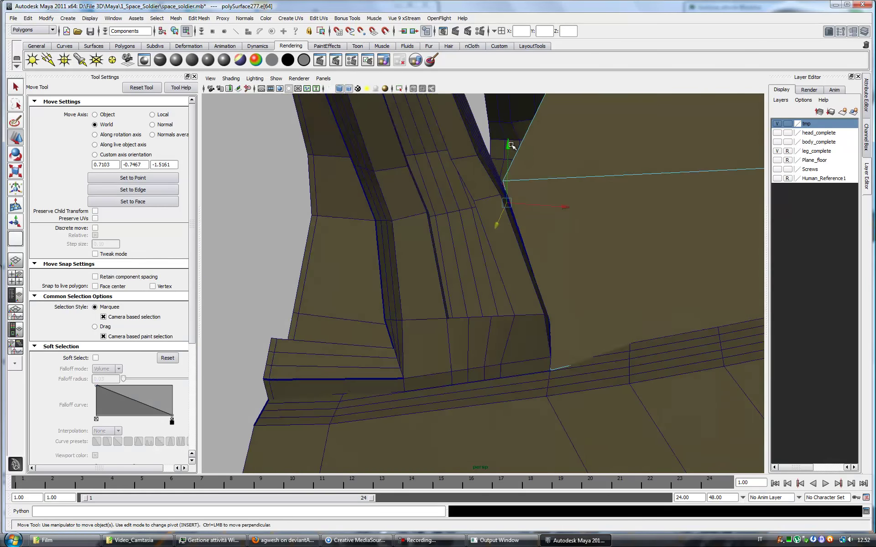
mouse_move(574, 222)
left_mouse_down("alt")
mouse_move(323, 249)
mouse_move(378, 262)
mouse_move(517, 227)
left_mouse_up("alt")
mouse_move(460, 156)
left_mouse_down("alt")
mouse_move(473, 294)
mouse_move(454, 250)
mouse_move(420, 314)
left_mouse_up("alt")
key("f")
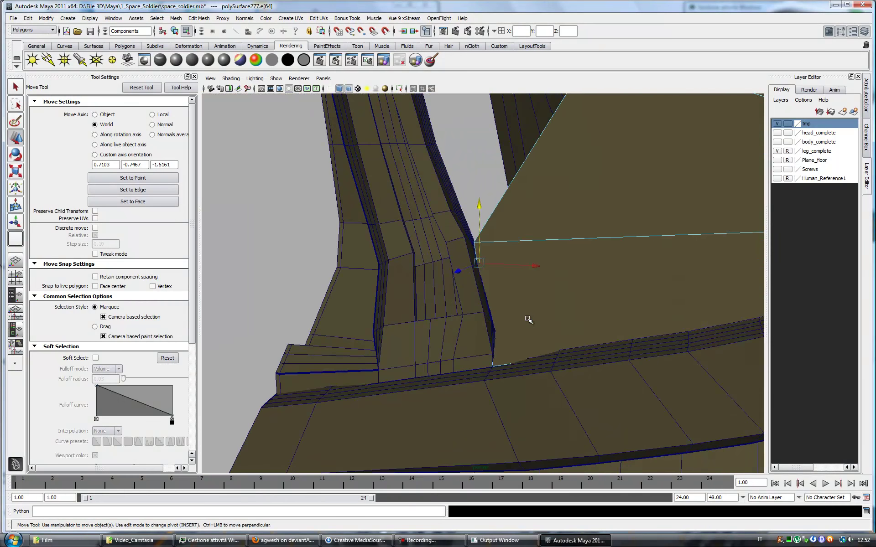
left_click_drag(593, 342, 450, 322, "alt")
Insert an edge loop along the plate's lower strip and inspect the new edge
left_click(198, 18)
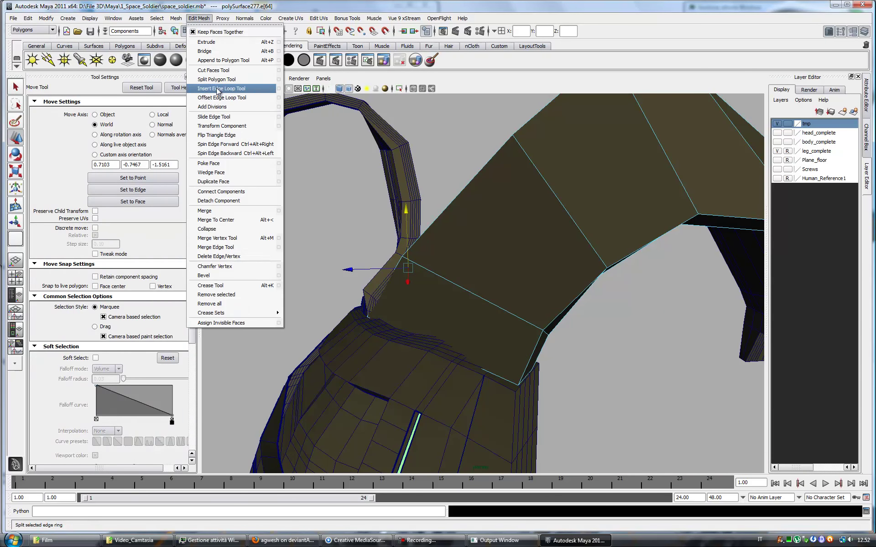
left_click(215, 86)
left_click_drag(375, 288, 629, 314, "alt")
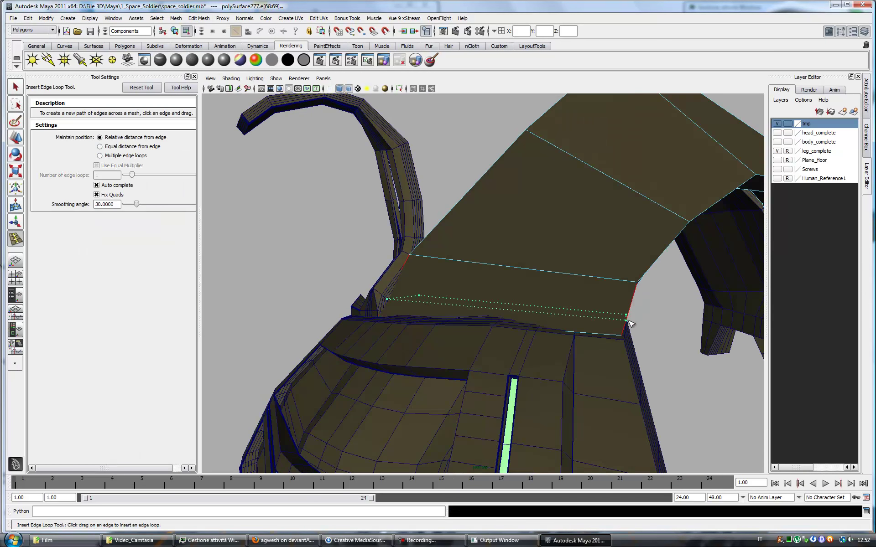
left_click_drag(714, 299, 630, 329, "alt")
key("q")
right_click_drag(492, 372, 509, 433)
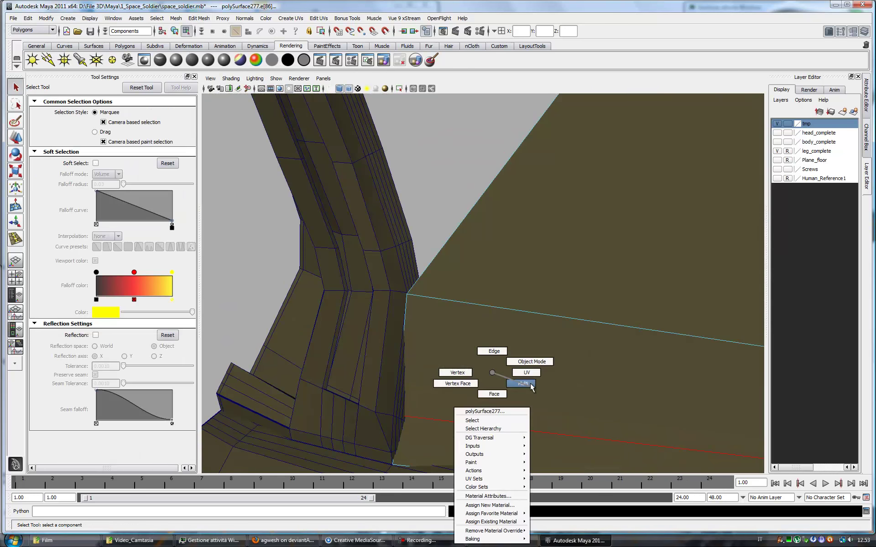
mouse_move(504, 416)
left_mouse_down("alt")
mouse_move(665, 303)
mouse_move(292, 332)
left_mouse_up("alt")
key("w")
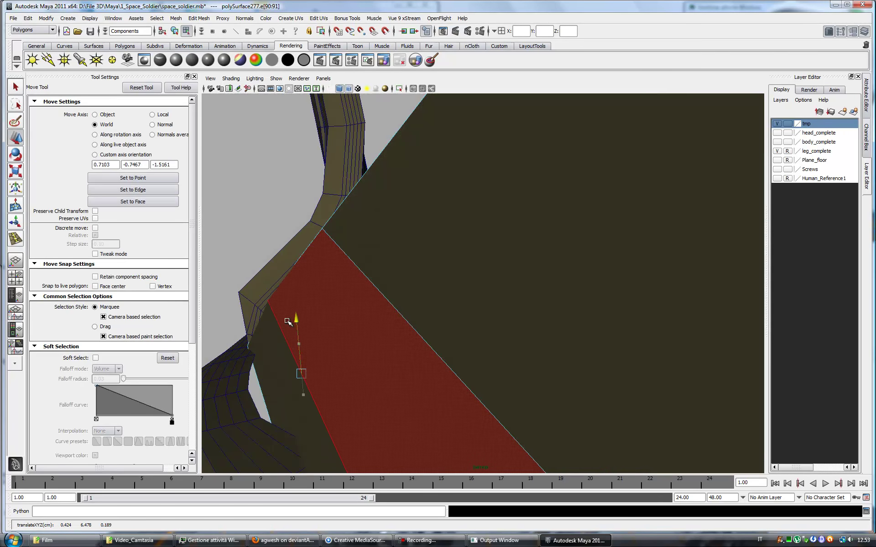
mouse_move(237, 366)
left_mouse_down("alt")
mouse_move(476, 368)
mouse_move(688, 315)
left_mouse_up("alt")
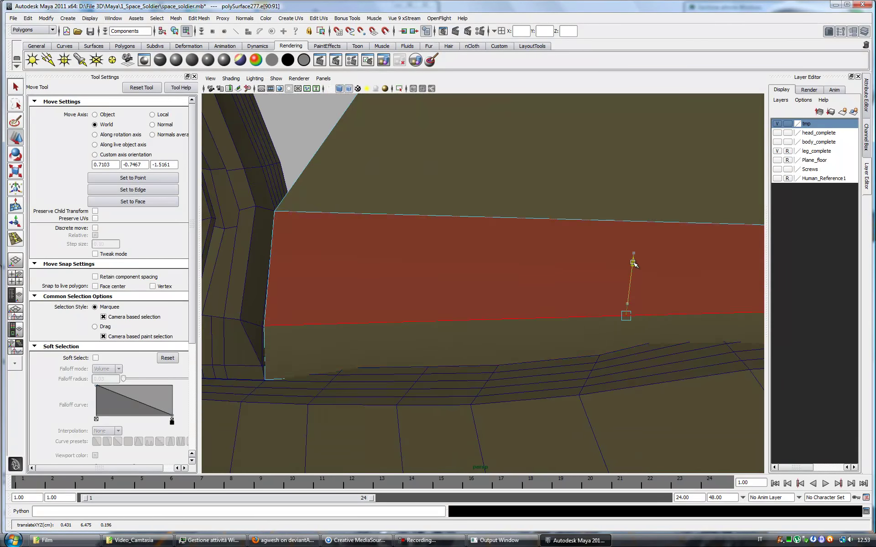
left_click_drag(634, 260, 646, 333, "alt")
mouse_move(225, 365)
left_mouse_down("alt")
mouse_move(415, 318)
mouse_move(753, 275)
mouse_move(735, 186)
mouse_move(625, 226)
mouse_move(635, 260)
mouse_move(698, 260)
mouse_move(629, 260)
mouse_move(616, 301)
left_mouse_up("alt")
mouse_move(553, 338)
left_mouse_down("alt")
mouse_move(720, 483)
mouse_move(501, 321)
mouse_move(450, 324)
mouse_move(495, 344)
mouse_move(470, 318)
mouse_move(521, 333)
mouse_move(475, 309)
mouse_move(664, 356)
mouse_move(228, 157)
left_mouse_up("alt")
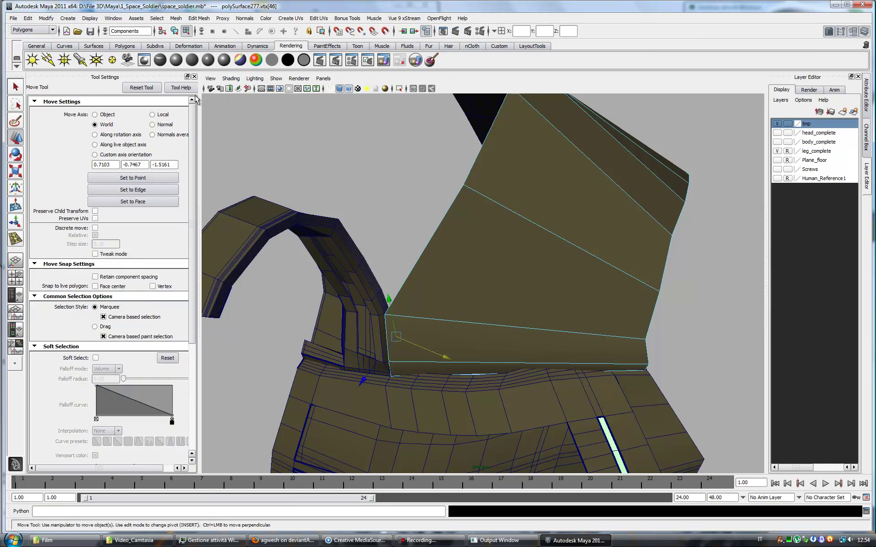
Insert another edge loop across the plate and select one of its edges
left_click(199, 18)
left_click(219, 93)
key("q")
left_click_drag(588, 290, 413, 367, "alt")
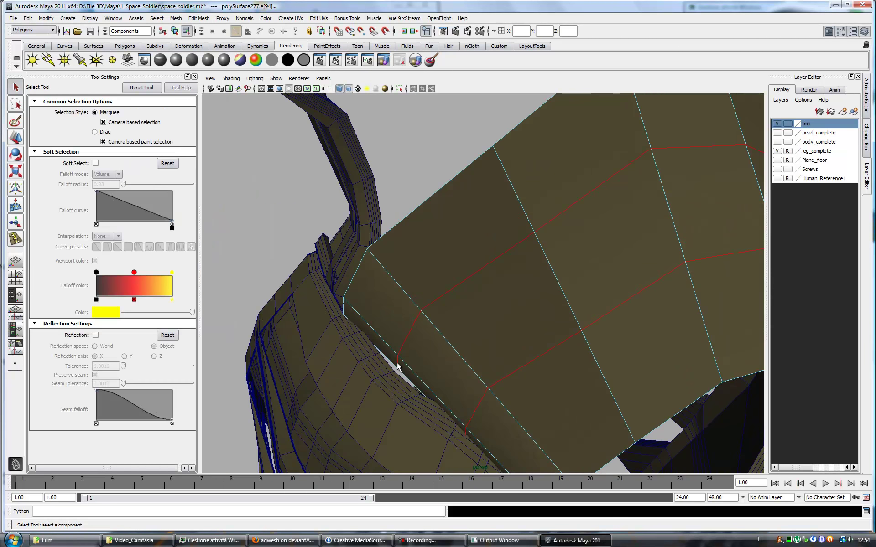
right_click(473, 346)
left_click_drag(473, 347, 494, 361, "alt")
mouse_move(447, 331)
left_mouse_down("alt")
mouse_move(459, 330)
mouse_move(303, 323)
mouse_move(333, 289)
mouse_move(525, 426)
mouse_move(319, 398)
left_mouse_up("alt")
key("w")
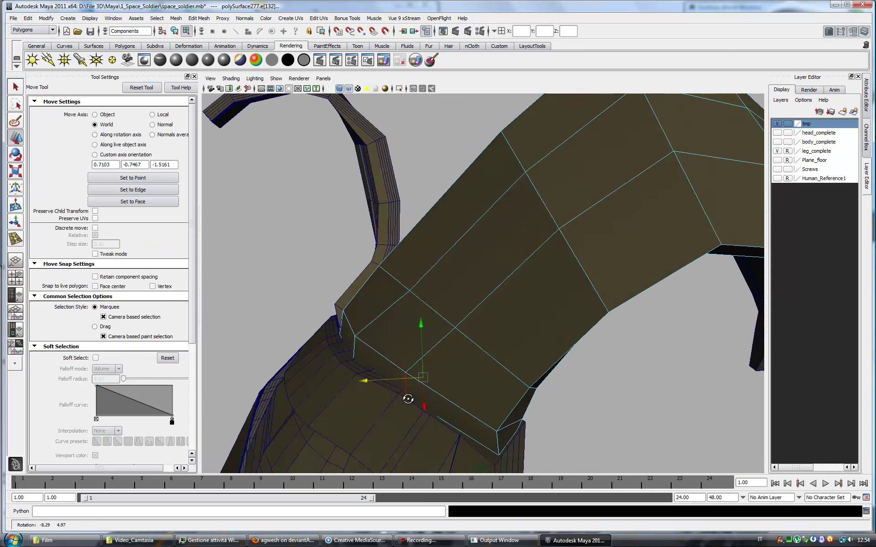
Select and reposition components along the plate's upper rim
left_click_drag(408, 399, 541, 418, "alt")
mouse_move(465, 363)
left_mouse_down("alt")
mouse_move(450, 235)
mouse_move(560, 206)
left_mouse_up("alt")
left_click(450, 234)
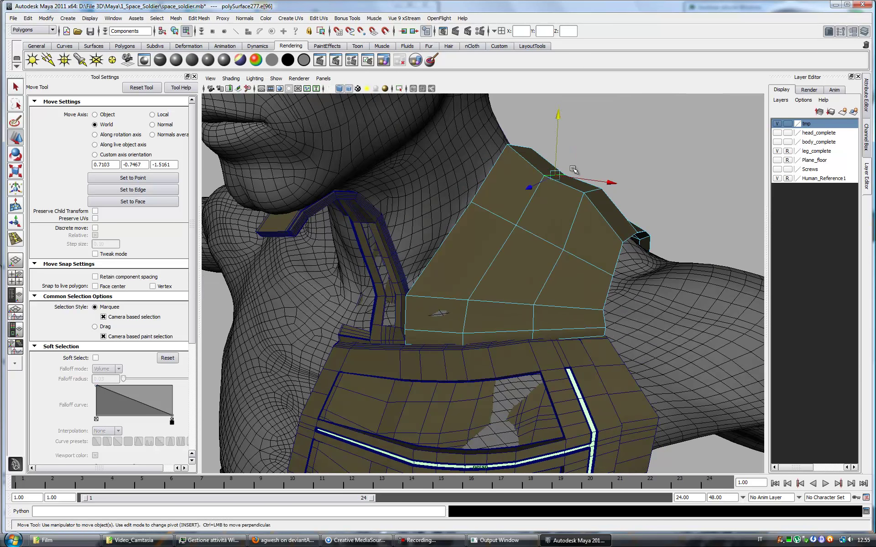
mouse_move(557, 109)
left_mouse_down("alt")
mouse_move(587, 215)
mouse_move(479, 174)
mouse_move(667, 227)
left_mouse_up("alt")
left_click(586, 215)
left_click(666, 227)
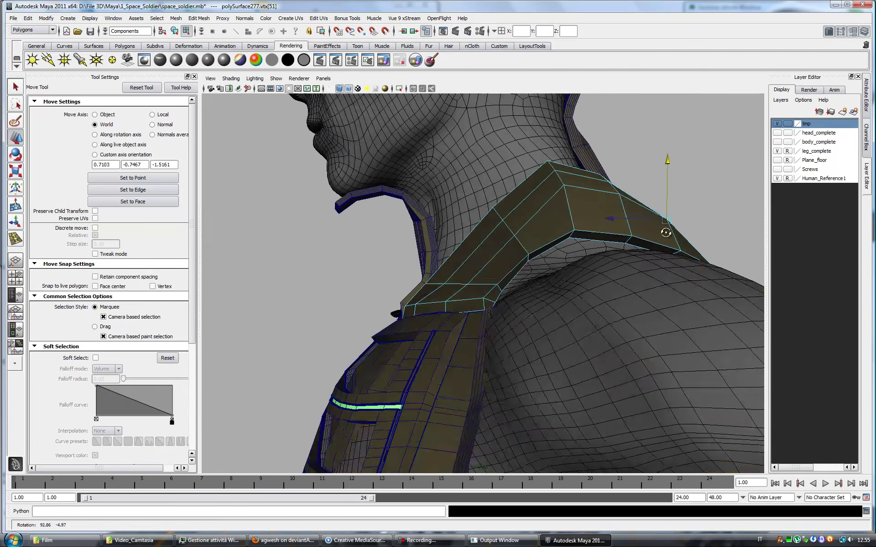
mouse_move(667, 167)
left_mouse_down("alt")
mouse_move(506, 215)
mouse_move(507, 291)
mouse_move(573, 342)
mouse_move(525, 319)
mouse_move(529, 336)
left_mouse_up("alt")
left_click(506, 214)
Add a third edge loop across the plate and select a face
left_click(199, 18)
left_click(210, 87)
mouse_move(557, 307)
left_mouse_down("alt")
mouse_move(515, 346)
mouse_move(577, 266)
mouse_move(562, 246)
left_mouse_up("alt")
key("q")
left_click(477, 332)
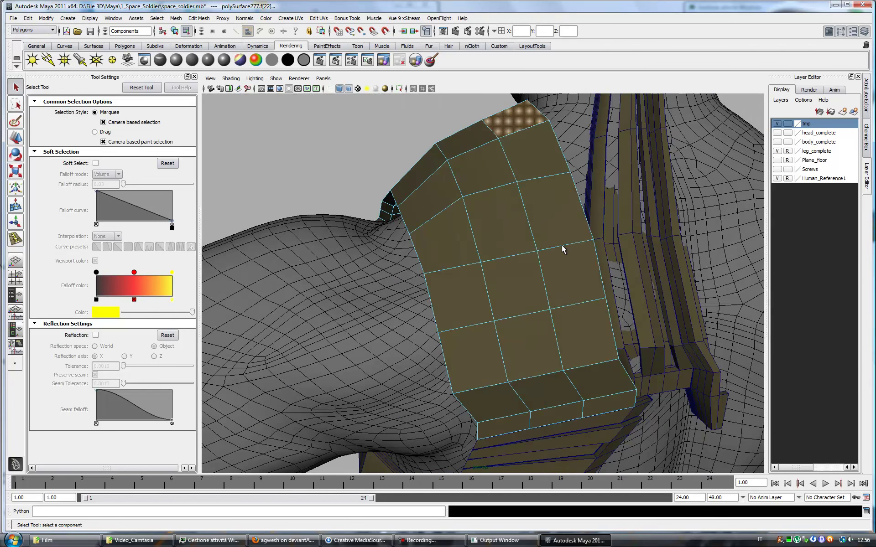
Select the shoulder plate's panel faces and extrude them
left_click_drag(605, 377, 662, 323, "alt")
left_click_drag(538, 197, 398, 216, "alt")
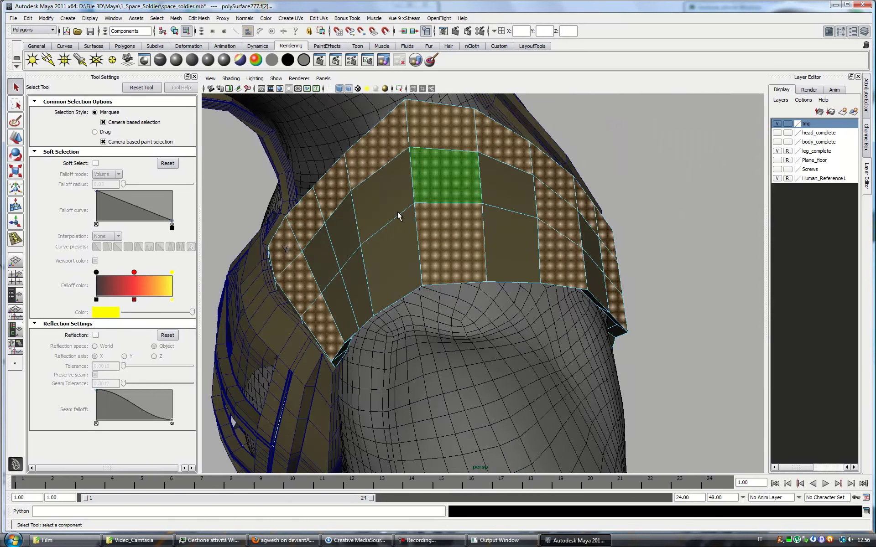
mouse_move(576, 273)
left_mouse_down("alt")
mouse_move(453, 248)
mouse_move(584, 385)
mouse_move(606, 348)
mouse_move(679, 377)
mouse_move(553, 303)
mouse_move(516, 328)
left_mouse_up("alt")
key("ctrl+e")
key("f")
Insert an edge loop around the plate's rim and pull it down over the shoulder
left_click(199, 19)
left_click(219, 96)
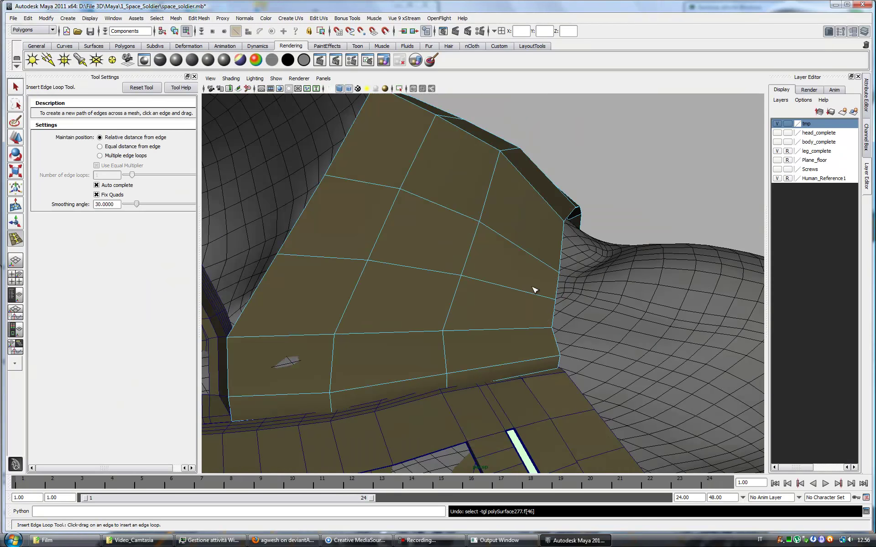
mouse_move(523, 296)
left_mouse_down("alt")
mouse_move(249, 297)
mouse_move(372, 307)
left_mouse_up("alt")
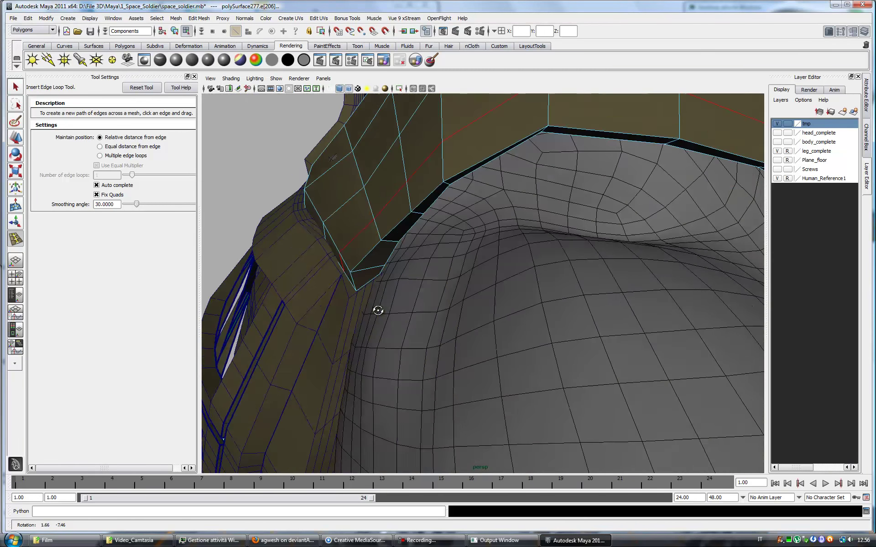
right_click_drag(354, 249, 357, 273)
mouse_move(354, 269)
left_mouse_down("alt")
mouse_move(407, 249)
mouse_move(427, 258)
mouse_move(347, 273)
mouse_move(336, 289)
left_mouse_up("alt")
left_click(407, 249)
key("w")
left_click_drag(427, 283, 367, 283)
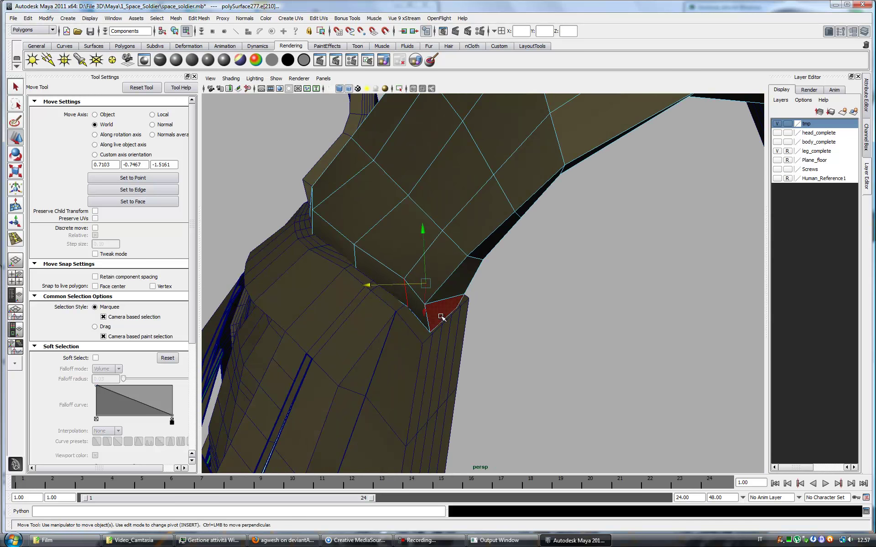
Adjust the rim edge with move handles aligned to the plate edge, then reset to world axes
left_click_drag(440, 316, 393, 330, "alt")
left_click_drag(450, 293, 524, 313, "alt")
left_click(381, 212)
mouse_move(394, 235)
left_mouse_down("alt")
mouse_move(464, 333)
mouse_move(314, 251)
left_mouse_up("alt")
mouse_move(379, 274)
left_mouse_down("alt")
mouse_move(417, 255)
mouse_move(438, 283)
left_mouse_up("alt")
Select faces at the plate's lower corner and along the arch
left_click(199, 18)
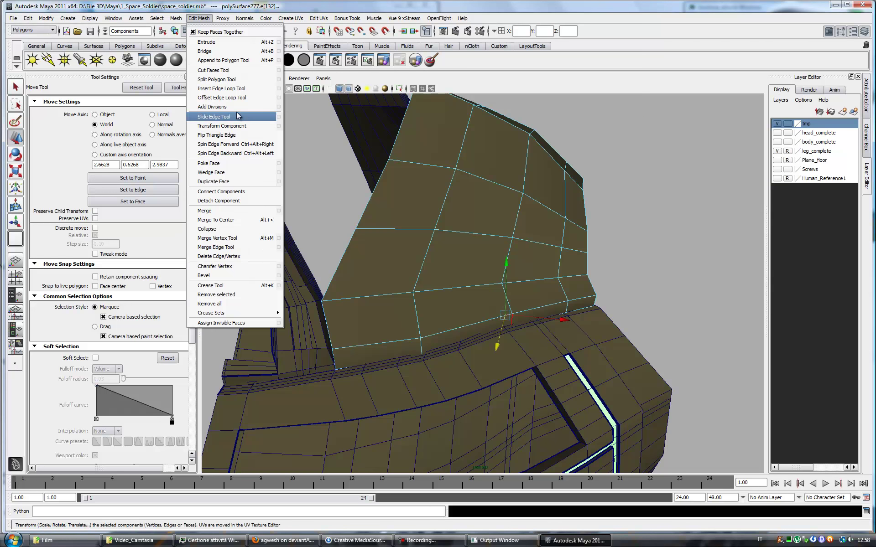
left_click(221, 89)
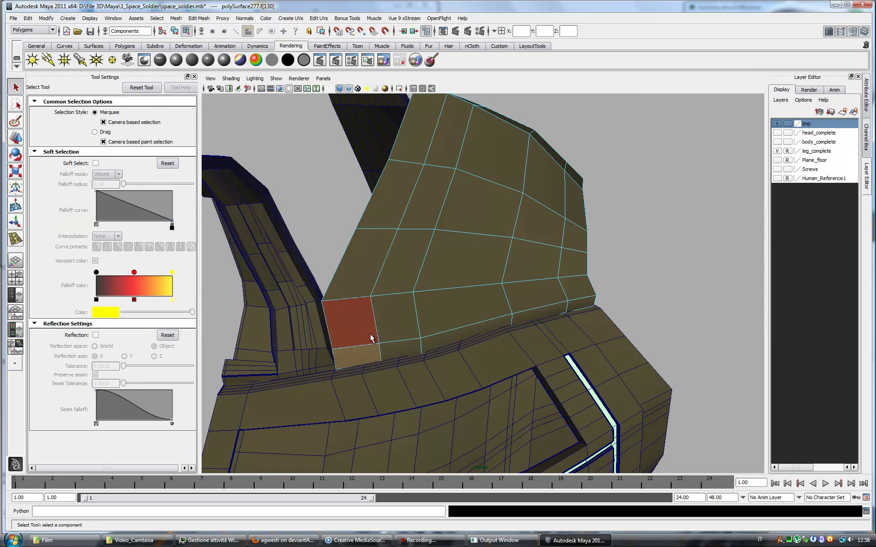
mouse_move(543, 228)
left_mouse_down("alt")
mouse_move(479, 248)
mouse_move(474, 327)
left_mouse_up("alt")
mouse_move(644, 324)
left_mouse_down("alt")
mouse_move(463, 401)
mouse_move(532, 368)
mouse_move(566, 319)
mouse_move(521, 239)
left_mouse_up("alt")
key("q")
mouse_move(637, 292)
left_mouse_down("alt")
mouse_move(477, 264)
mouse_move(530, 279)
mouse_move(530, 305)
mouse_move(567, 293)
mouse_move(745, 336)
mouse_move(706, 347)
mouse_move(747, 389)
mouse_move(552, 327)
left_mouse_up("alt")
Extrude the selected arch faces and preview the plate smoothed
key("t")
key("3")
key("q")
Weld two stray vertices into their neighbours with the Merge Vertex Tool
left_click(198, 18)
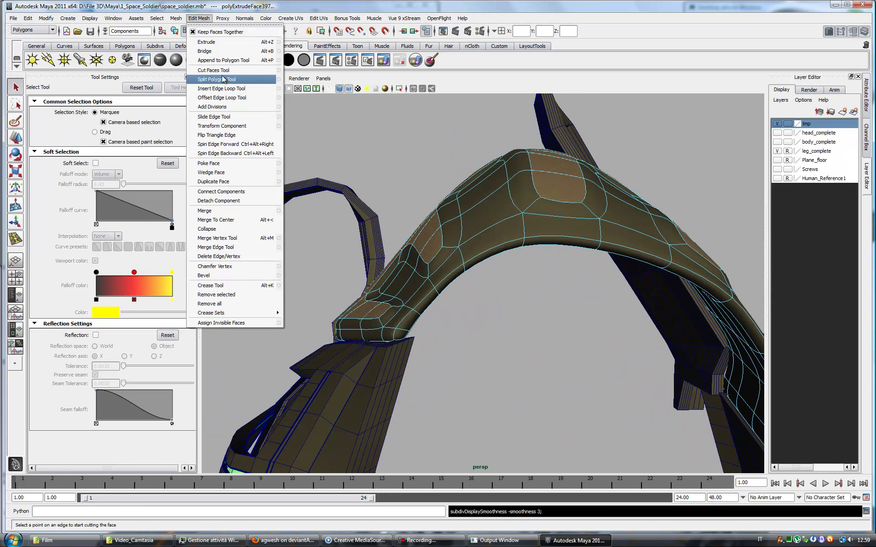
left_click(217, 238)
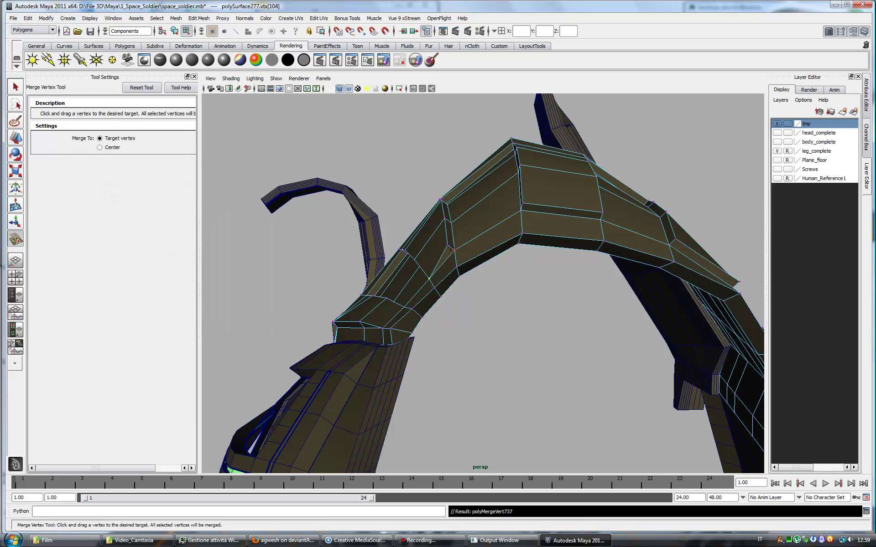
mouse_move(694, 250)
left_mouse_down("alt")
mouse_move(548, 228)
mouse_move(520, 210)
mouse_move(410, 237)
mouse_move(457, 256)
left_mouse_up("alt")
left_click_drag(484, 228, 444, 255)
key("q")
Crease the edges around the plate's panels with the Crease Tool
key("F8")
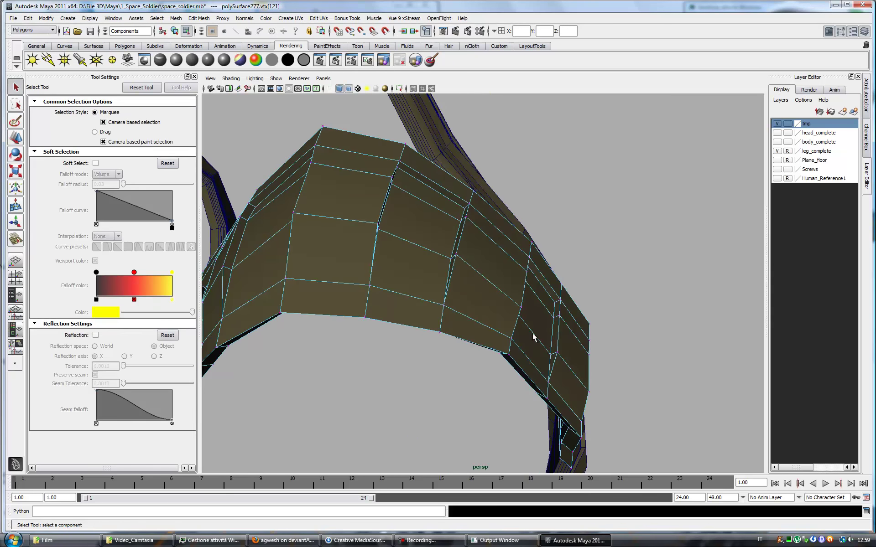
left_click_drag(532, 333, 497, 320, "alt")
left_click(199, 18)
left_click(214, 211)
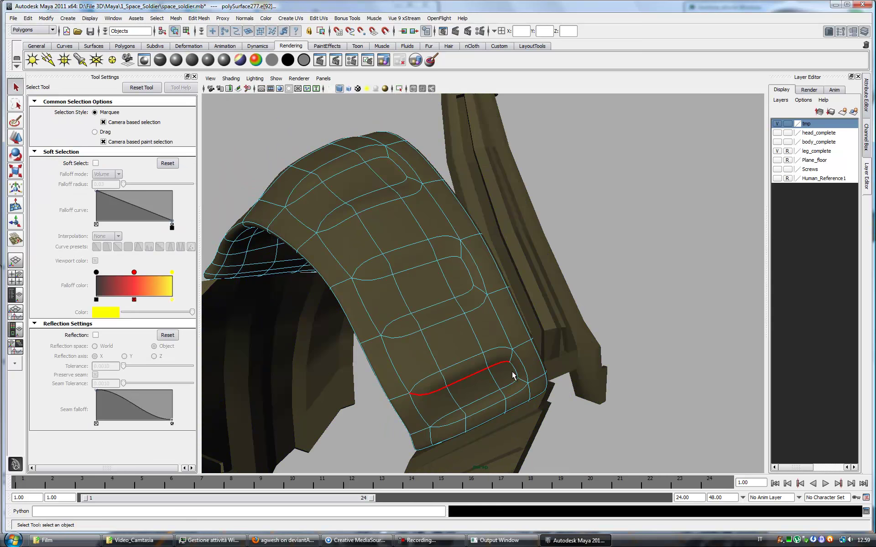
left_click_drag(448, 267, 441, 288, "alt")
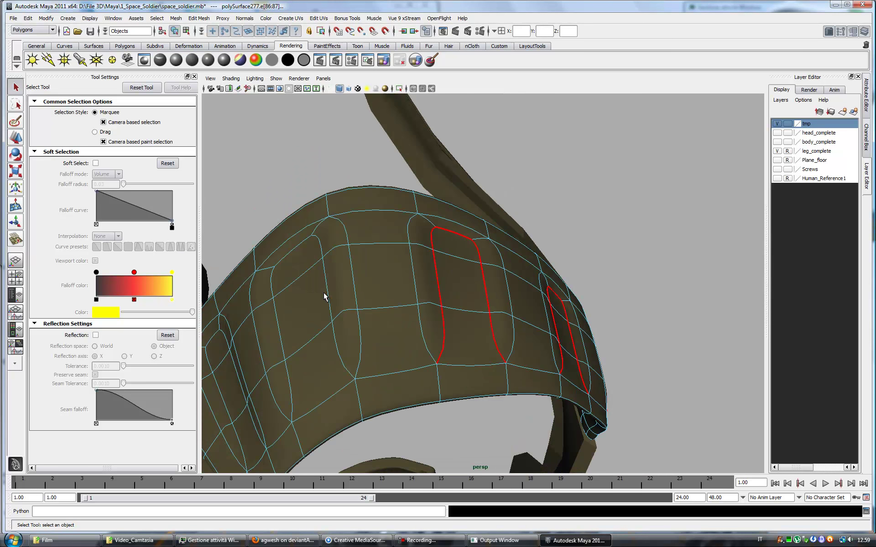
mouse_move(354, 350)
left_mouse_down("alt")
mouse_move(465, 270)
mouse_move(518, 274)
mouse_move(551, 332)
left_mouse_up("alt")
left_click(199, 19)
left_click(214, 293)
Frame the model and zoom in close on the curved arch piece
key("q")
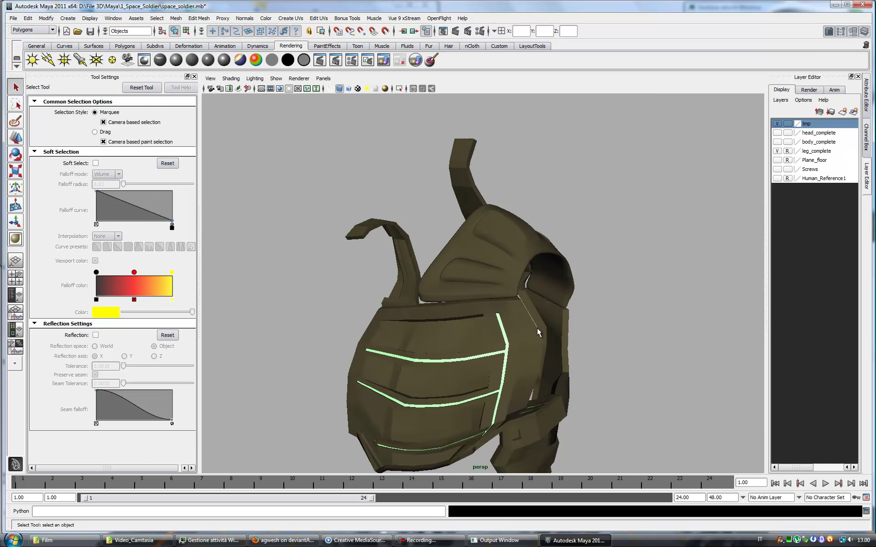
right_click_drag(565, 332, 600, 366, "alt")
left_click_drag(601, 366, 423, 300, "alt")
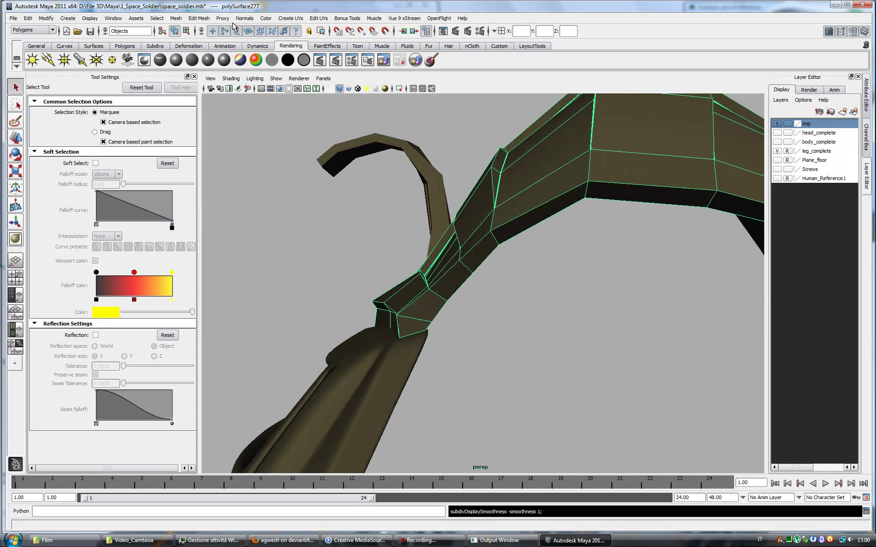
left_click(209, 21)
left_click(223, 87)
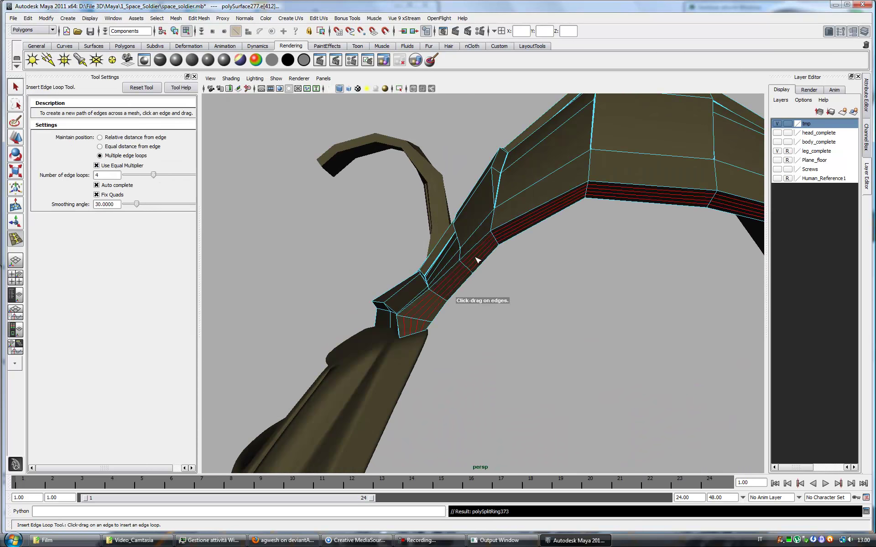
key("q")
Sharpen the crease on the red edge of the arch
scroll(502, 287, "up", 3)
scroll(528, 307, "up", 3)
right_click(477, 296)
left_click(199, 18)
left_click(215, 292)
middle_click_drag(456, 269, 491, 269)
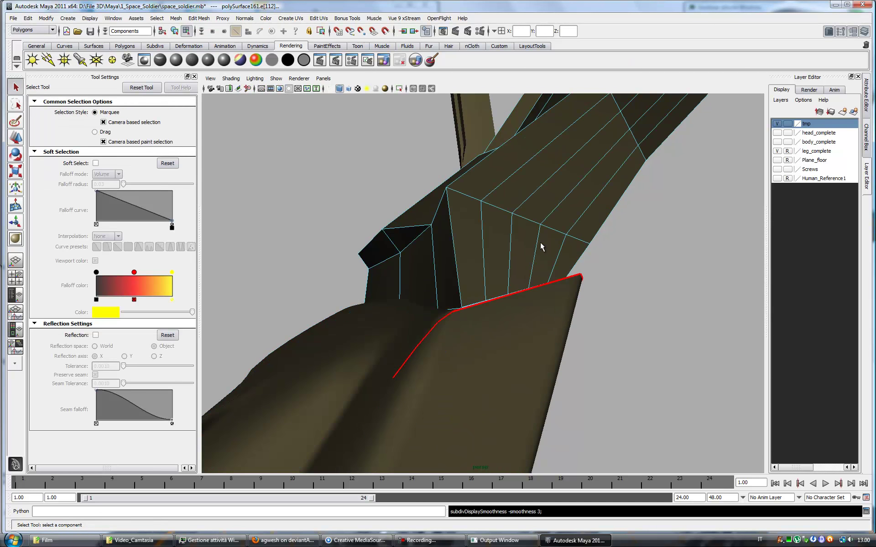
Orbit around the armour and pick another edge to crease
key("F8")
mouse_move(532, 240)
left_mouse_down("alt")
mouse_move(573, 261)
mouse_move(590, 234)
mouse_move(588, 261)
left_mouse_up("alt")
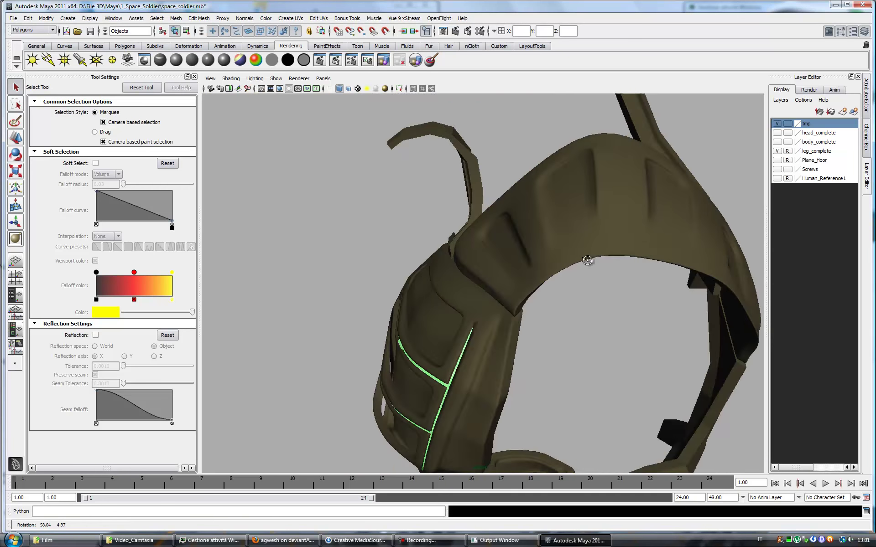
scroll(551, 283, "up", 5)
scroll(592, 295, "up", 4)
key("F8")
left_click(14, 239)
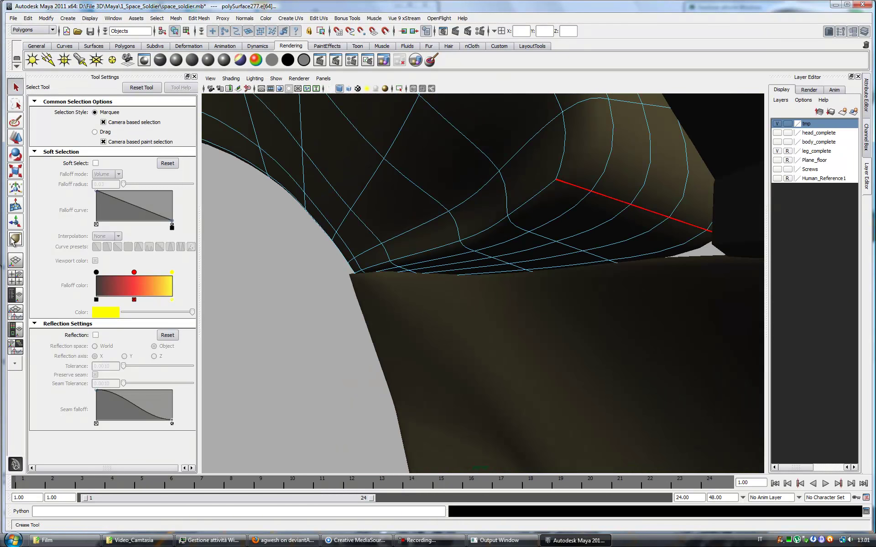
left_click_drag(700, 172, 544, 178, "alt")
Move a vertex and the edge along the armour rim
key("w")
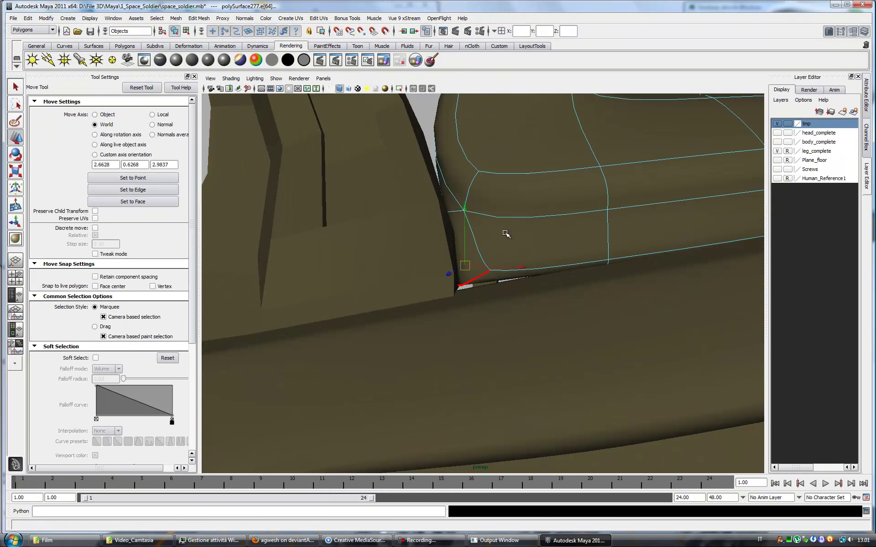
mouse_move(418, 215)
left_mouse_down("alt")
mouse_move(469, 245)
mouse_move(411, 225)
left_mouse_up("alt")
right_click(352, 254)
mouse_move(351, 254)
left_mouse_down("alt")
mouse_move(420, 258)
mouse_move(606, 196)
mouse_move(528, 260)
mouse_move(500, 255)
mouse_move(507, 248)
mouse_move(461, 275)
mouse_move(500, 195)
mouse_move(498, 264)
mouse_move(569, 260)
mouse_move(557, 244)
mouse_move(536, 254)
mouse_move(564, 215)
mouse_move(671, 268)
mouse_move(756, 147)
mouse_move(510, 239)
left_mouse_up("alt")
key("y")
left_click(508, 236)
key("w")
Merge vertices, then inspect the shoulder armour piece's attributes
left_click(199, 18)
left_click(217, 238)
key("q")
scroll(577, 260, "down", 3)
key("F8")
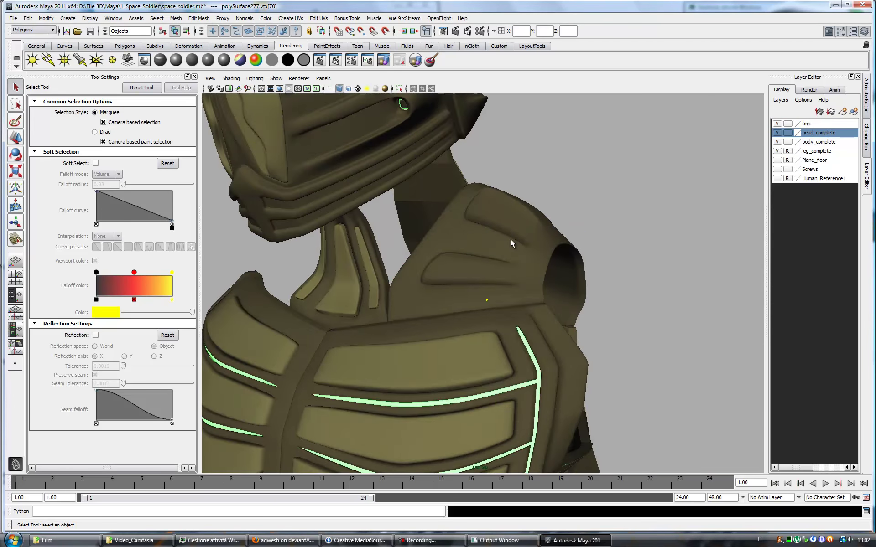
left_click(511, 239)
scroll(511, 239, "down", 2)
key("ctrl+a")
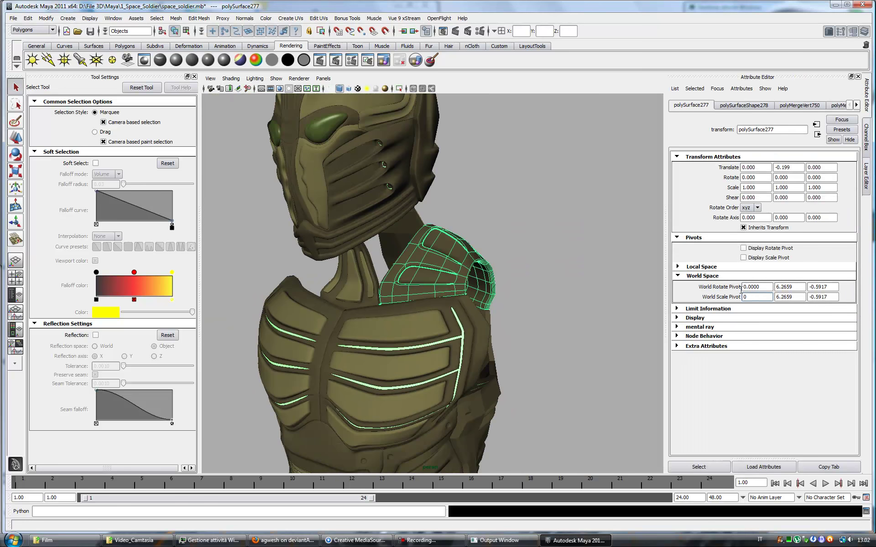
left_click(561, 242)
key("ctrl+a")
Crease the vest strap's bottom edge loop to 6.01
mouse_move(562, 243)
left_mouse_down("alt")
mouse_move(593, 255)
mouse_move(556, 287)
left_mouse_up("alt")
left_click_drag(510, 316, 565, 348, "alt")
scroll(573, 302, "up", 3)
mouse_move(573, 302)
left_mouse_down("alt")
mouse_move(523, 267)
mouse_move(579, 327)
left_mouse_up("alt")
left_click(199, 18)
left_click(214, 320)
key("q")
left_click(593, 271)
key("g")
middle_click_drag(594, 271, 626, 165)
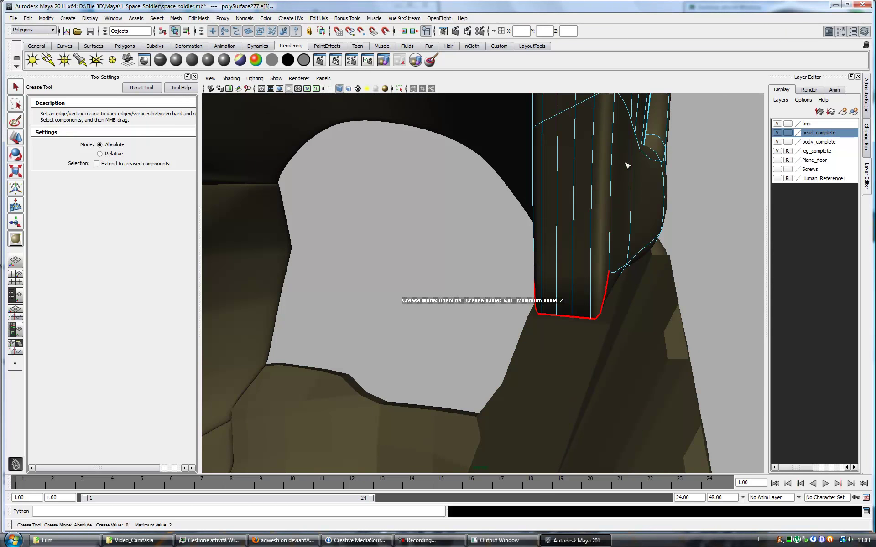
Select the torso armour box in vertex mode and zoom in on its corner
mouse_move(579, 347)
left_mouse_down("alt")
mouse_move(589, 348)
mouse_move(524, 360)
mouse_move(594, 354)
mouse_move(431, 342)
left_mouse_up("alt")
left_click(431, 342)
right_click_drag(431, 342, 435, 325)
mouse_move(538, 286)
left_mouse_down("alt")
mouse_move(512, 260)
mouse_move(536, 307)
left_mouse_up("alt")
left_click_drag(604, 274, 541, 296, "alt")
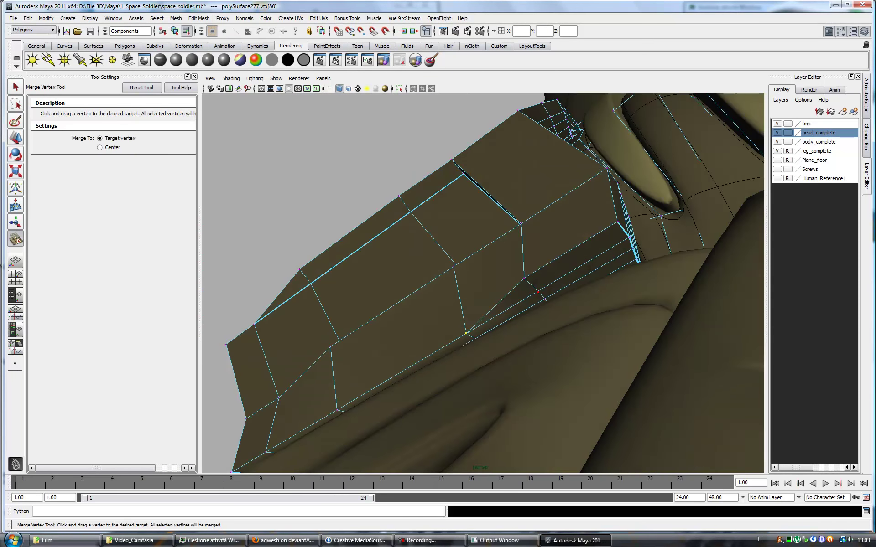
mouse_move(609, 233)
left_mouse_down("alt")
mouse_move(505, 370)
mouse_move(590, 373)
mouse_move(548, 377)
left_mouse_up("alt")
key("q")
right_click_drag(548, 377, 546, 348, "alt")
left_click_drag(546, 348, 513, 274, "alt")
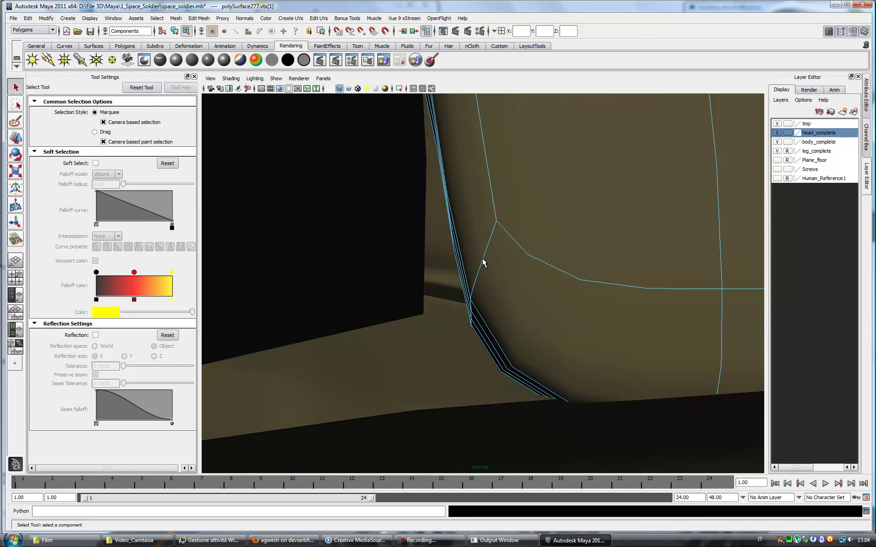
Crease the armour corner edges to 3.46 and open the material editor
left_click(190, 18)
left_click(214, 292)
middle_click_drag(456, 256, 522, 247)
left_click_drag(590, 356, 436, 276, "alt")
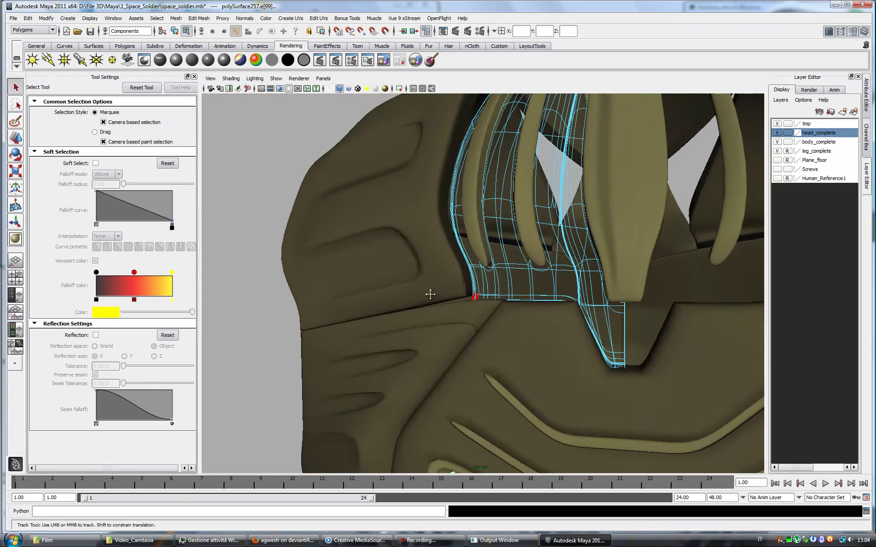
left_click(15, 329)
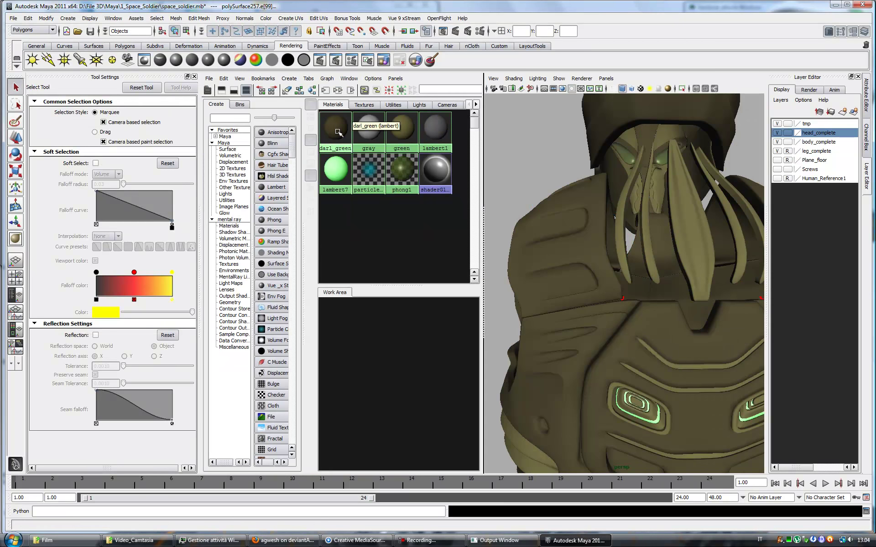
Move the shoulder plate's bottom edges to reshape its lower outline
key("space")
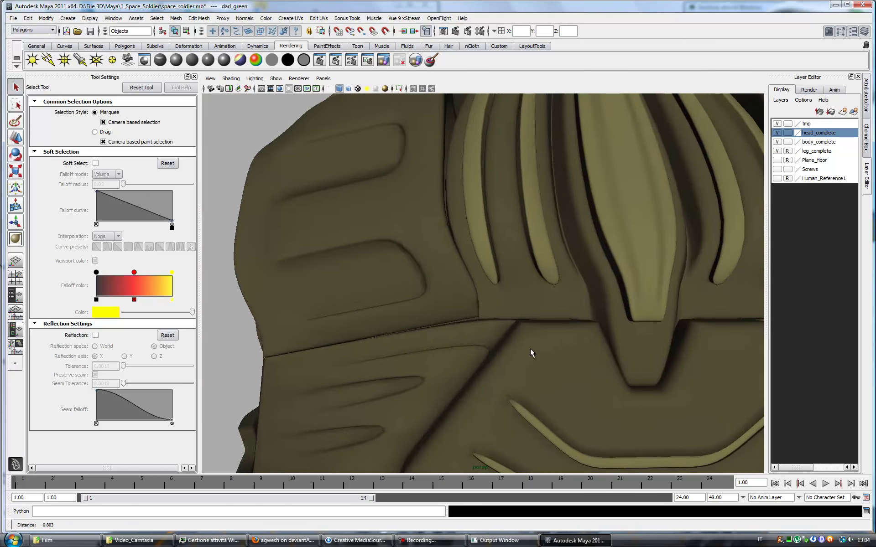
scroll(530, 349, "up", 5)
left_click(444, 336)
scroll(392, 325, "up", 3)
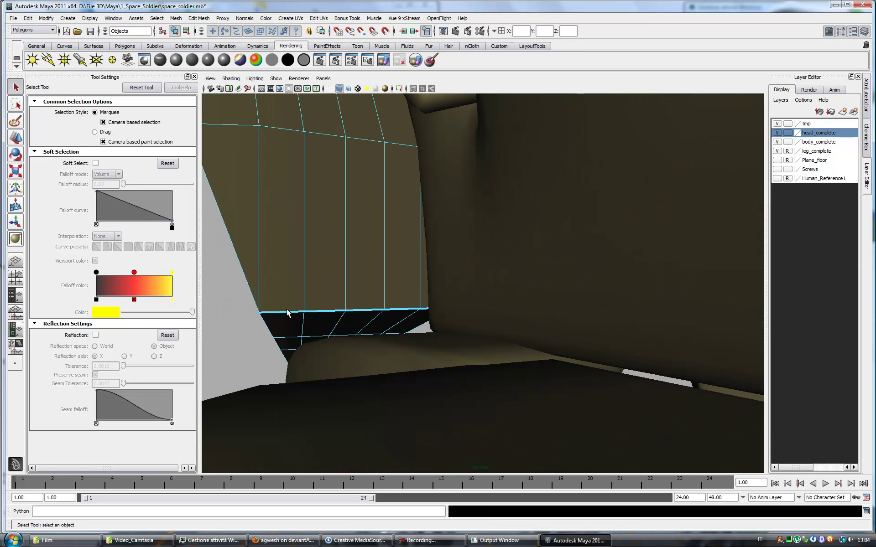
left_click(281, 312)
key("w")
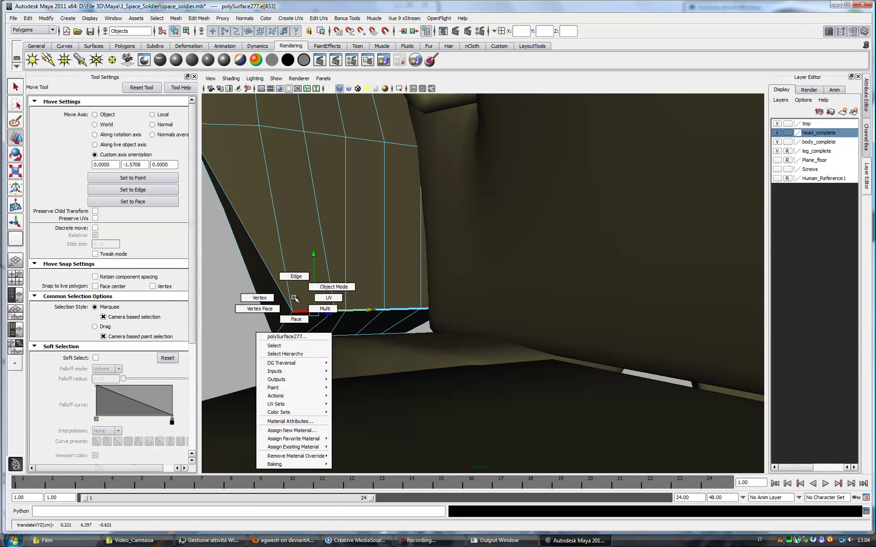
key("q")
key("w")
key("q")
left_click(369, 310)
key("w")
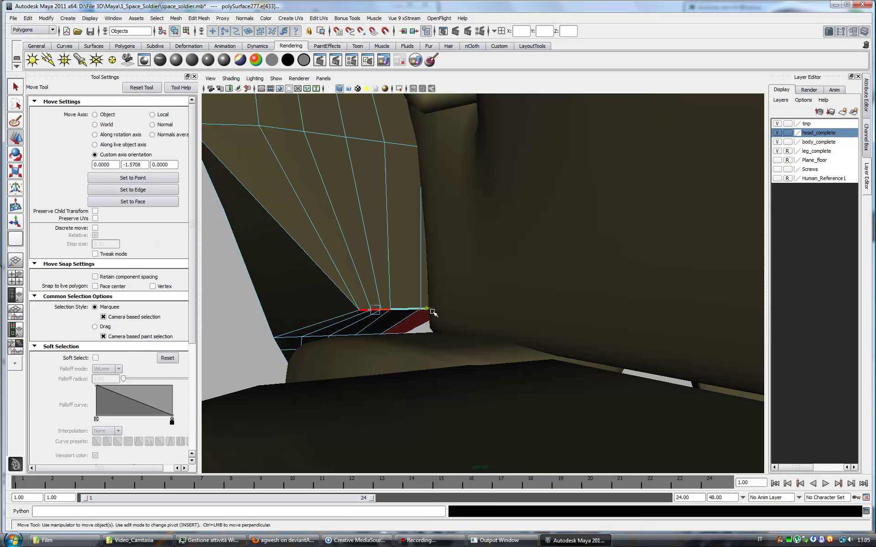
key("q")
scroll(450, 385, "down", 5)
Select and move further edges around the shoulder plate's lower rim
mouse_move(450, 385)
left_mouse_down("alt")
mouse_move(470, 357)
mouse_move(555, 352)
mouse_move(547, 293)
mouse_move(475, 270)
mouse_move(531, 322)
mouse_move(538, 228)
mouse_move(543, 290)
left_mouse_up("alt")
scroll(420, 332, "up", 4)
scroll(430, 330, "up", 5)
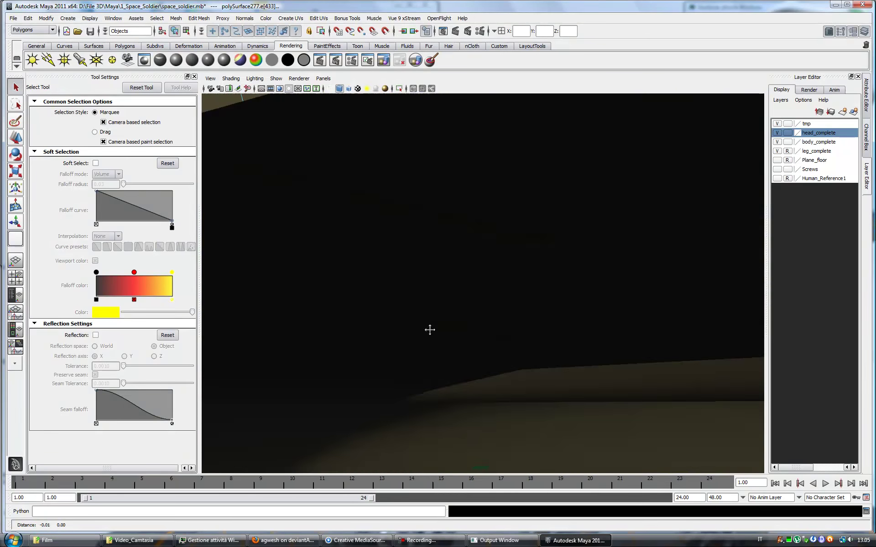
scroll(429, 330, "down", 4)
left_click(446, 358)
key("w")
left_click(538, 228)
mouse_move(477, 267)
left_mouse_down("alt")
mouse_move(743, 245)
mouse_move(600, 336)
left_mouse_up("alt")
left_click(600, 336)
left_click_drag(612, 377, 476, 271, "alt")
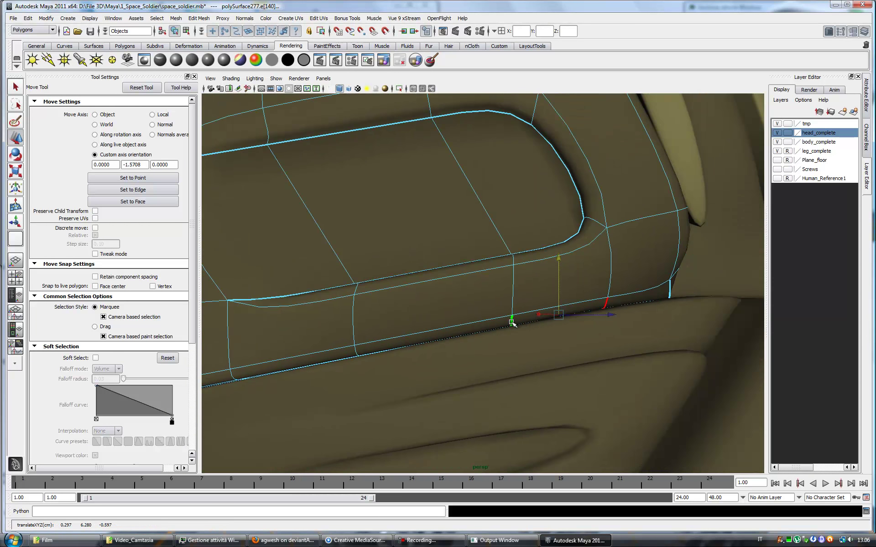
Hide the head_complete and body_complete layers and activate the Merge Vertex Tool
right_click_drag(669, 272, 669, 272)
right_click_drag(670, 271, 548, 330, "alt")
mouse_move(548, 330)
left_mouse_down("alt")
mouse_move(410, 304)
mouse_move(378, 336)
mouse_move(493, 334)
mouse_move(486, 365)
left_mouse_up("alt")
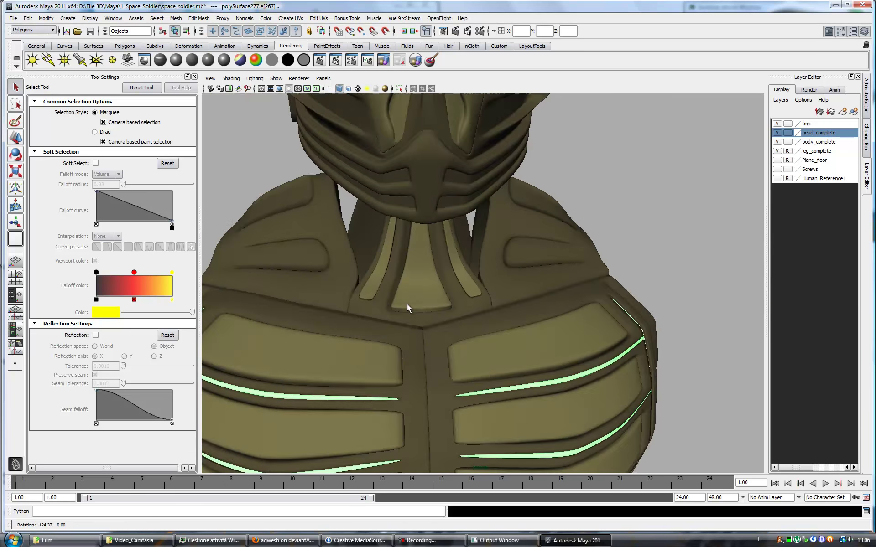
right_click_drag(487, 365, 620, 391, "alt")
mouse_move(620, 391)
left_mouse_down("alt")
mouse_move(618, 326)
mouse_move(506, 326)
left_mouse_up("alt")
left_click(199, 18)
left_click(219, 241)
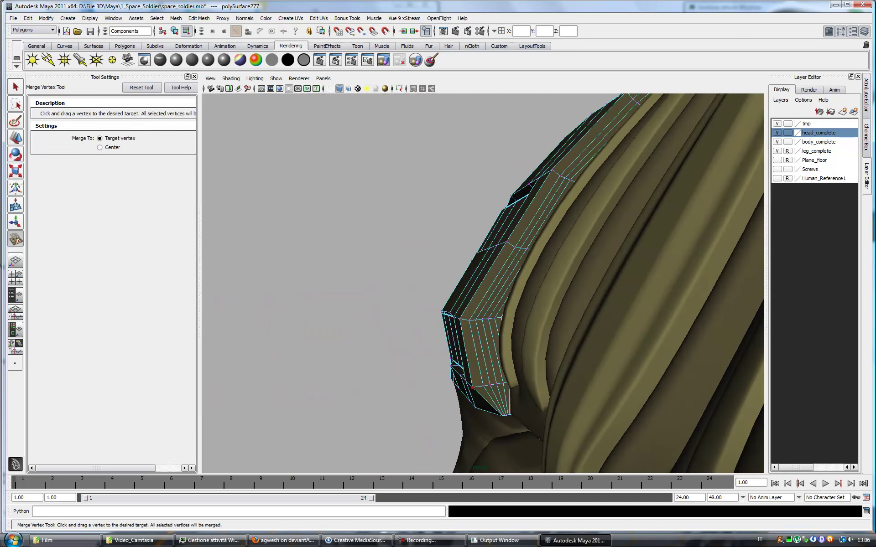
left_click(777, 133)
left_click(777, 142)
mouse_move(538, 274)
left_mouse_down("alt")
mouse_move(577, 260)
mouse_move(561, 256)
left_mouse_up("alt")
Merge the pad's loose vertex pairs, then show head_complete and body_complete layers again
mouse_move(520, 165)
left_mouse_down("alt")
mouse_move(629, 229)
mouse_move(593, 255)
left_mouse_up("alt")
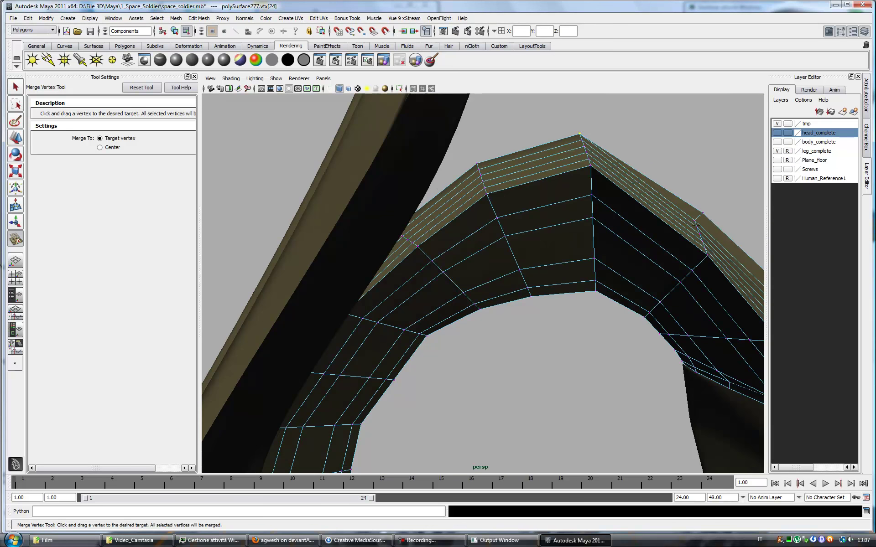
left_click_drag(638, 205, 647, 229)
right_click_drag(593, 255, 547, 274, "alt")
mouse_move(547, 274)
left_mouse_down("alt")
mouse_move(577, 297)
mouse_move(527, 347)
mouse_move(543, 294)
mouse_move(499, 298)
mouse_move(531, 282)
left_mouse_up("alt")
key("q")
left_click(777, 133)
left_click(776, 142)
key("F8")
Briefly try Insert Edge Loop, then select the shoulder pad and view it from behind
left_click(199, 19)
left_click(215, 88)
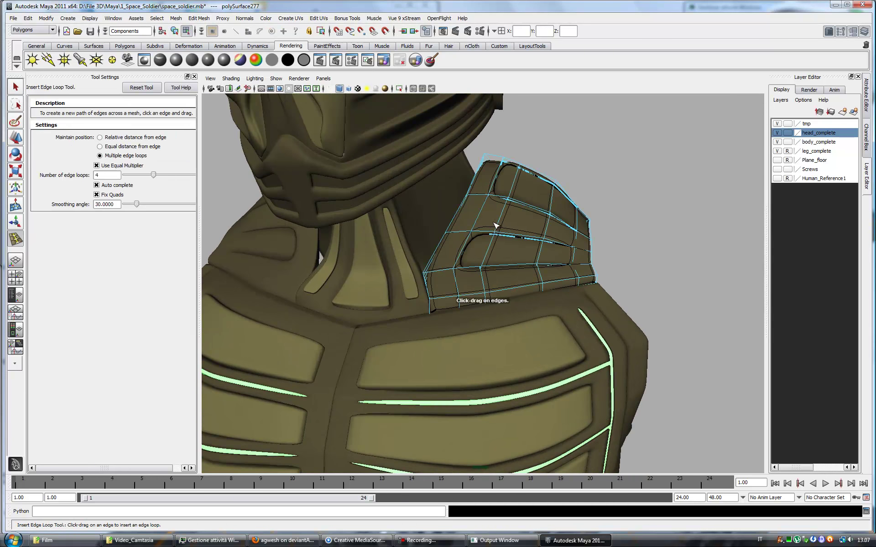
key("q")
key("F8")
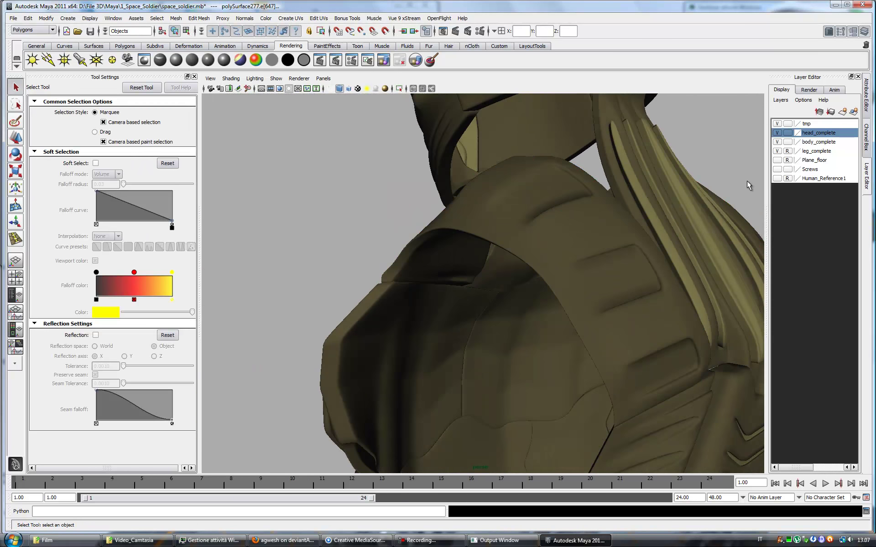
mouse_move(572, 203)
left_mouse_down("alt")
mouse_move(628, 202)
mouse_move(616, 215)
left_mouse_up("alt")
left_click(582, 248)
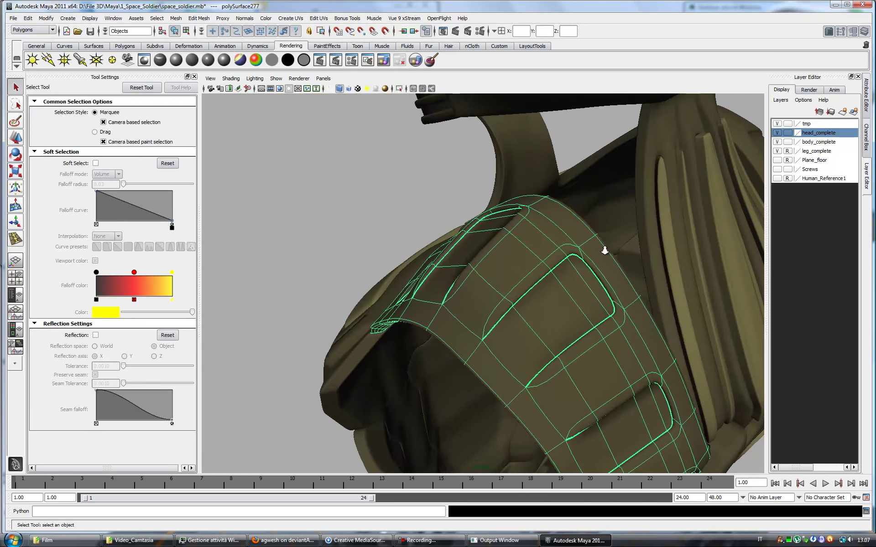
right_click_drag(583, 248, 544, 255, "alt")
mouse_move(544, 255)
left_mouse_down("alt")
mouse_move(550, 250)
mouse_move(522, 241)
mouse_move(508, 252)
mouse_move(485, 223)
mouse_move(519, 227)
mouse_move(375, 332)
left_mouse_up("alt")
Move an edge and a face on the pad's back, previewing the armour smoothed with 3
left_click(372, 320)
key("w")
mouse_move(425, 296)
left_mouse_down("alt")
mouse_move(470, 297)
mouse_move(415, 292)
mouse_move(453, 277)
mouse_move(595, 280)
left_mouse_up("alt")
key("3")
left_click_drag(462, 301, 490, 310, "alt")
mouse_move(410, 324)
left_mouse_down("alt")
mouse_move(688, 242)
mouse_move(639, 186)
mouse_move(436, 320)
mouse_move(338, 247)
mouse_move(371, 260)
mouse_move(446, 123)
left_mouse_up("alt")
left_click(337, 226)
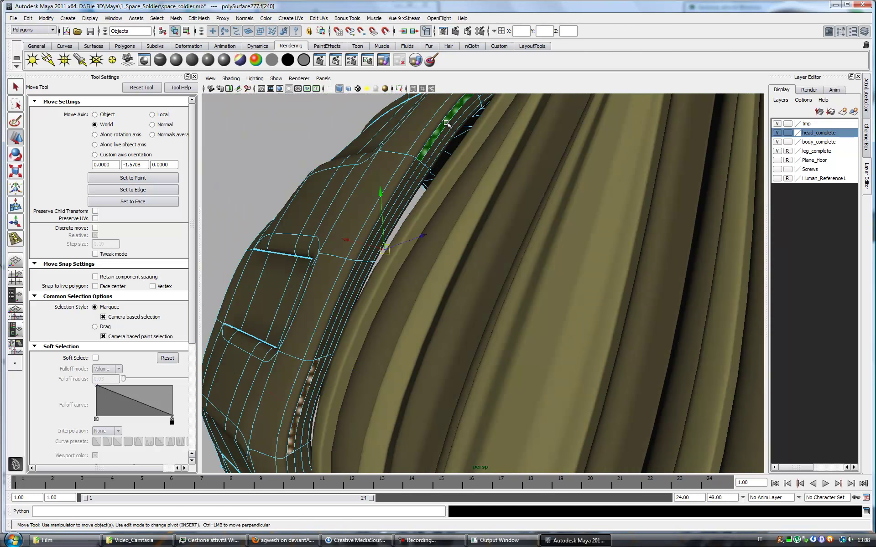
mouse_move(348, 299)
left_mouse_down("alt")
mouse_move(446, 237)
mouse_move(434, 219)
mouse_move(426, 243)
mouse_move(437, 238)
left_mouse_up("alt")
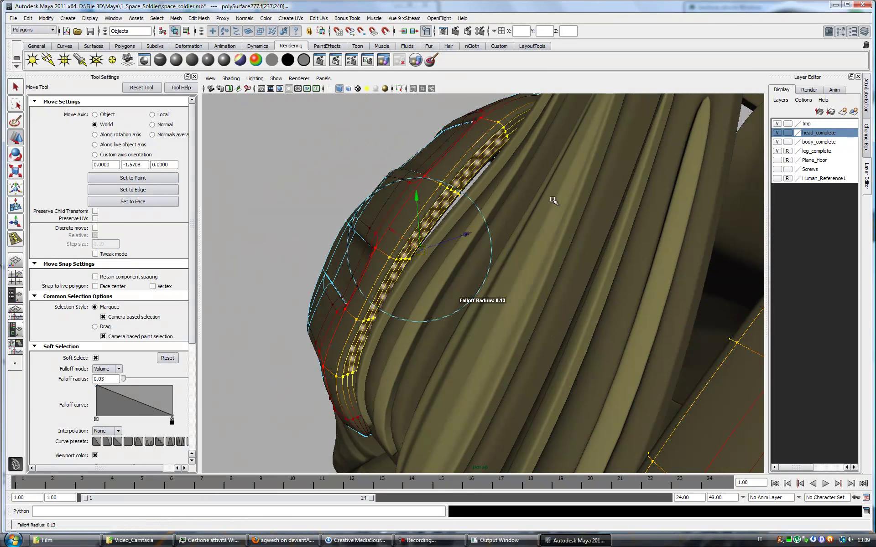
mouse_move(471, 255)
left_mouse_down("alt")
mouse_move(522, 236)
mouse_move(488, 233)
mouse_move(507, 236)
left_mouse_up("alt")
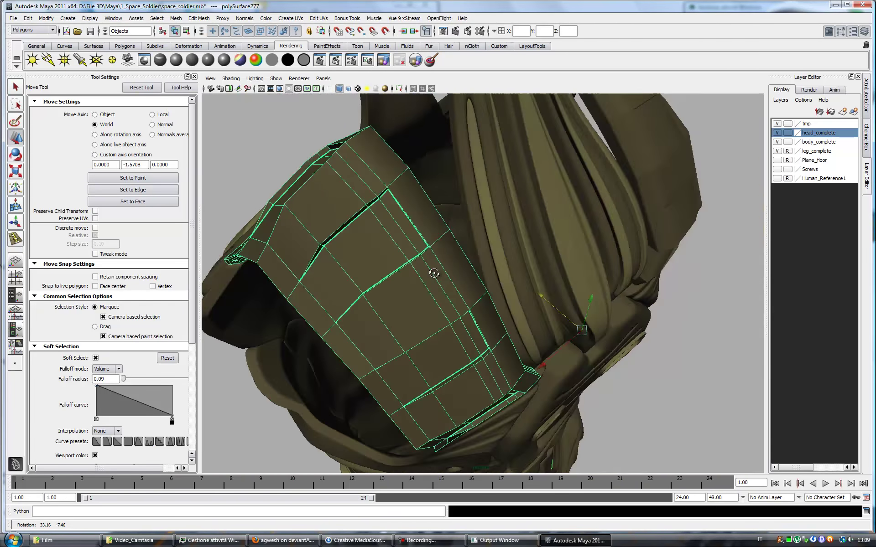
mouse_move(434, 273)
left_mouse_down("alt")
mouse_move(481, 303)
mouse_move(413, 230)
mouse_move(391, 307)
left_mouse_up("alt")
Turn off soft selection and move edges near the pad's corner to fit the back armour
left_click(404, 257)
key("b")
left_click_drag(405, 257, 459, 346, "alt")
mouse_move(516, 305)
left_mouse_down("alt")
mouse_move(518, 313)
mouse_move(516, 289)
mouse_move(465, 284)
mouse_move(489, 276)
left_mouse_up("alt")
left_click(516, 289)
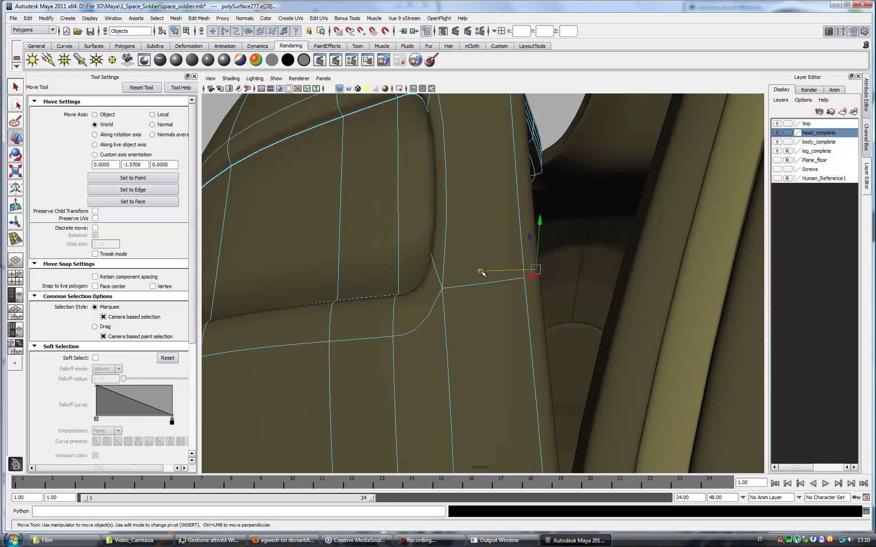
left_click_drag(592, 279, 456, 256, "alt")
left_click(292, 28)
left_click(315, 234)
key("w")
mouse_move(499, 281)
left_mouse_down("alt")
mouse_move(534, 274)
mouse_move(475, 313)
mouse_move(485, 333)
mouse_move(552, 325)
mouse_move(567, 307)
mouse_move(524, 309)
mouse_move(538, 283)
mouse_move(575, 262)
mouse_move(620, 260)
mouse_move(557, 258)
mouse_move(612, 348)
mouse_move(420, 333)
left_mouse_up("alt")
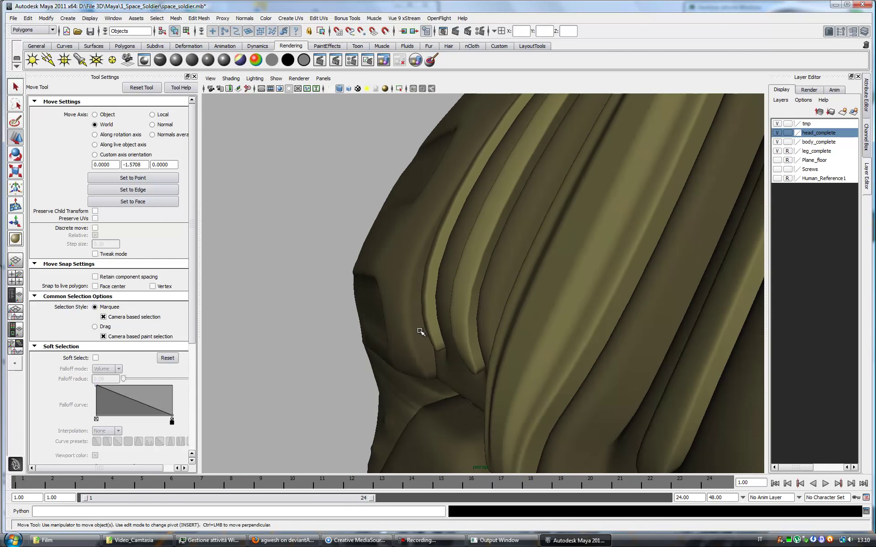
Select a vertex on the shoulder pad with moves set to follow a custom axis
left_click(438, 333)
scroll(439, 337, "up", 3)
left_click(144, 193)
right_click(418, 342)
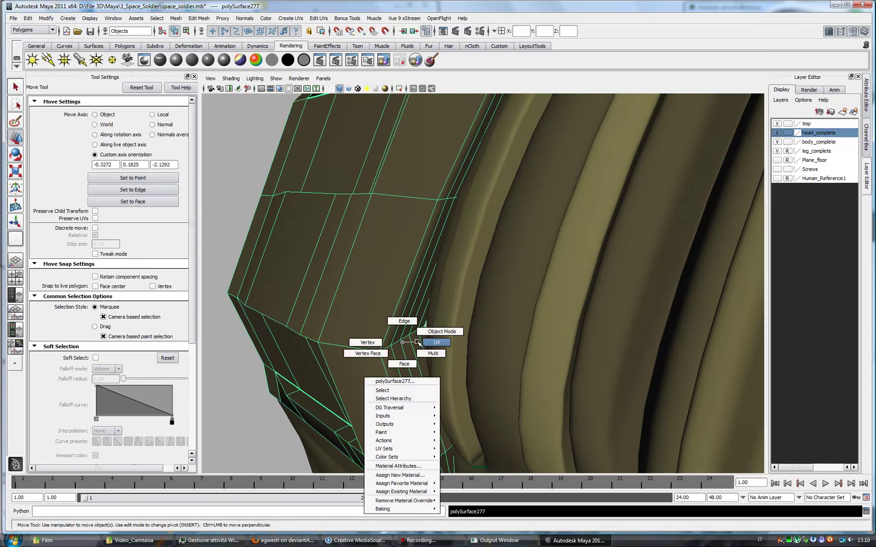
mouse_move(292, 320)
left_mouse_down("alt")
mouse_move(403, 336)
mouse_move(411, 273)
left_mouse_up("alt")
left_click(352, 332)
key("q")
key("w")
key("q")
Slide edges along the armour seam, shifting the last one slightly right
left_click(413, 226)
key("w")
left_click_drag(459, 220, 477, 237, "alt")
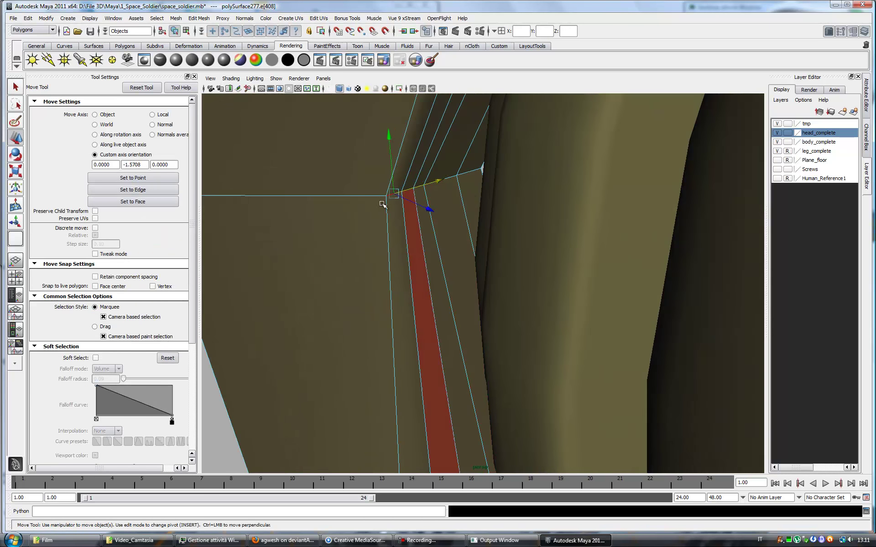
key("q")
key("w")
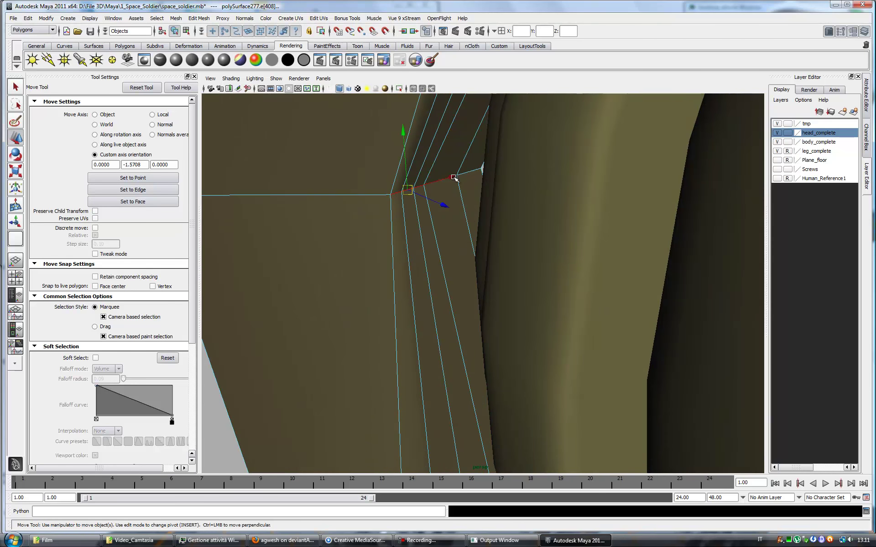
middle_click_drag(396, 193, 490, 234, "alt")
left_click_drag(489, 234, 411, 274, "alt")
scroll(402, 333, "up", 3)
key("q")
left_click(368, 280)
key("w")
mouse_move(424, 268)
left_mouse_down()
mouse_move(437, 266)
mouse_move(479, 313)
mouse_move(473, 273)
mouse_move(510, 301)
mouse_move(544, 352)
mouse_move(527, 348)
mouse_move(576, 352)
mouse_move(557, 343)
mouse_move(538, 352)
left_mouse_up()
key("q")
Select the shoulder armour plate, show Human_Reference1, and view the smoothed result from the front
scroll(401, 256, "down", 3)
scroll(460, 344, "up", 5)
mouse_move(459, 344)
left_mouse_down("alt")
mouse_move(400, 260)
mouse_move(431, 265)
left_mouse_up("alt")
scroll(432, 265, "down", 5)
mouse_move(491, 313)
left_mouse_down("alt")
mouse_move(405, 277)
mouse_move(412, 307)
mouse_move(397, 240)
left_mouse_up("alt")
scroll(442, 302, "up", 3)
left_click(441, 302)
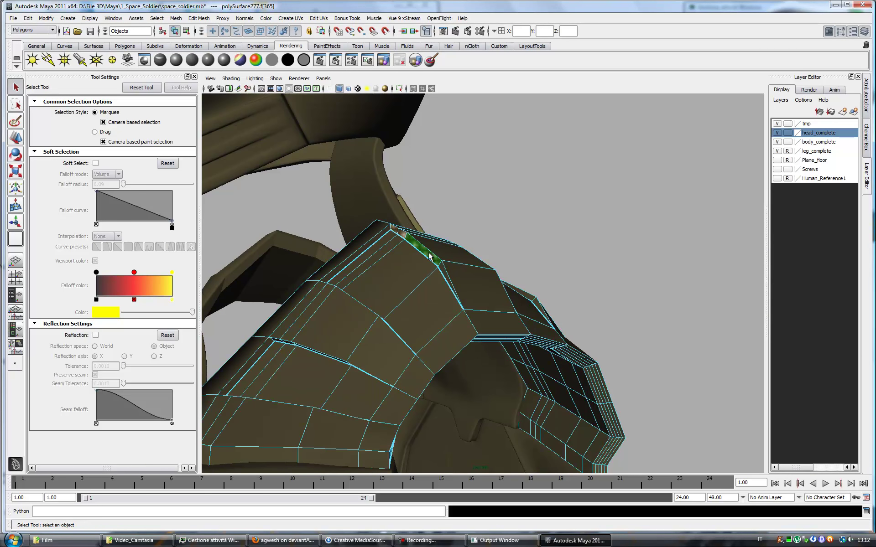
key("w")
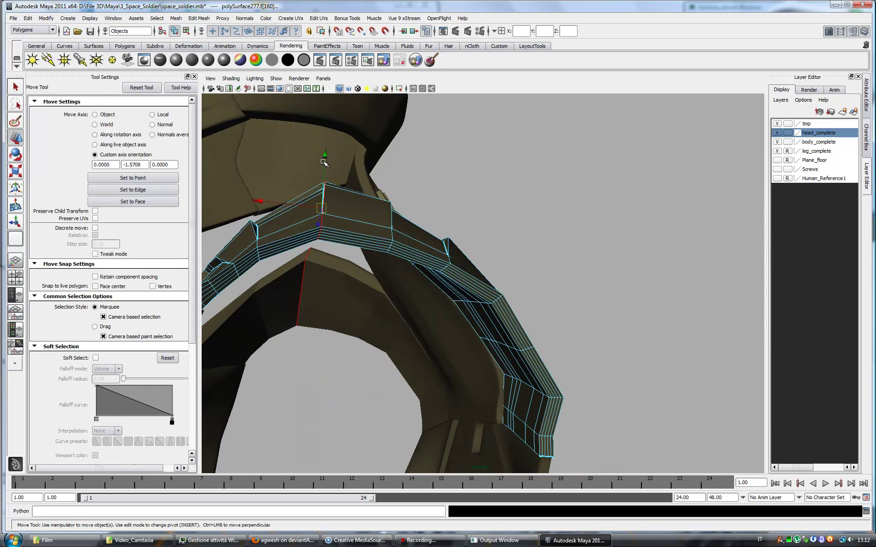
left_click(777, 179)
mouse_move(438, 255)
left_mouse_down("alt")
mouse_move(464, 259)
mouse_move(461, 251)
left_mouse_up("alt")
key("3")
right_click_drag(509, 324, 509, 325)
mouse_move(509, 324)
left_mouse_down("alt")
mouse_move(582, 354)
mouse_move(544, 357)
mouse_move(606, 352)
mouse_move(529, 354)
mouse_move(607, 356)
mouse_move(532, 301)
mouse_move(467, 299)
mouse_move(505, 294)
mouse_move(566, 319)
mouse_move(515, 347)
mouse_move(526, 353)
left_mouse_up("alt")
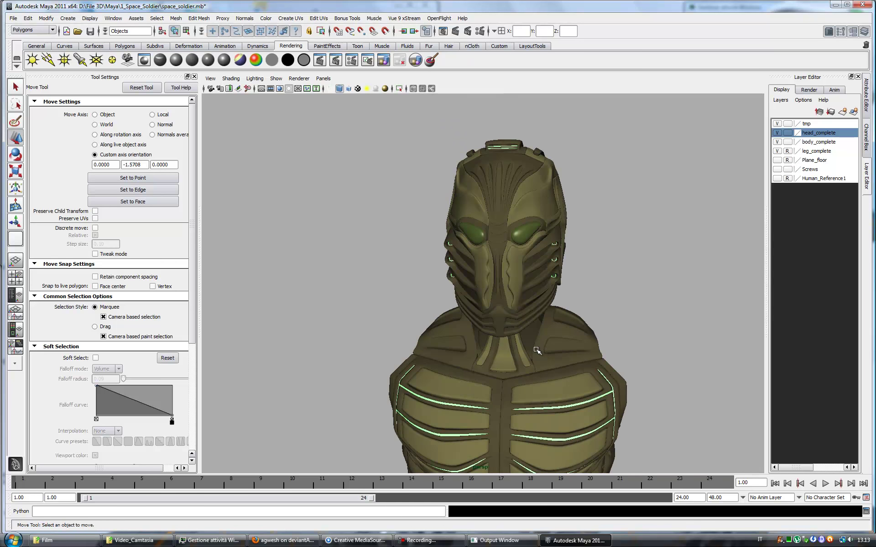
Extrude the shoulder plate face twice and scale it inward into a screw hole
left_click(28, 18)
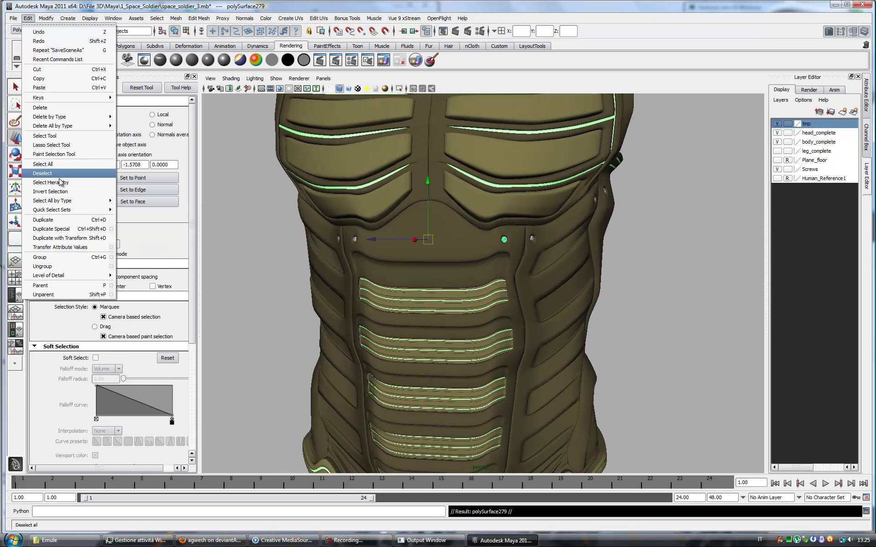
mouse_move(541, 156)
left_mouse_down("alt")
mouse_move(416, 304)
mouse_move(408, 249)
left_mouse_up("alt")
left_click(475, 250)
mouse_move(351, 267)
left_mouse_down("alt")
mouse_move(595, 450)
mouse_move(633, 375)
mouse_move(461, 382)
mouse_move(573, 229)
mouse_move(487, 277)
mouse_move(422, 332)
mouse_move(408, 318)
mouse_move(426, 348)
mouse_move(324, 332)
left_mouse_up("alt")
key("F11")
left_click(487, 277)
key("ctrl+e")
key("r")
key("ctrl+e")
key("r")
Select the screw and inspect the plate's hole edges in wireframe
key("F8")
left_click(324, 331)
key("e")
mouse_move(348, 111)
left_mouse_down("alt")
mouse_move(319, 228)
mouse_move(388, 296)
left_mouse_up("alt")
key("F10")
left_click(475, 206)
key("q")
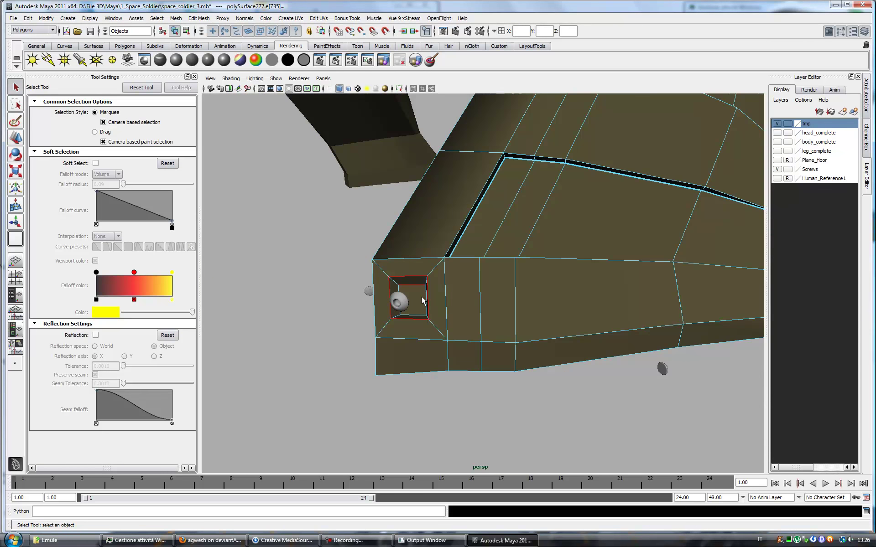
key("F8")
mouse_move(437, 226)
left_mouse_down("alt")
mouse_move(338, 273)
mouse_move(370, 246)
mouse_move(418, 276)
left_mouse_up("alt")
Select the screw, frame it and start rotating it toward the hole
left_click(338, 294)
key("4")
key("w")
key("e")
key("w")
scroll(375, 264, "up", 5)
key("e")
mouse_move(341, 214)
left_mouse_down("alt")
mouse_move(430, 239)
mouse_move(527, 188)
left_mouse_up("alt")
Move and rotate the screw to sit head-on inside the hole's rings
key("w")
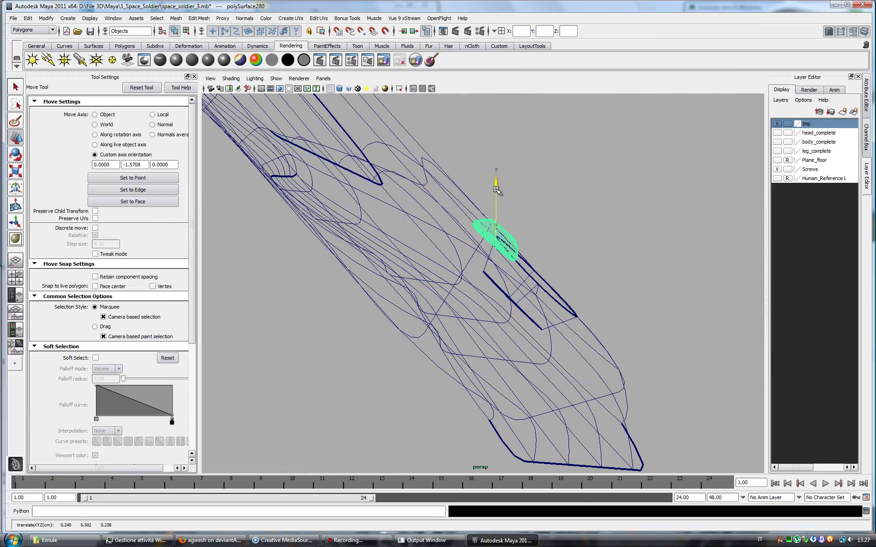
left_click_drag(578, 283, 328, 318, "alt")
mouse_move(407, 344)
left_mouse_down("alt")
mouse_move(484, 307)
mouse_move(495, 219)
mouse_move(420, 198)
mouse_move(458, 180)
left_mouse_up("alt")
mouse_move(517, 231)
left_mouse_down("alt")
mouse_move(475, 266)
mouse_move(456, 246)
mouse_move(479, 266)
left_mouse_up("alt")
key("e")
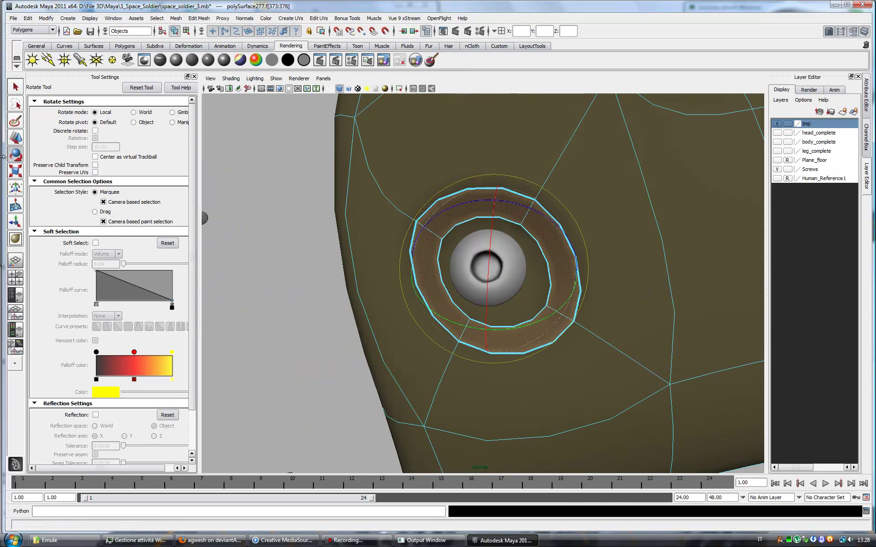
Shrink the hole's ring faces and nudge its rim edges along custom edge axes
key("r")
left_click(469, 263)
key("w")
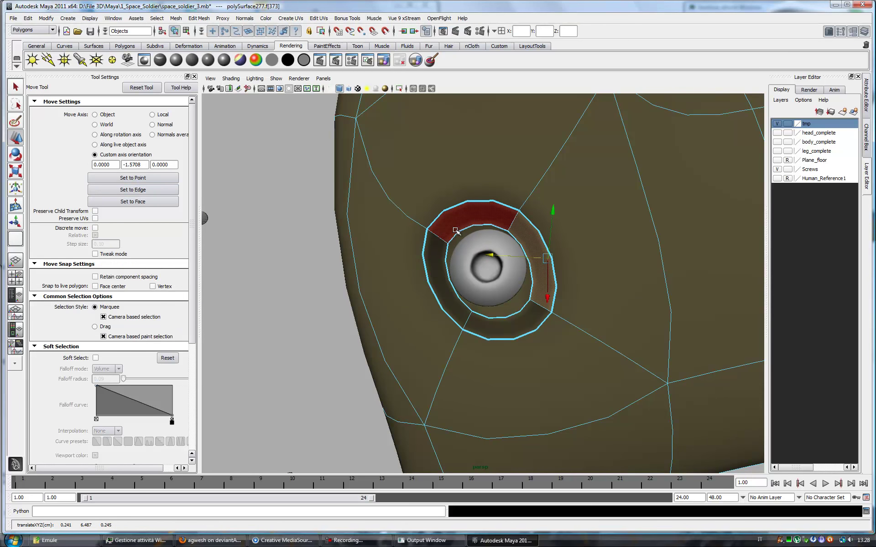
left_click(406, 237)
left_click(435, 275)
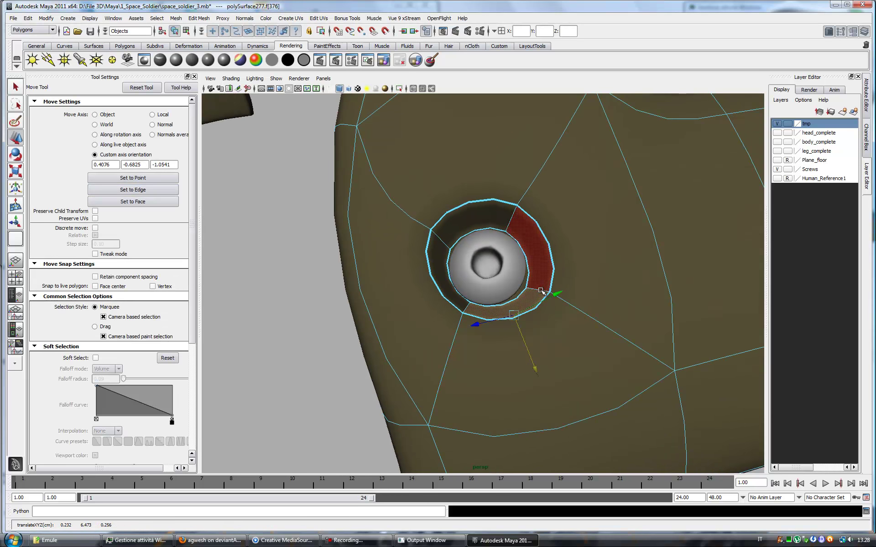
left_click(524, 312)
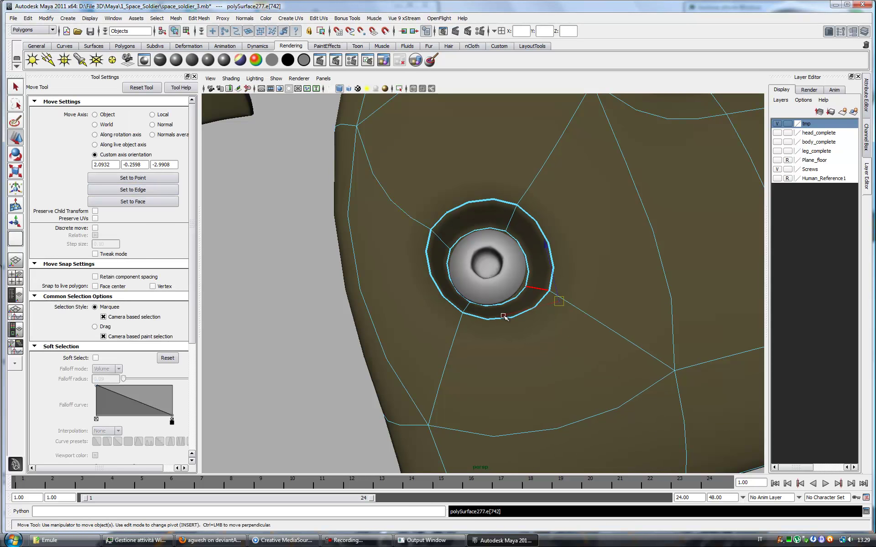
left_click(521, 282)
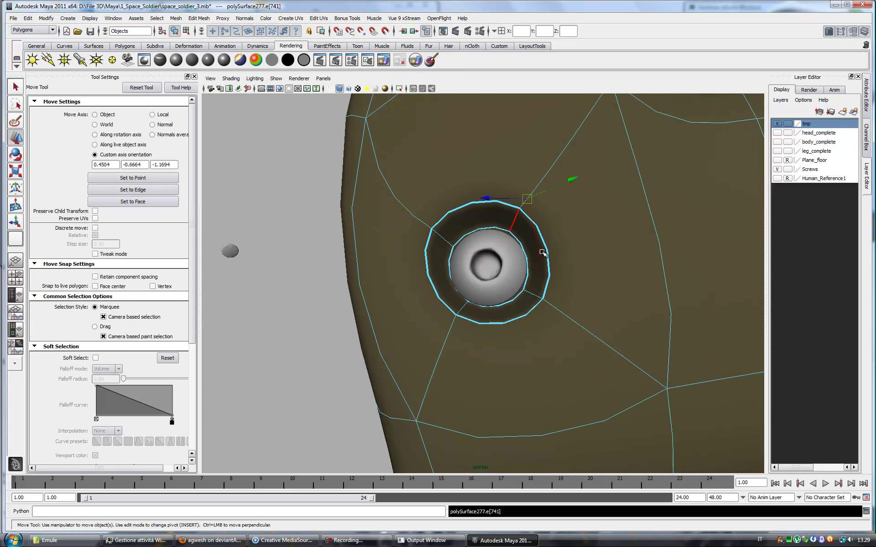
left_click_drag(521, 282, 563, 272, "alt")
right_click_drag(563, 272, 560, 230, "alt")
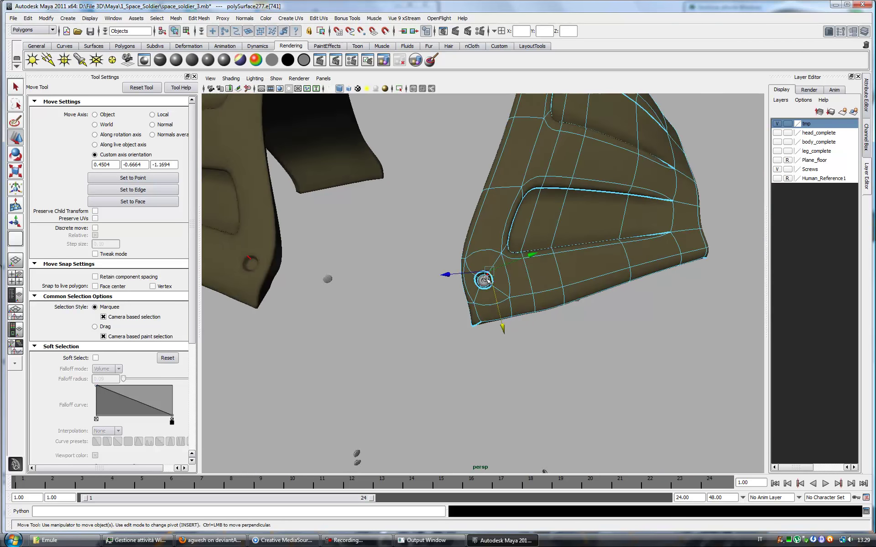
Freeze the screw's transformations and show its attributes
left_click(865, 139)
left_click(769, 302)
key("ctrl+a")
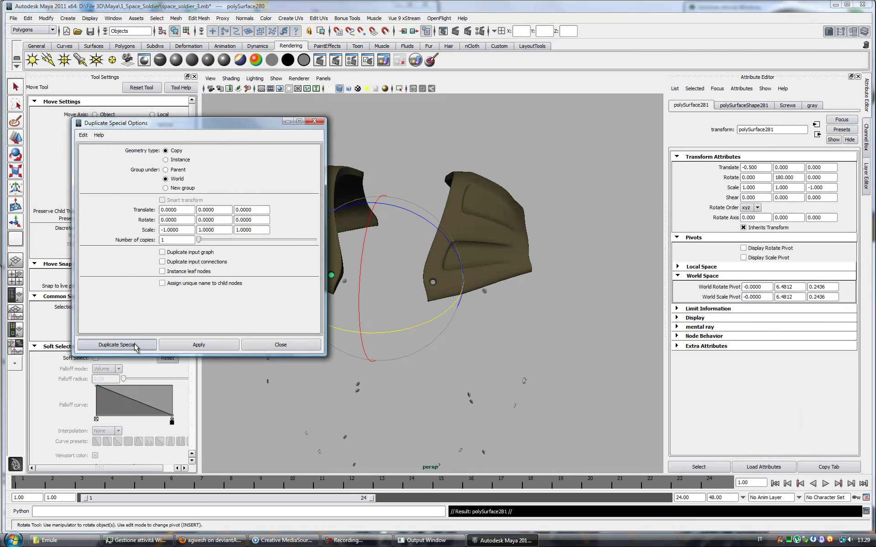
Create the mirrored screw copy and select it with world-axis moves
left_click(137, 350)
left_click(433, 283)
key("f")
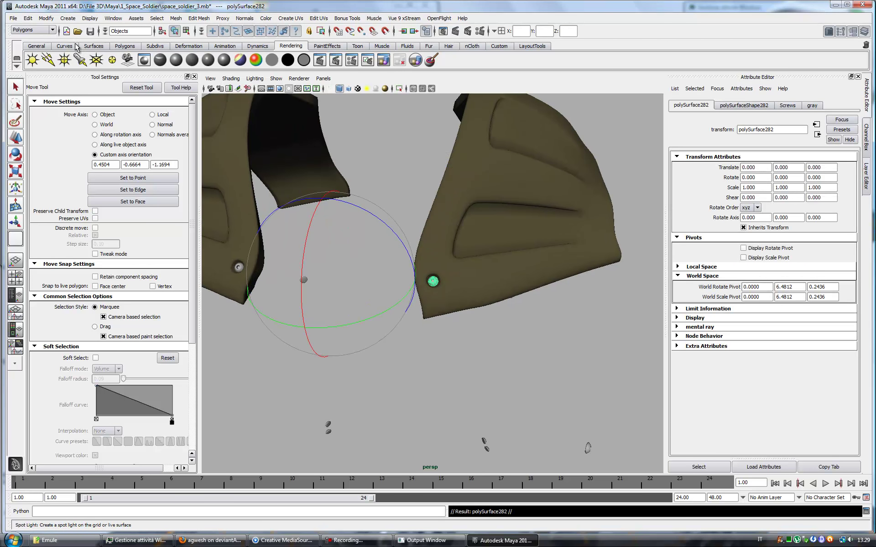
left_click(95, 125)
mouse_move(430, 327)
left_mouse_down()
mouse_move(451, 423)
mouse_move(483, 410)
left_mouse_up()
Extrude the other plate's face twice and scale it into a second hole
left_click(454, 348)
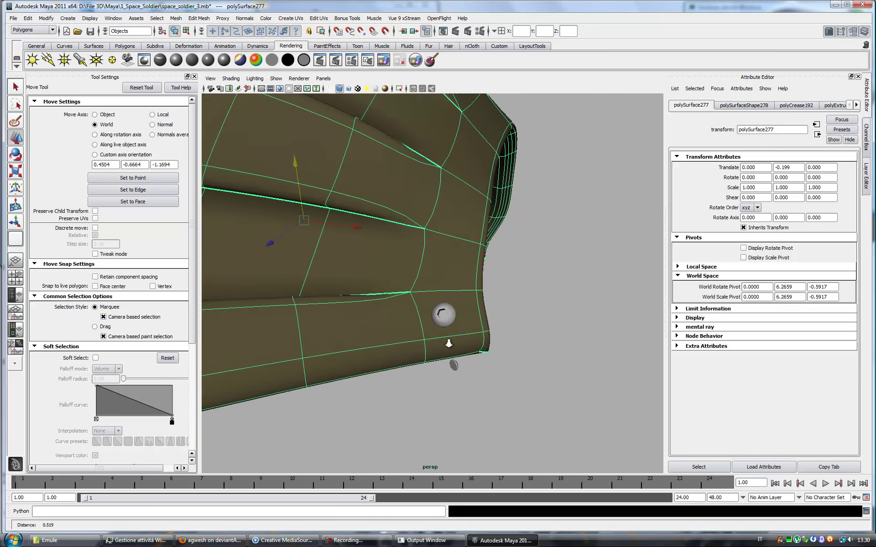
right_click_drag(454, 348, 488, 374)
left_click(429, 379)
key("ctrl+e")
key("r")
mouse_move(394, 370)
left_mouse_down("alt")
mouse_move(434, 303)
mouse_move(365, 320)
mouse_move(456, 297)
mouse_move(517, 324)
left_mouse_up("alt")
key("ctrl+e")
key("r")
key("3")
Crease the edges around the new hole with the Crease Tool
left_click(199, 18)
left_click(248, 288)
left_click_drag(456, 319, 411, 274, "alt")
key("4")
right_click_drag(356, 242, 382, 230)
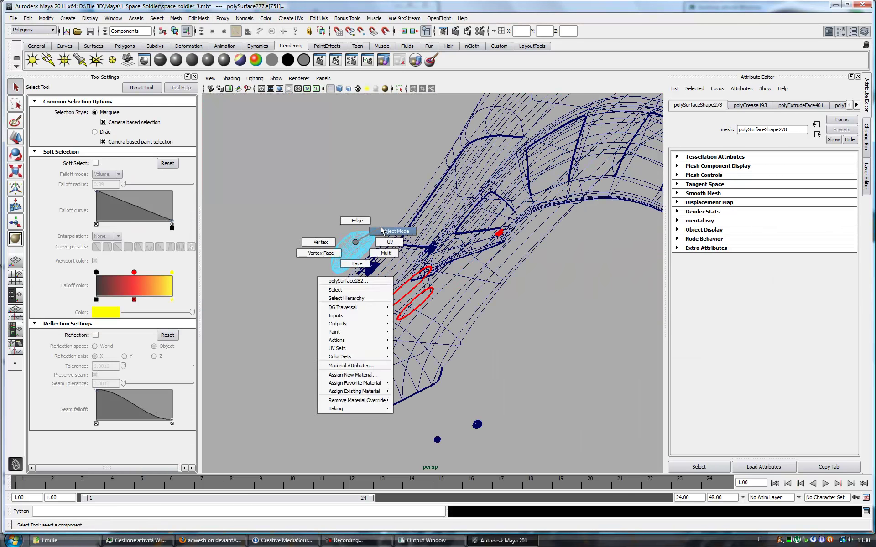
key("w")
Rotate the copied screw and move it along X into the new hole
mouse_move(411, 274)
left_mouse_down("alt")
mouse_move(456, 319)
mouse_move(434, 296)
mouse_move(473, 355)
mouse_move(508, 291)
mouse_move(262, 393)
mouse_move(456, 273)
mouse_move(408, 302)
left_mouse_up("alt")
key("e")
key("w")
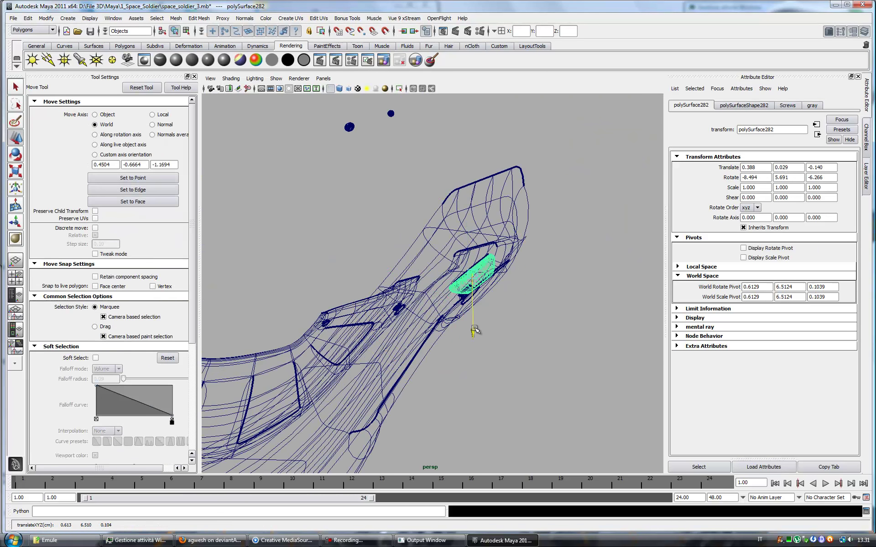
mouse_move(474, 324)
left_mouse_down("alt")
mouse_move(566, 292)
mouse_move(360, 315)
mouse_move(242, 263)
mouse_move(365, 297)
left_mouse_up("alt")
right_click_drag(365, 296, 457, 320, "alt")
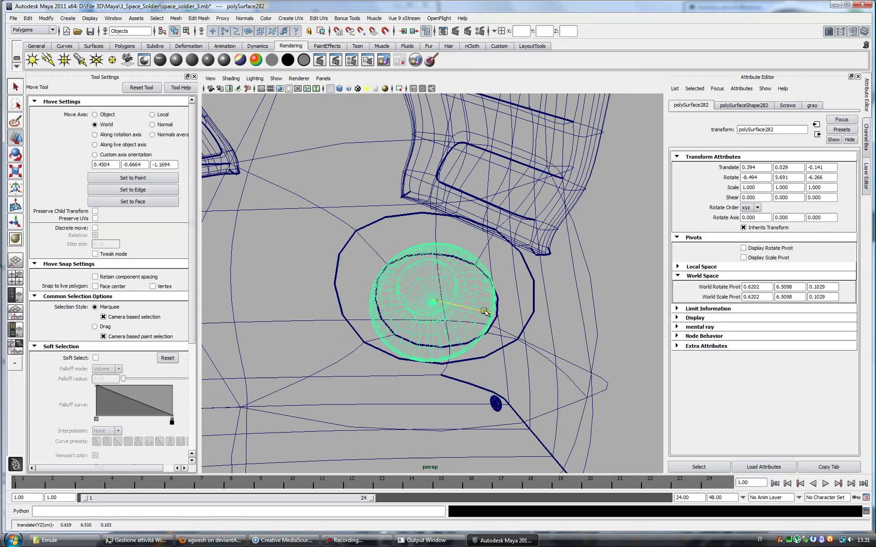
key("5")
left_click_drag(456, 319, 510, 307, "alt")
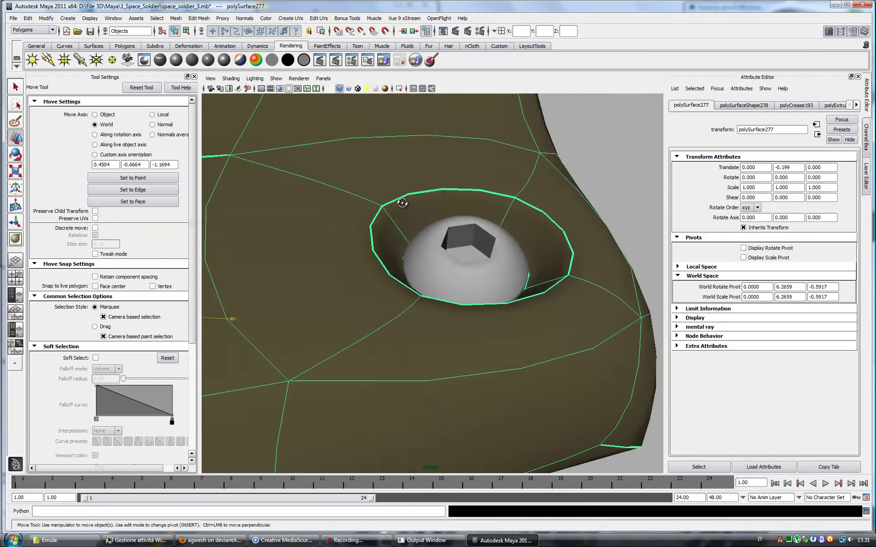
Select the second hole's rim edges and nudge them along custom edge axes
left_click(493, 324)
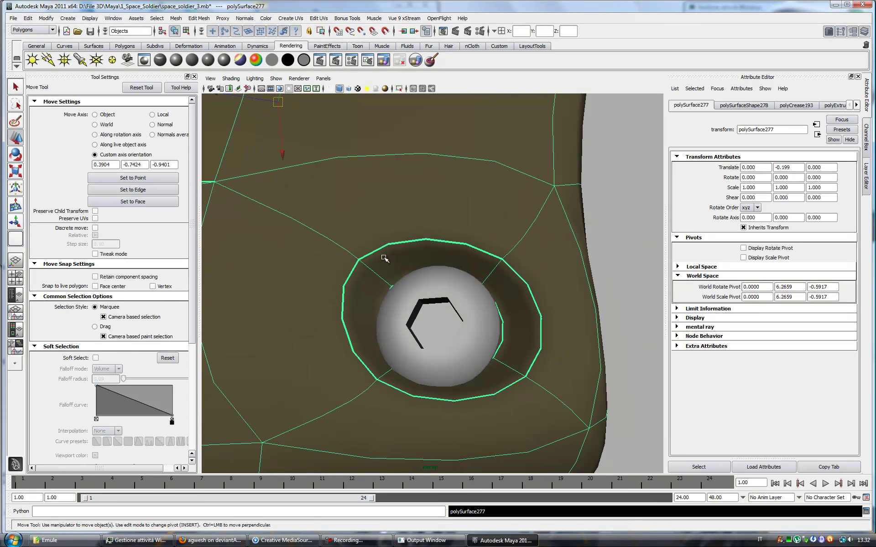
left_click(386, 256)
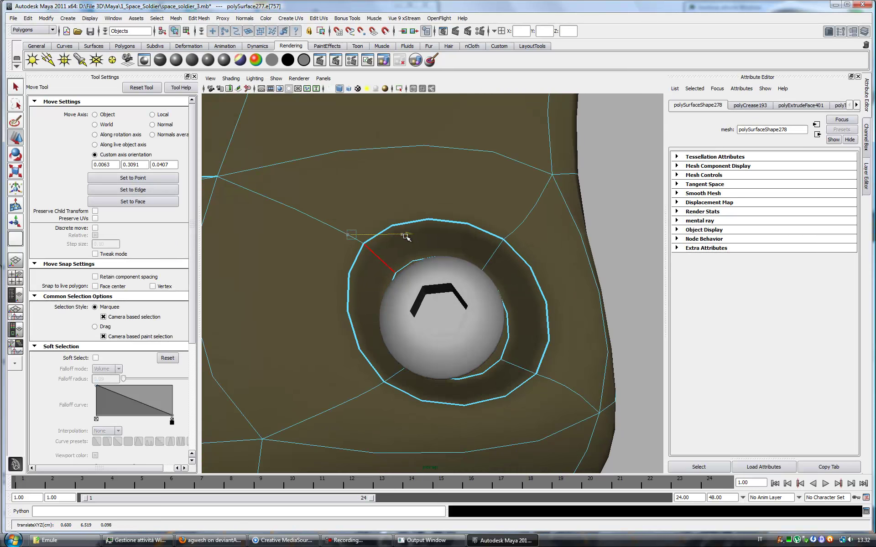
left_click_drag(406, 256, 410, 274, "alt")
left_click(411, 377)
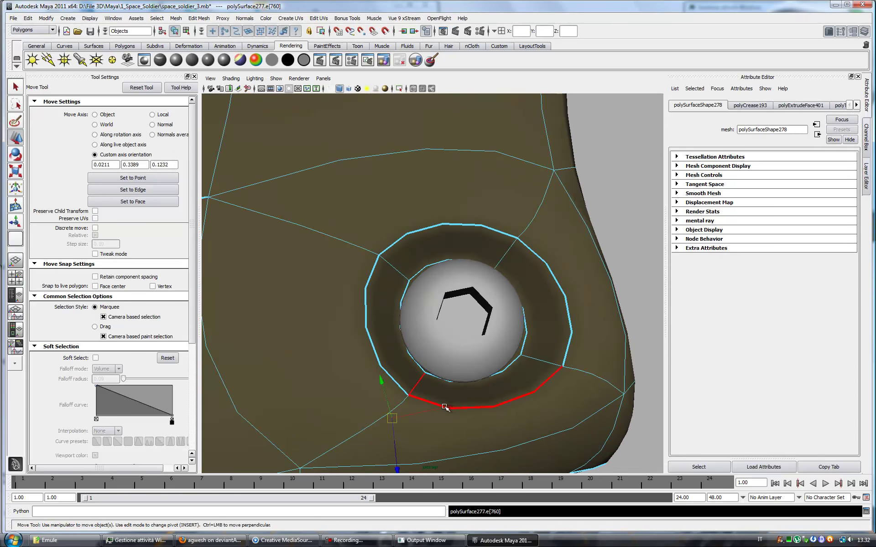
left_click(446, 406)
left_click_drag(446, 406, 439, 373, "alt")
left_click(522, 384)
left_click_drag(523, 385, 505, 302, "alt")
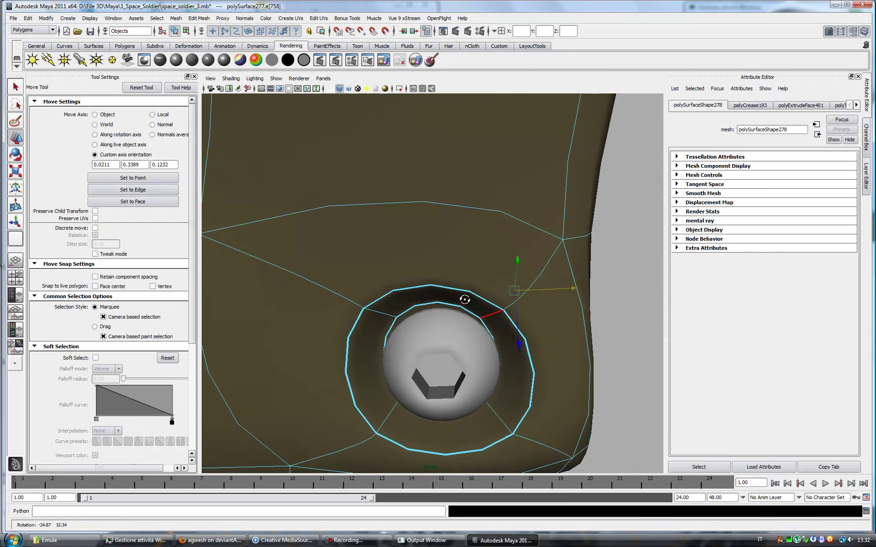
Check the reshaped hole in wireframe and select the second screw
scroll(505, 302, "down", 5)
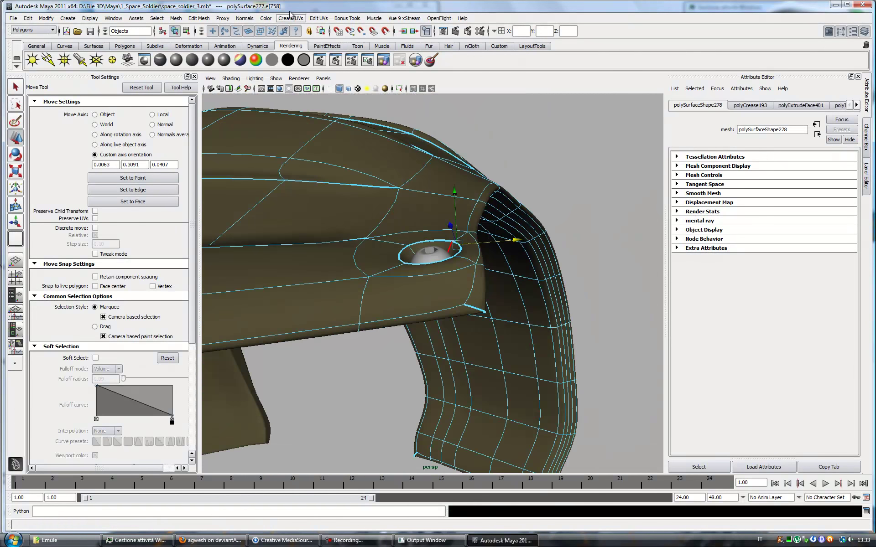
key("4")
left_click_drag(483, 289, 395, 211, "alt")
key("5")
left_click(445, 260)
left_click_drag(445, 260, 522, 297, "alt")
left_click(437, 238)
Duplicate the screw with Duplicate Special and show the display layers
key("e")
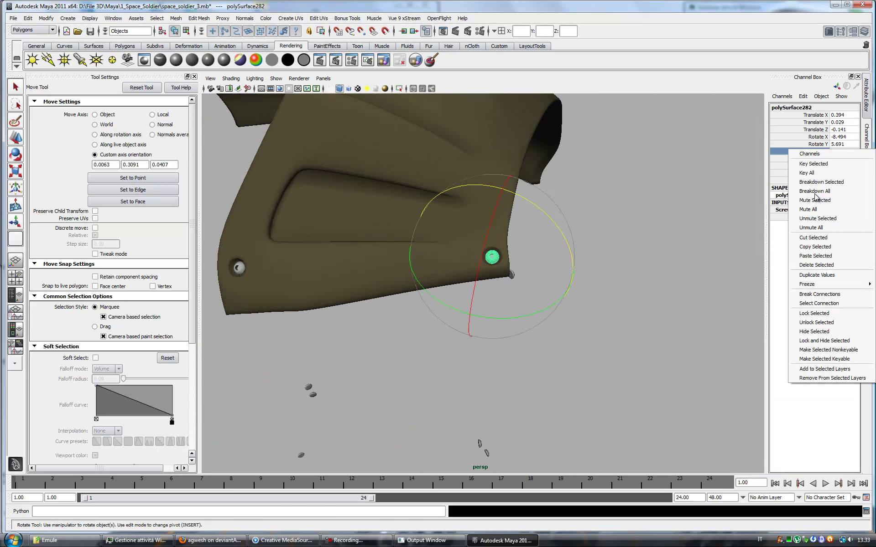
scroll(502, 273, "down", 5)
left_click(28, 19)
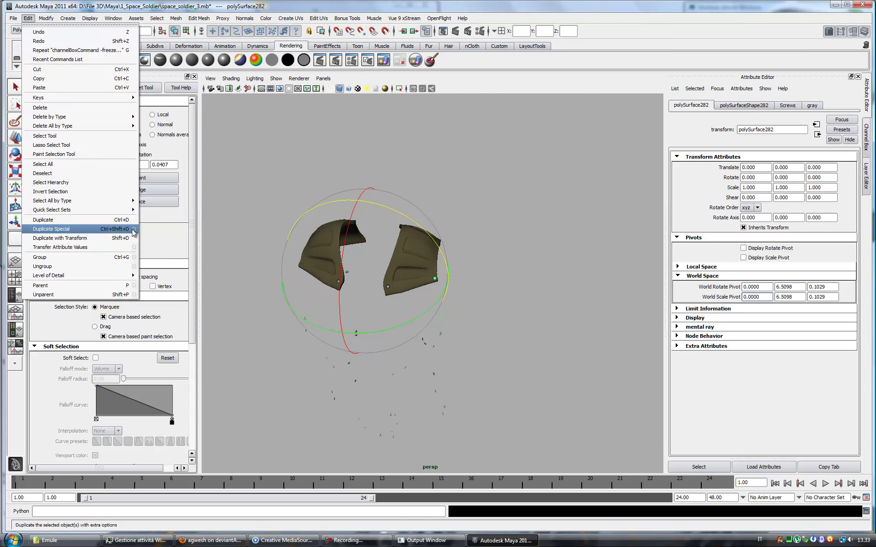
left_click(69, 225)
left_click(290, 345)
scroll(426, 355, "up", 3)
left_click(866, 189)
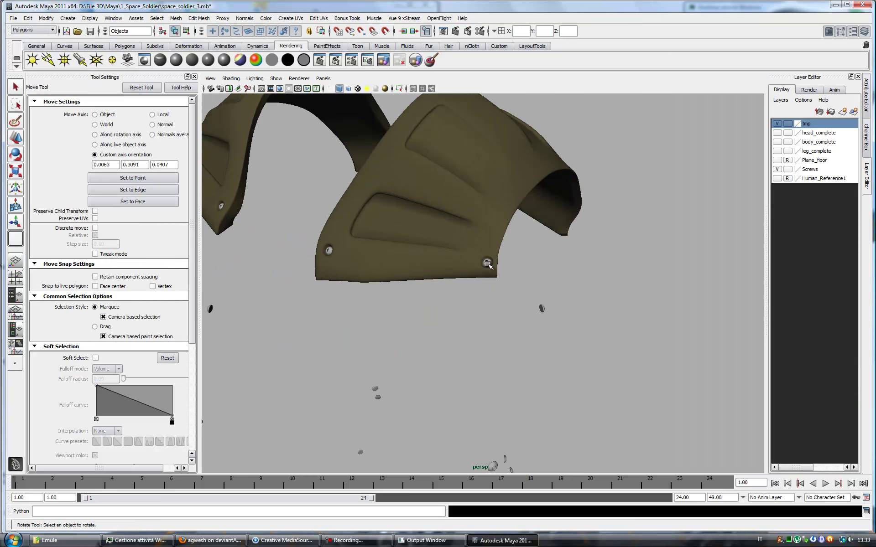
Select the armor plate and turn off its smooth preview
left_click_drag(437, 272, 645, 260, "alt")
scroll(479, 270, "up", 5)
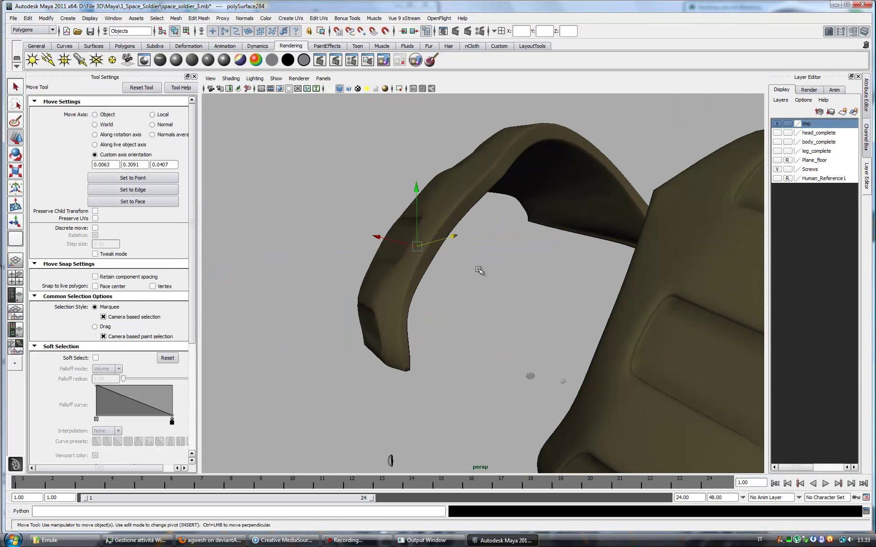
left_click_drag(366, 263, 427, 321, "alt")
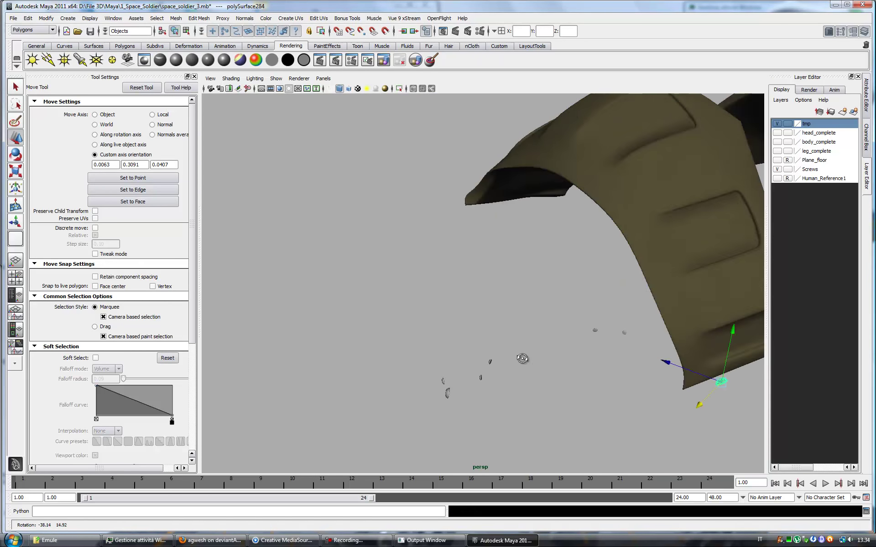
left_click_drag(447, 367, 514, 401, "alt")
left_click(475, 379)
key("1")
Rotate and move the screw to the plate's lower corner, checking fit in wireframe
left_click(543, 337)
key("e")
mouse_move(582, 396)
left_mouse_down("alt")
mouse_move(524, 352)
mouse_move(557, 231)
left_mouse_up("alt")
key("w")
key("4")
scroll(503, 268, "up", 3)
left_click_drag(503, 268, 441, 246, "alt")
mouse_move(379, 230)
left_mouse_down("alt")
mouse_move(382, 217)
mouse_move(410, 214)
left_mouse_up("alt")
Rotate the screw and apply the Crease Tool while toggling smooth preview
key("e")
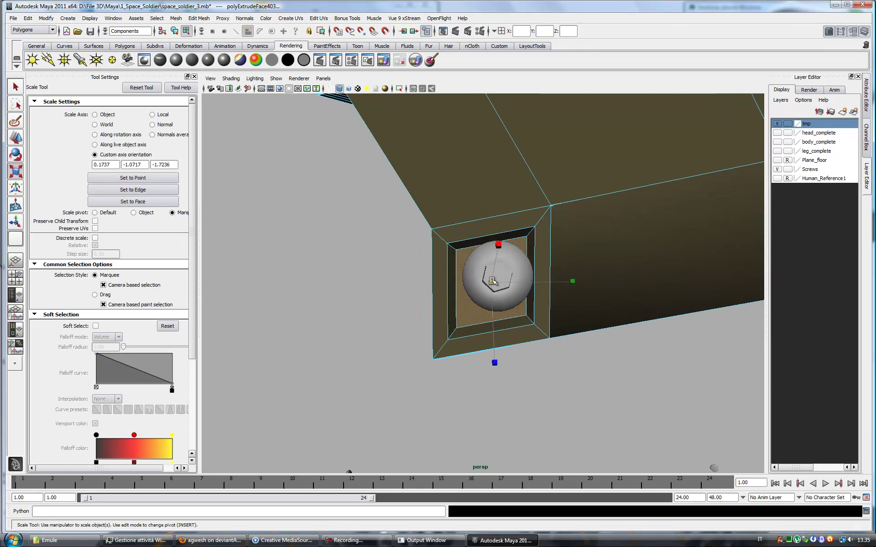
key("3")
mouse_move(477, 308)
left_mouse_down("alt")
mouse_move(502, 292)
mouse_move(500, 272)
left_mouse_up("alt")
left_click(199, 18)
left_click(214, 315)
key("1")
Move the screw into the round hole, checking its fit in wireframe
left_click(500, 271)
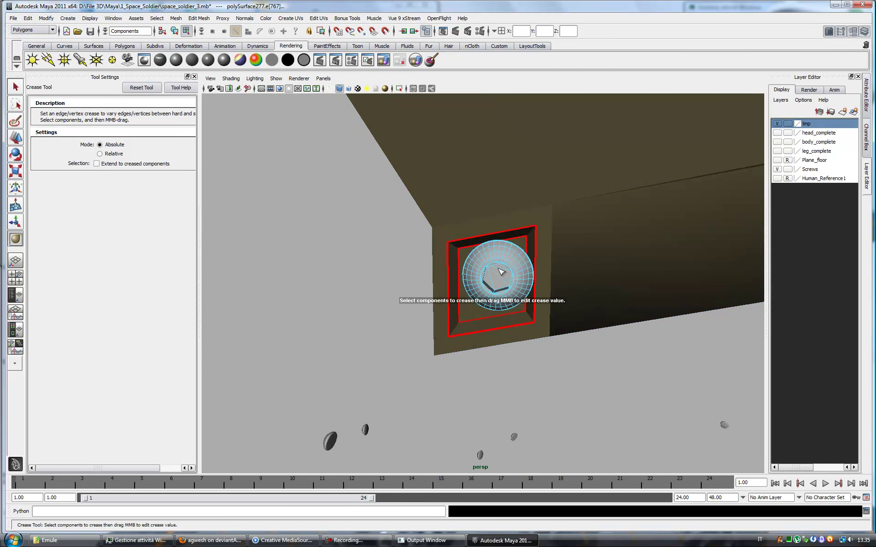
left_click(10, 138)
left_click_drag(551, 209, 502, 263, "alt")
key("4")
key("f")
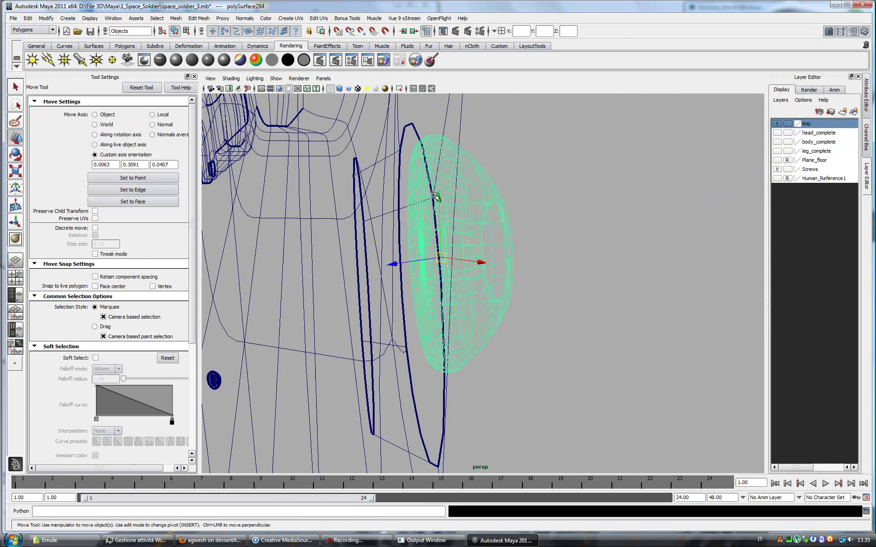
left_click_drag(334, 303, 445, 289, "alt")
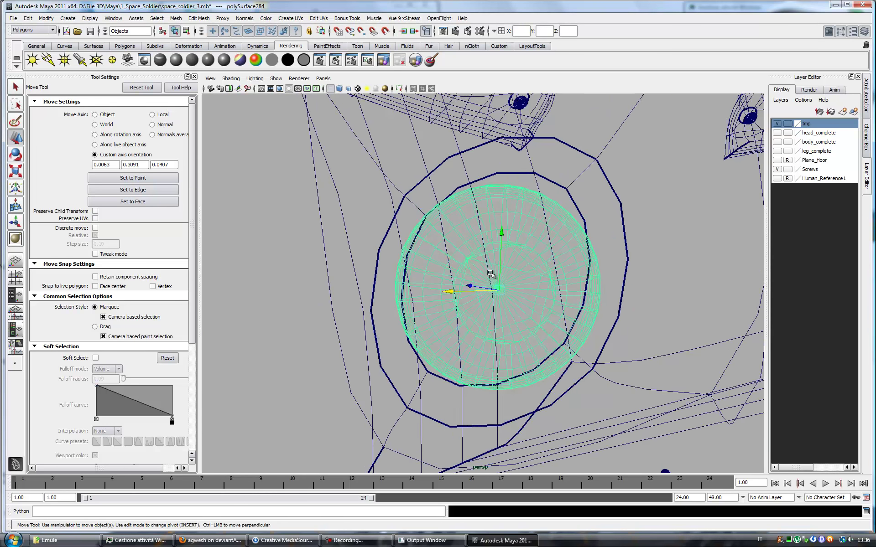
key("5")
Select the hole's lower face on the armor plate and align move axes to it
left_click(581, 287)
scroll(456, 209, "up", 3)
key("F10")
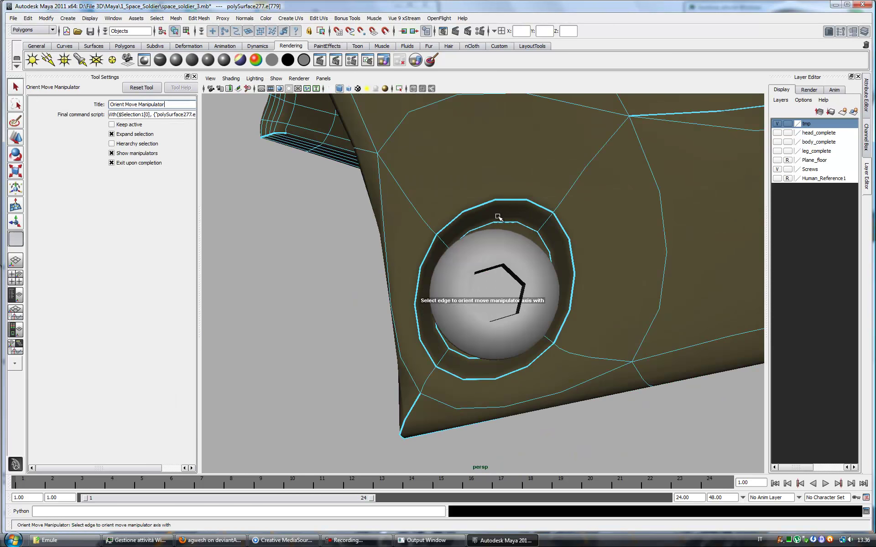
key("Insert")
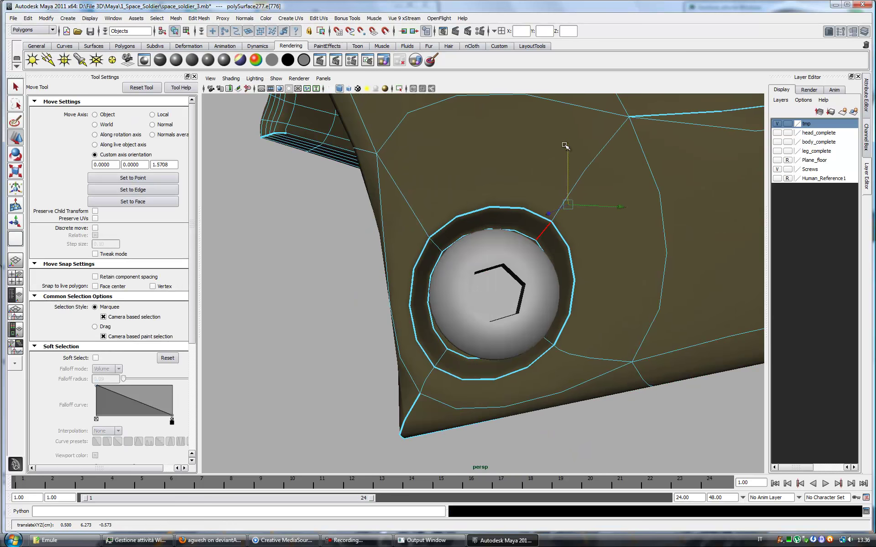
right_click_drag(470, 371, 456, 383)
left_click(454, 381)
left_click(155, 194)
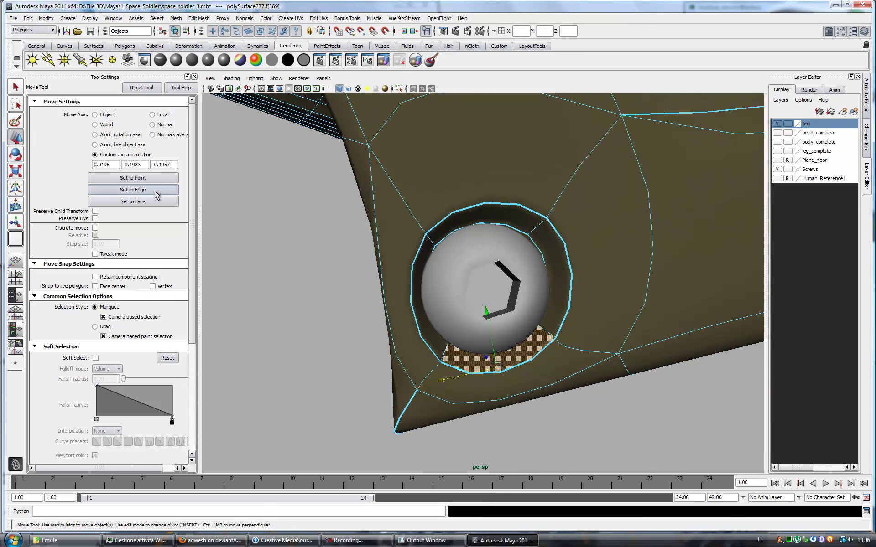
left_click(456, 370)
Move the hole's lower face with axes oriented to the face and rim edge
left_click_drag(456, 370, 447, 366, "alt")
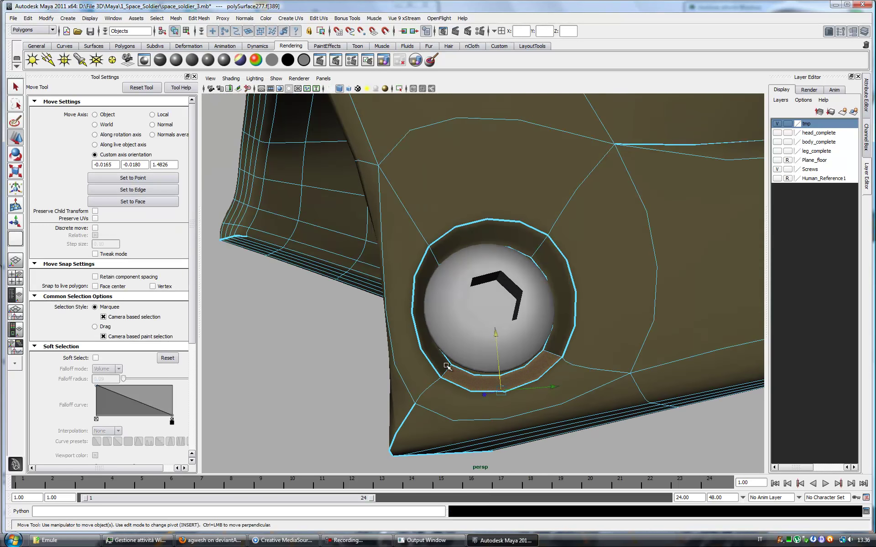
left_click(171, 199)
left_click_drag(447, 308, 411, 296, "alt")
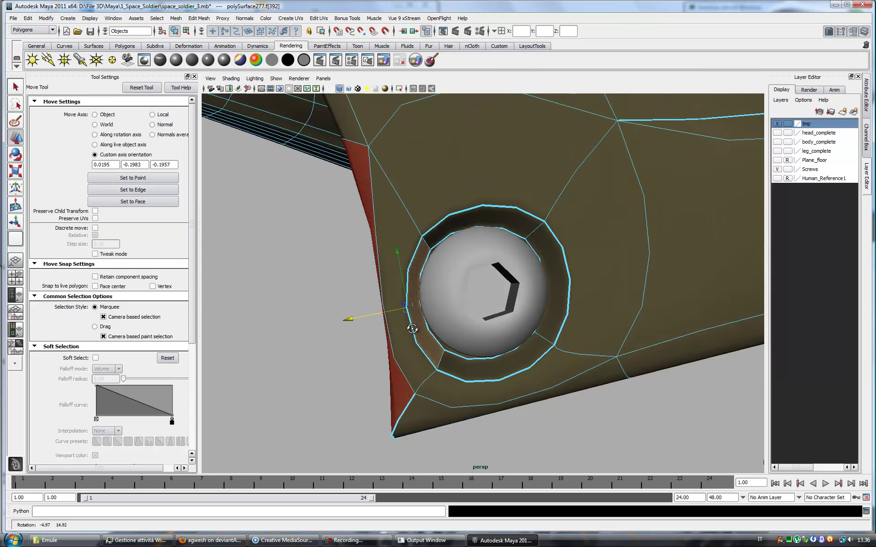
left_click(176, 190)
left_click(438, 345)
scroll(479, 332, "down", 5)
mouse_move(479, 332)
left_mouse_down("alt")
mouse_move(537, 279)
mouse_move(474, 332)
mouse_move(563, 397)
left_mouse_up("alt")
Select the screw and review its channel values and attributes
left_click(388, 317)
left_click(865, 142)
key("ctrl+a")
left_click(28, 18)
Create a mirrored duplicate of the screw and select the opposite armor plate
left_click(50, 231)
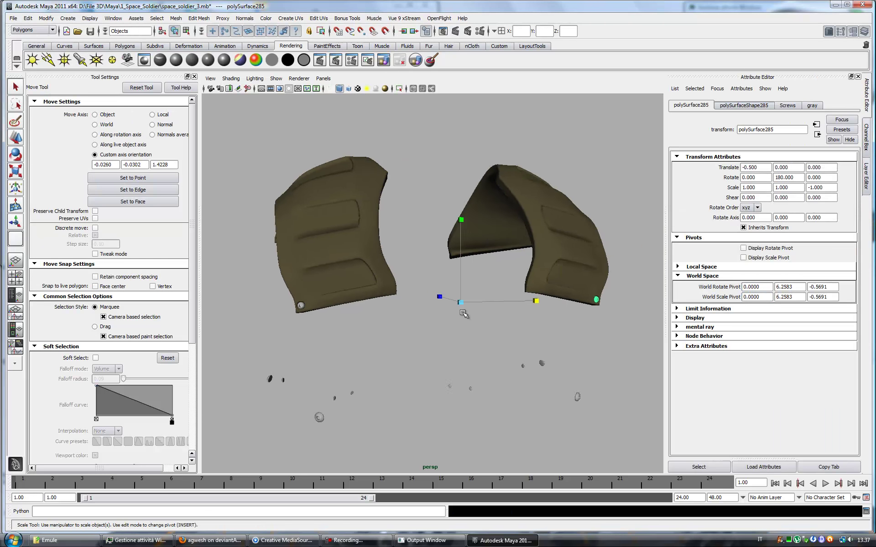
scroll(298, 296, "up", 3)
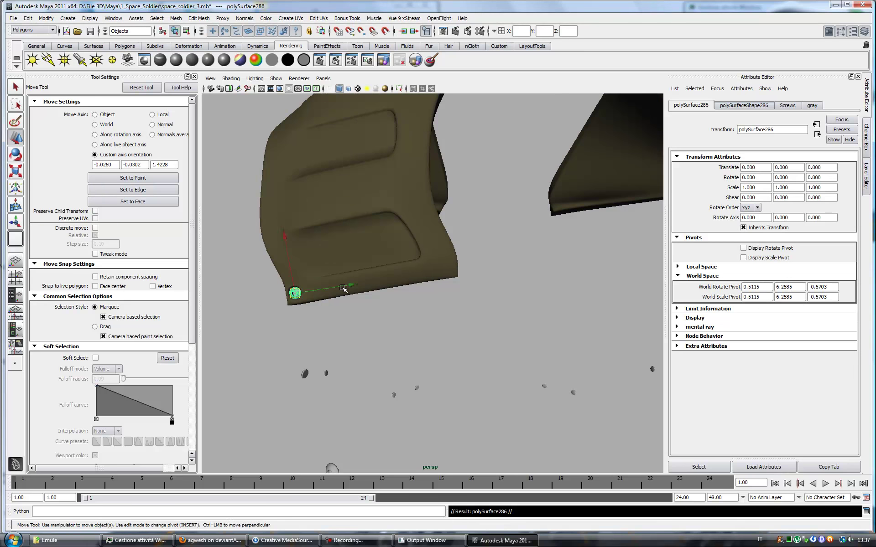
left_click_drag(343, 288, 410, 256, "alt")
left_click(467, 230)
scroll(468, 231, "up", 3)
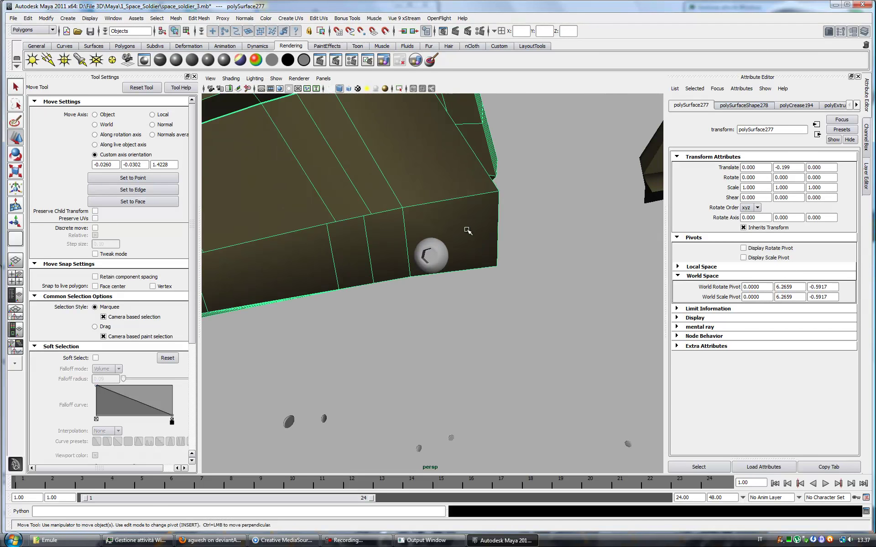
Extrude a face on the plate's lower edge, scaling it into an inset and extruding again
key("F11")
left_click(468, 231)
key("ctrl+e")
key("r")
left_click_drag(451, 229, 428, 249)
key("ctrl+e")
key("r")
Crease the new hole's edges and select the face inside the recess
key("F10")
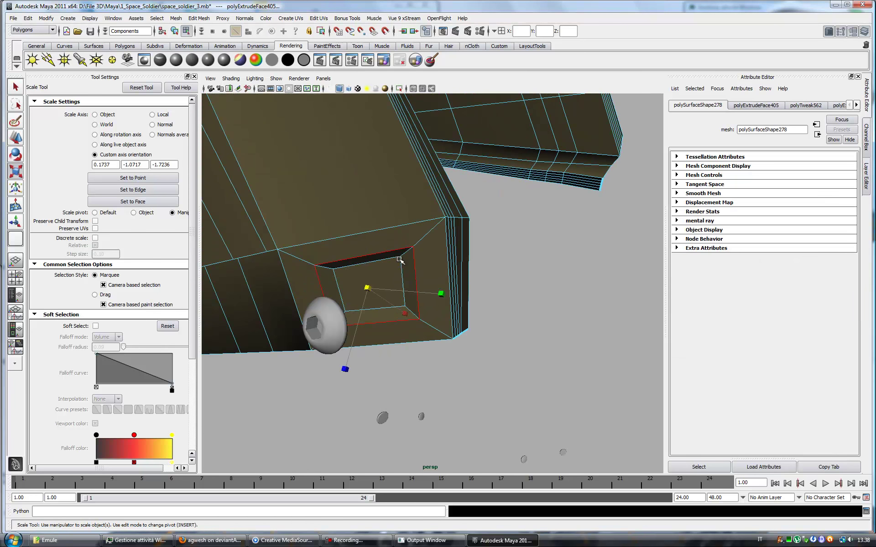
key("3")
key("q")
right_click(342, 288)
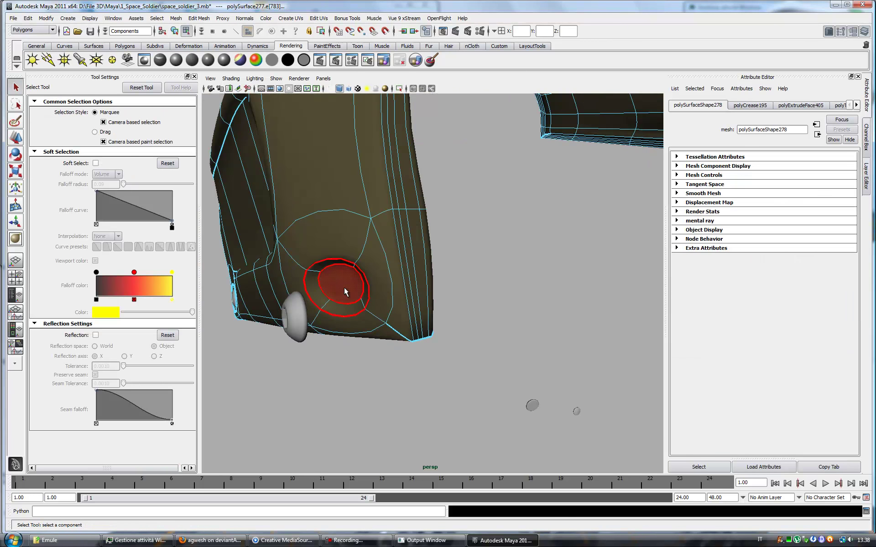
left_click(343, 291)
key("r")
key("q")
left_click_drag(346, 298, 366, 269, "alt")
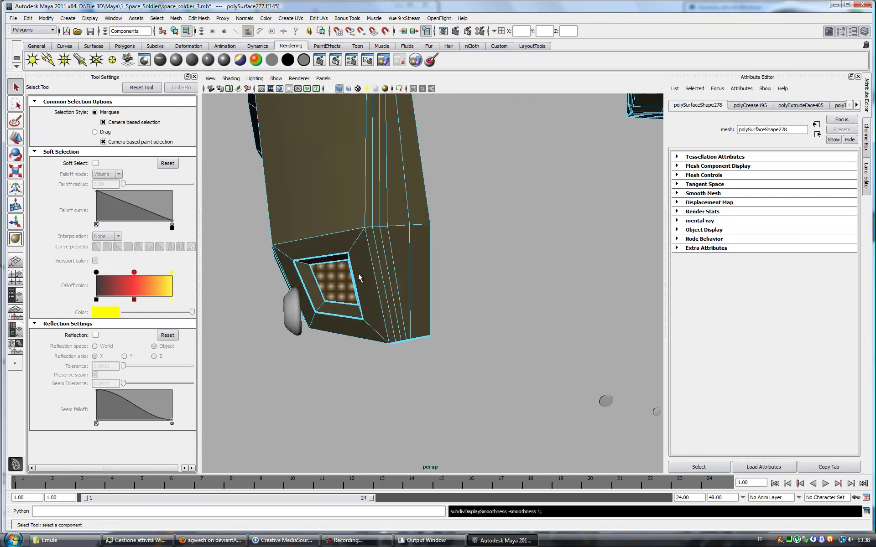
Select the new screw, frame it and move it down toward the hole
key("F8")
left_click(297, 313)
key("e")
key("4")
scroll(398, 236, "up", 5)
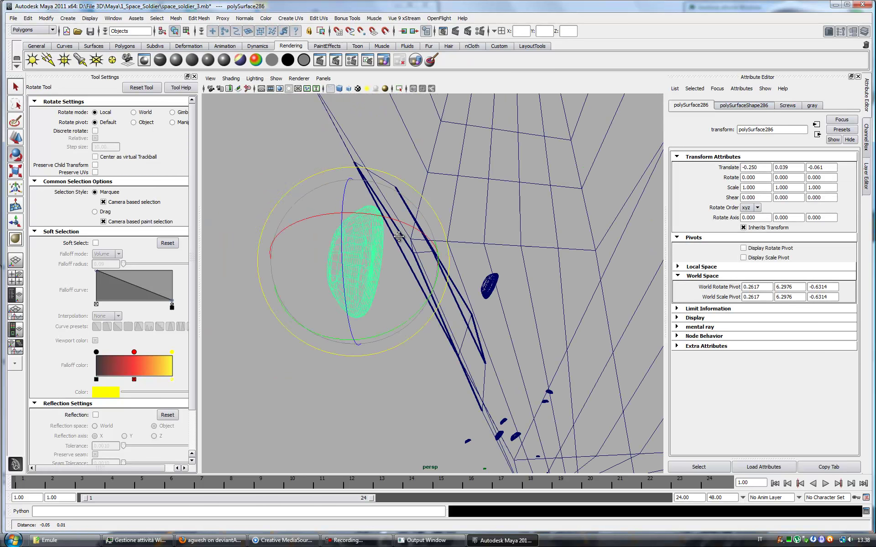
key("w")
middle_click_drag(370, 305, 371, 356)
Tilt the screw to match the plate surface and line it up with the hole
mouse_move(485, 315)
left_mouse_down("alt")
mouse_move(433, 219)
mouse_move(457, 255)
left_mouse_up("alt")
key("e")
mouse_move(466, 219)
left_mouse_down()
mouse_move(455, 215)
mouse_move(456, 224)
left_mouse_up()
key("w")
mouse_move(485, 316)
left_mouse_down("alt")
mouse_move(434, 237)
mouse_move(456, 219)
left_mouse_up("alt")
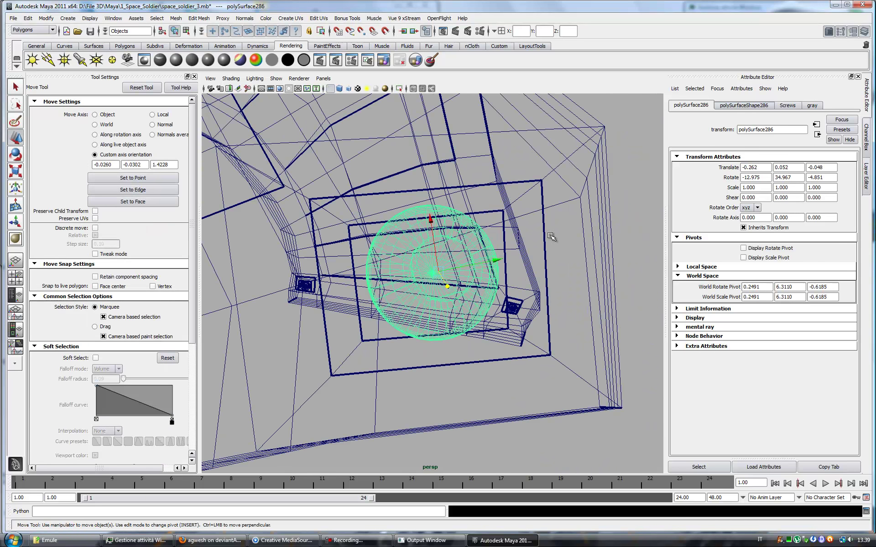
Select the edges around the second hole's rim
key("5")
left_click(495, 241)
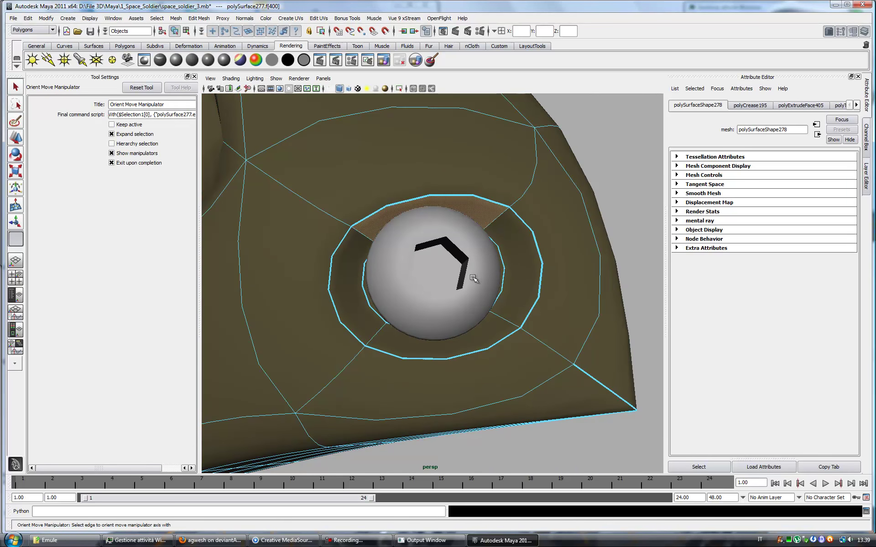
left_click_drag(429, 142, 465, 340, "alt")
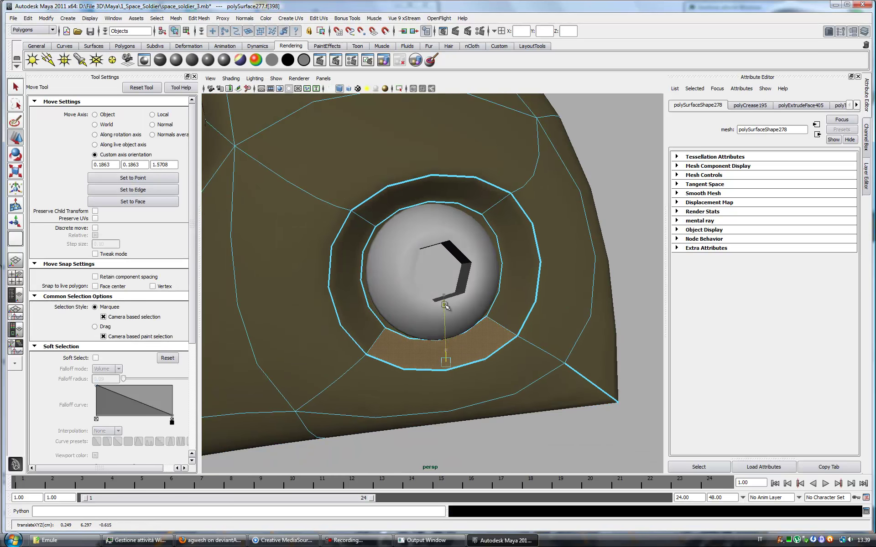
key("F10")
left_click(365, 218)
mouse_move(364, 218)
left_mouse_down("alt")
mouse_move(388, 190)
mouse_move(347, 297)
left_mouse_up("alt")
left_click(377, 341)
left_click(504, 328)
mouse_move(504, 328)
left_mouse_down("alt")
mouse_move(565, 333)
mouse_move(506, 194)
mouse_move(578, 158)
mouse_move(513, 184)
left_mouse_up("alt")
left_click(506, 194)
mouse_move(512, 240)
right_mouse_down("alt")
mouse_move(453, 311)
mouse_move(392, 182)
right_mouse_up("alt")
Extrude the selected rim to deepen the socket and adjust its edge
key("4")
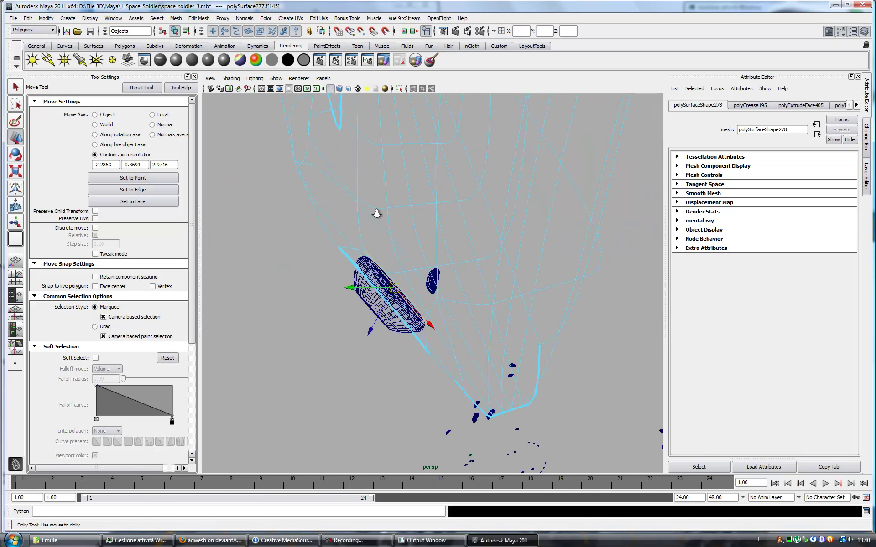
key("ctrl+e")
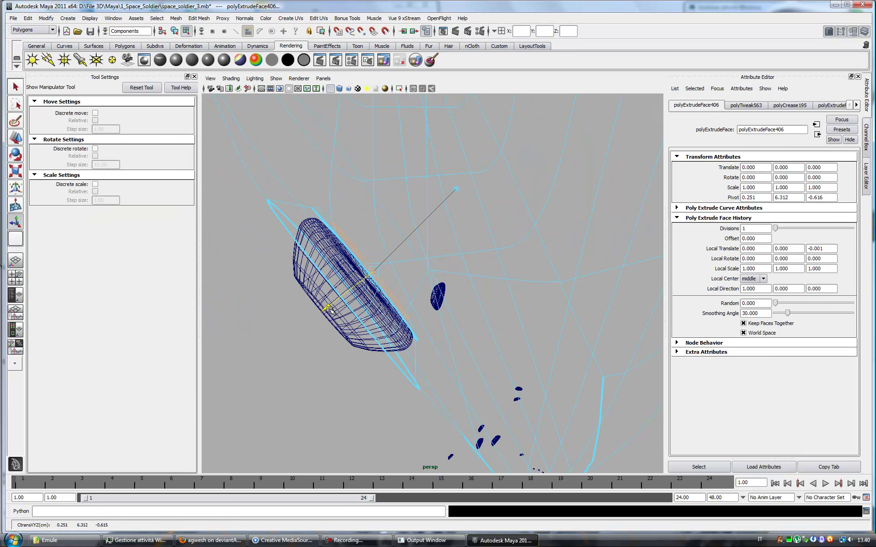
key("5")
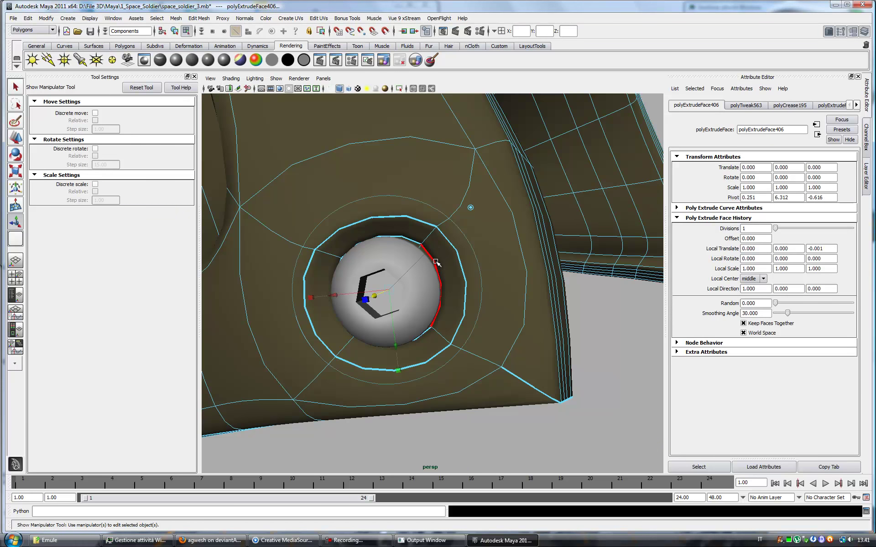
right_click_drag(417, 293, 434, 260)
key("w")
mouse_move(434, 260)
left_mouse_down("alt")
mouse_move(406, 280)
mouse_move(383, 281)
left_mouse_up("alt")
left_click(379, 280)
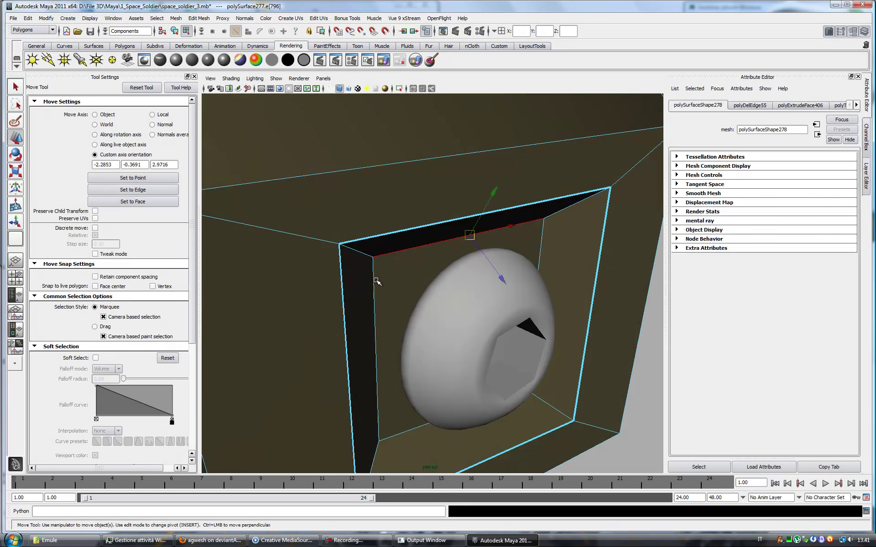
key("q")
Select the mirrored screw in wireframe view for repositioning
mouse_move(407, 432)
left_mouse_down("alt")
mouse_move(586, 302)
mouse_move(338, 269)
mouse_move(345, 279)
left_mouse_up("alt")
key("4")
key("F8")
left_click(337, 269)
key("w")
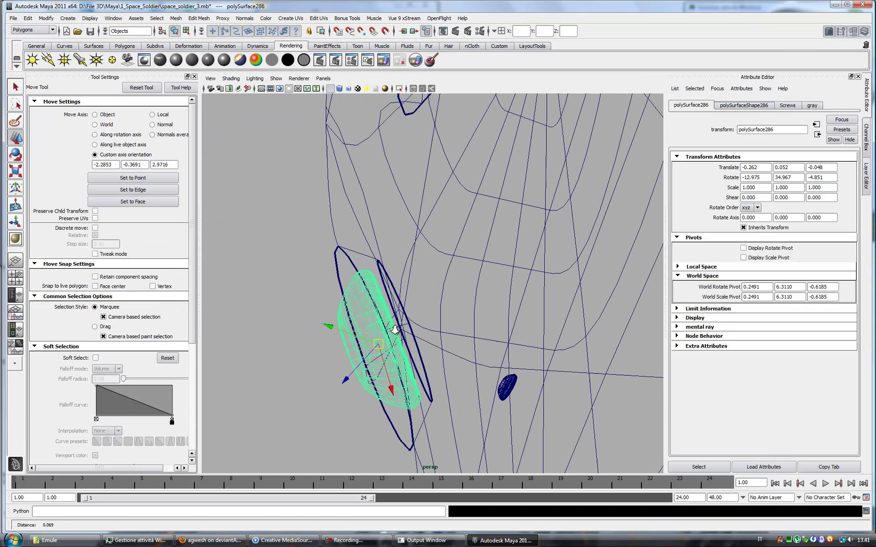
left_click_drag(380, 351, 456, 277, "alt")
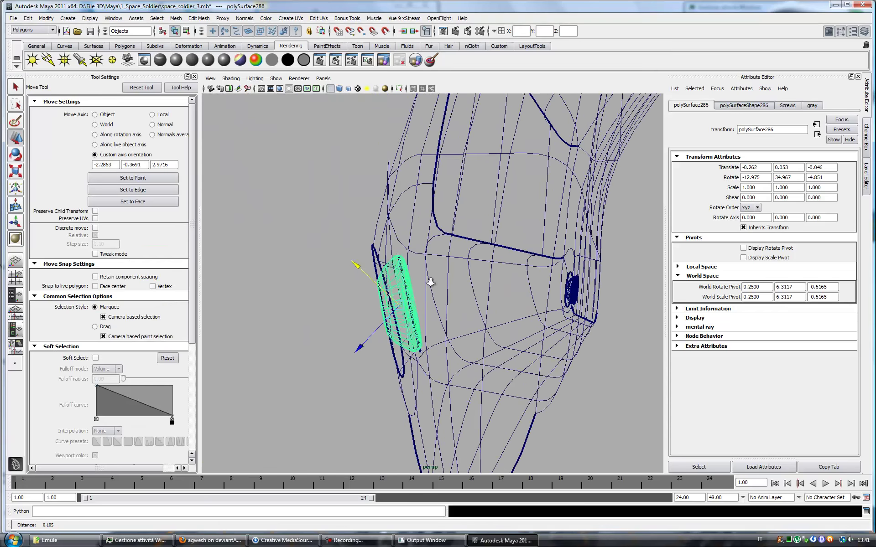
Nudge the screw deeper into the hole and fine-tune its tilt to sit flush
key("e")
key("w")
mouse_move(352, 356)
left_mouse_down()
mouse_move(342, 353)
mouse_move(433, 264)
mouse_move(377, 260)
left_mouse_up()
key("e")
mouse_move(535, 327)
left_mouse_down()
mouse_move(546, 325)
mouse_move(494, 333)
mouse_move(450, 313)
mouse_move(432, 286)
mouse_move(456, 283)
left_mouse_up()
Freeze all of the screw's transforms from the Channel Box
key("w")
key("5")
key("ctrl+a")
right_click(762, 153)
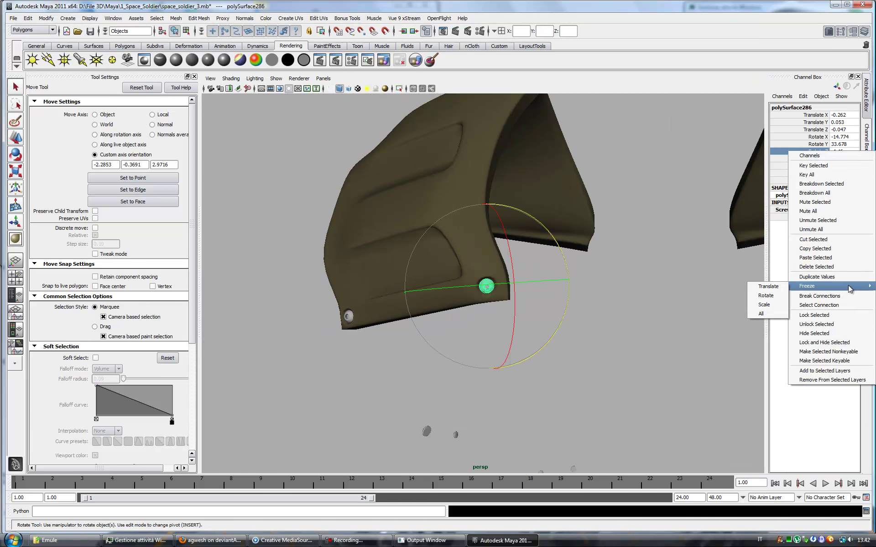
left_click(789, 279)
key("ctrl+a")
Duplicate Special the screw mirrored in X, then show the head and body layers
left_click(28, 18)
left_click(59, 146)
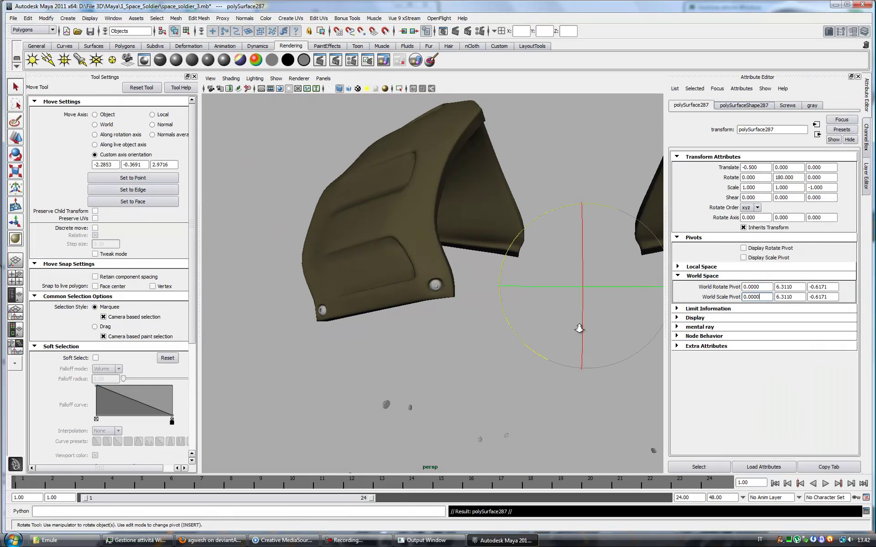
key("ctrl+a")
mouse_move(630, 219)
left_mouse_down("alt")
mouse_move(505, 325)
mouse_move(506, 351)
left_mouse_up("alt")
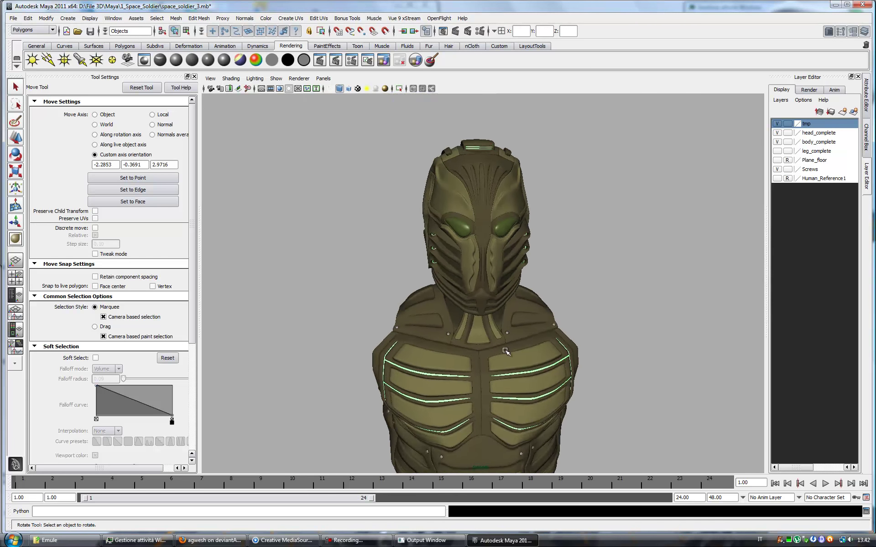